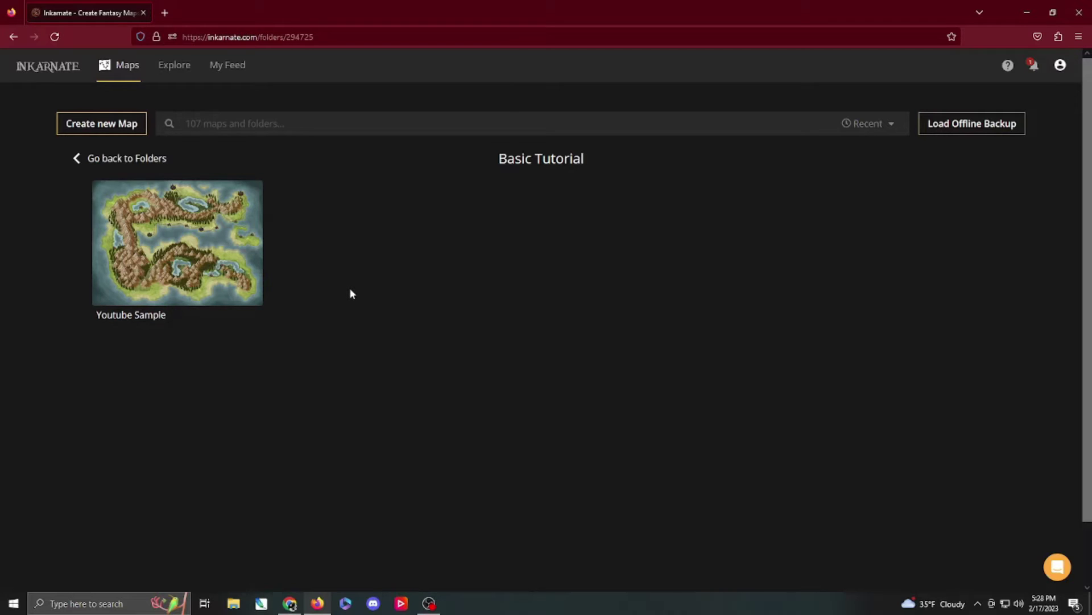
Create a new Fantasy Regional HD map with Medium (2K) resolution and a Square 40 x 40 tile aspect ratio.
click(140, 123)
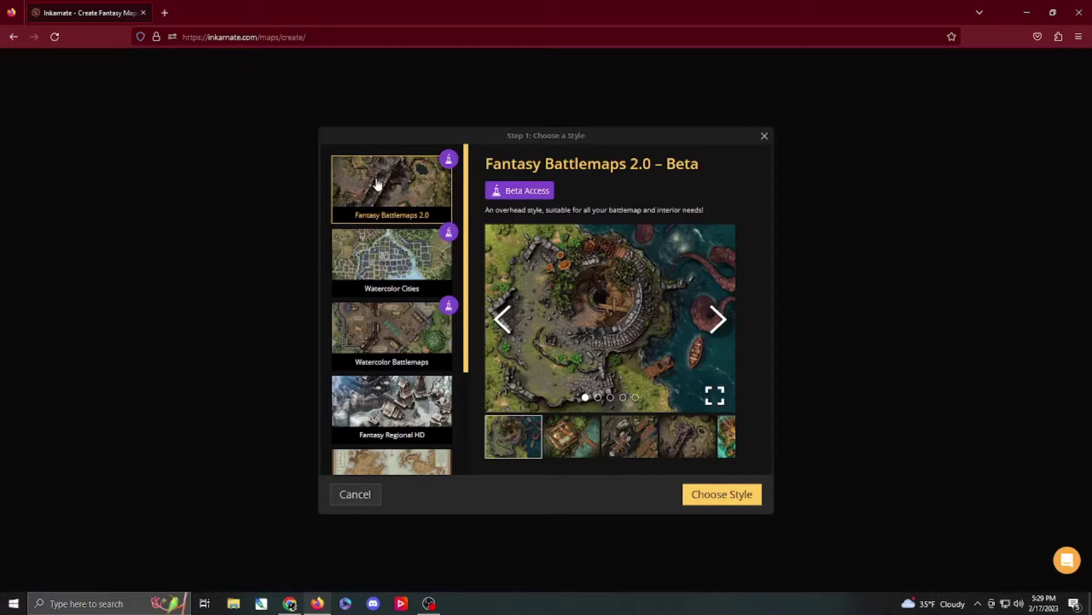
click(389, 408)
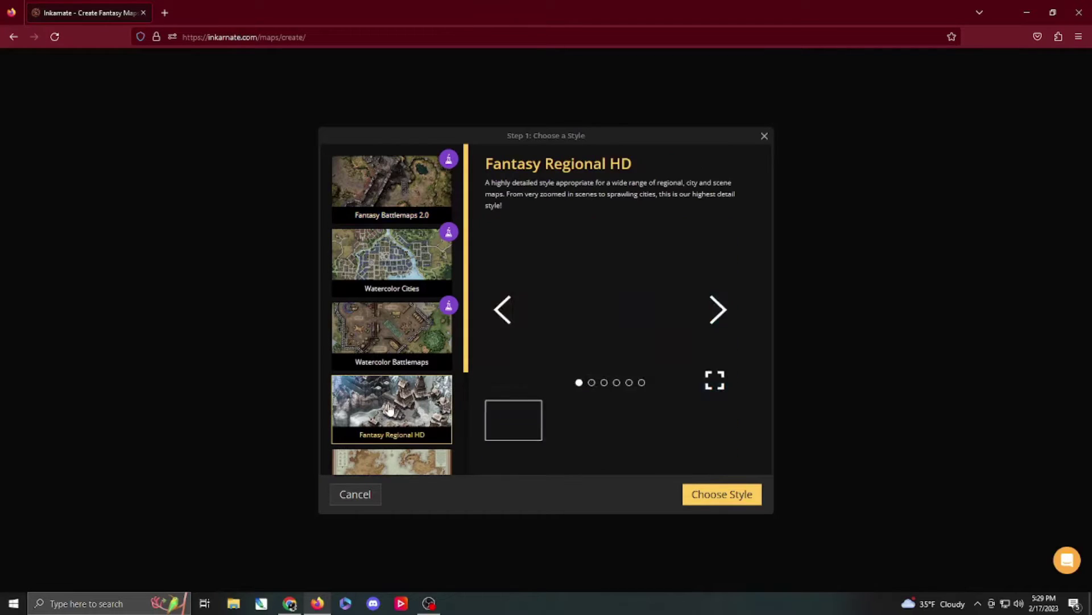
click(716, 498)
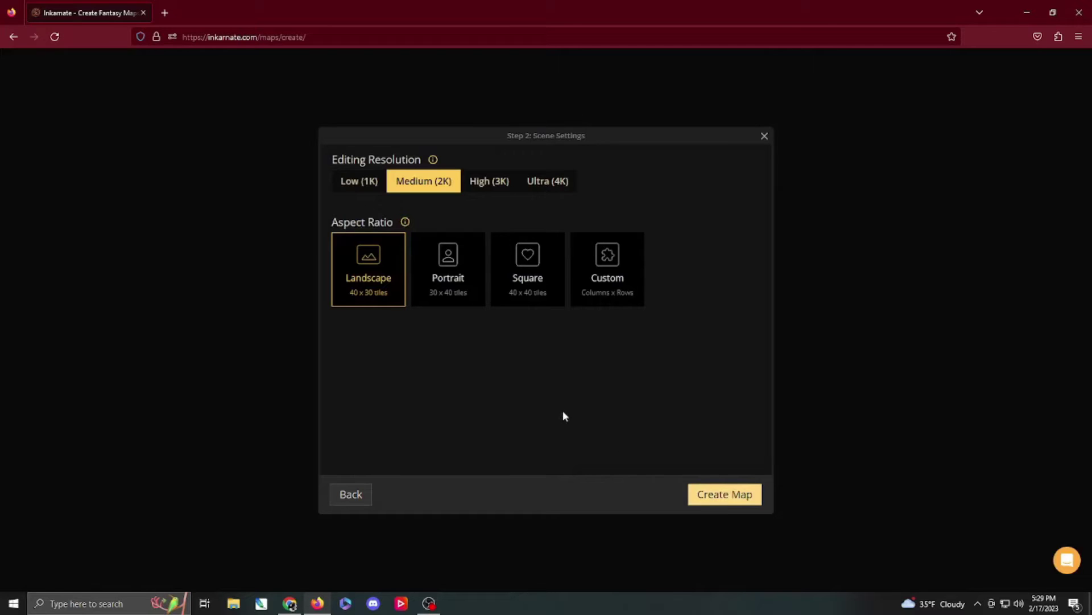
click(514, 289)
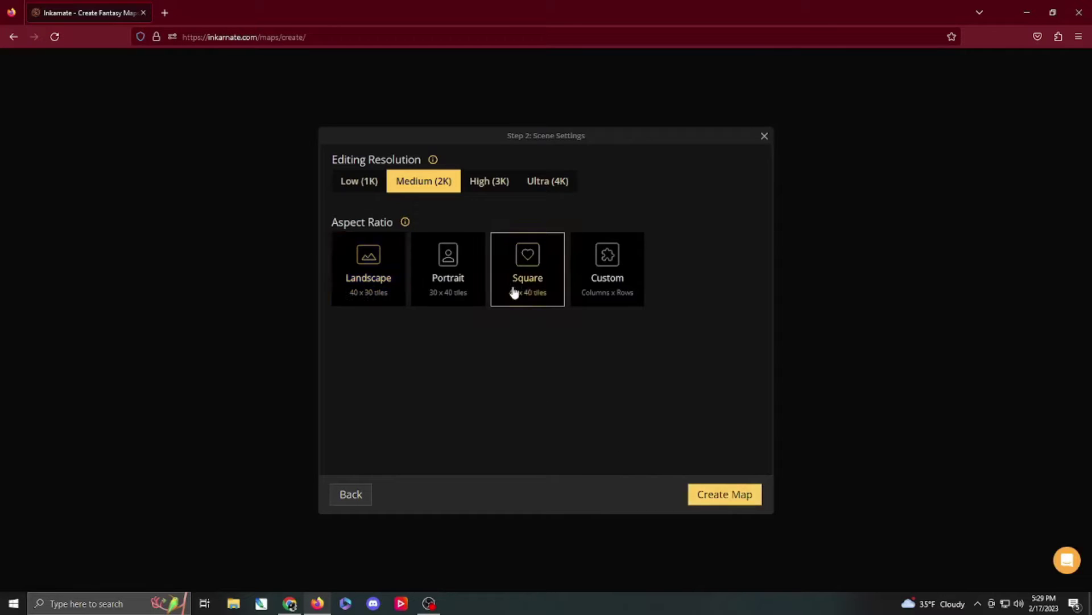
click(713, 496)
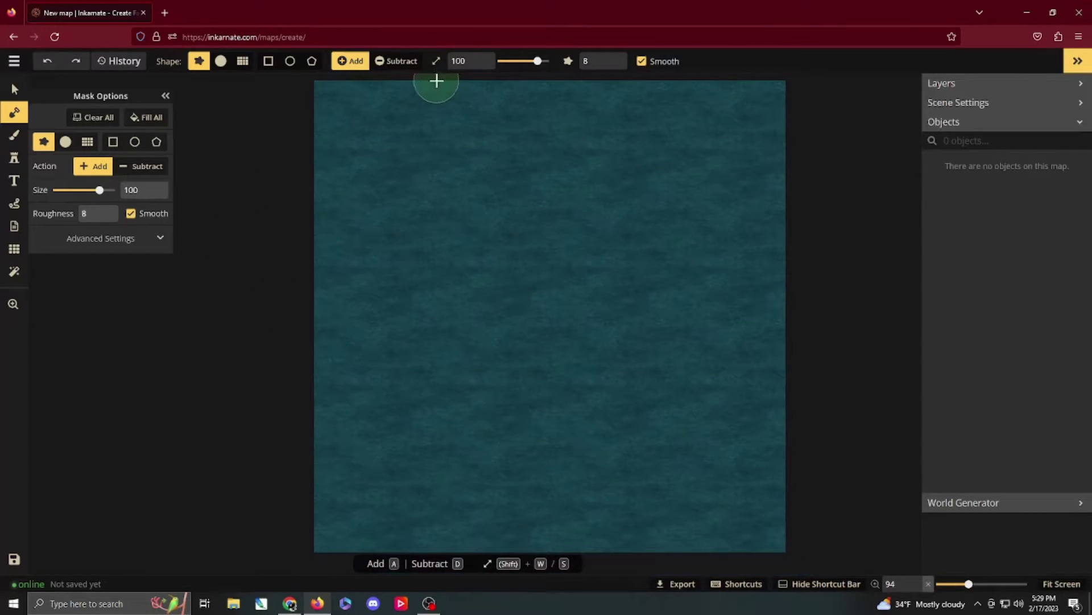
Upload the hand-drawn sketch PXL_20230217_221734221 as a custom brush texture and accept using the private asset.
scroll(293, 165, down, 1)
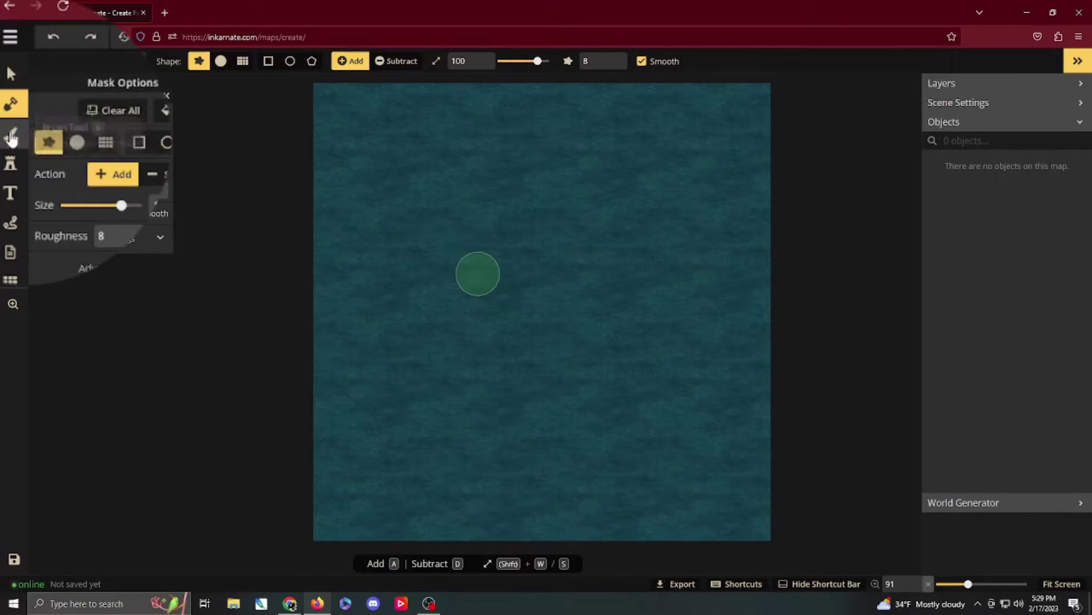
click(12, 138)
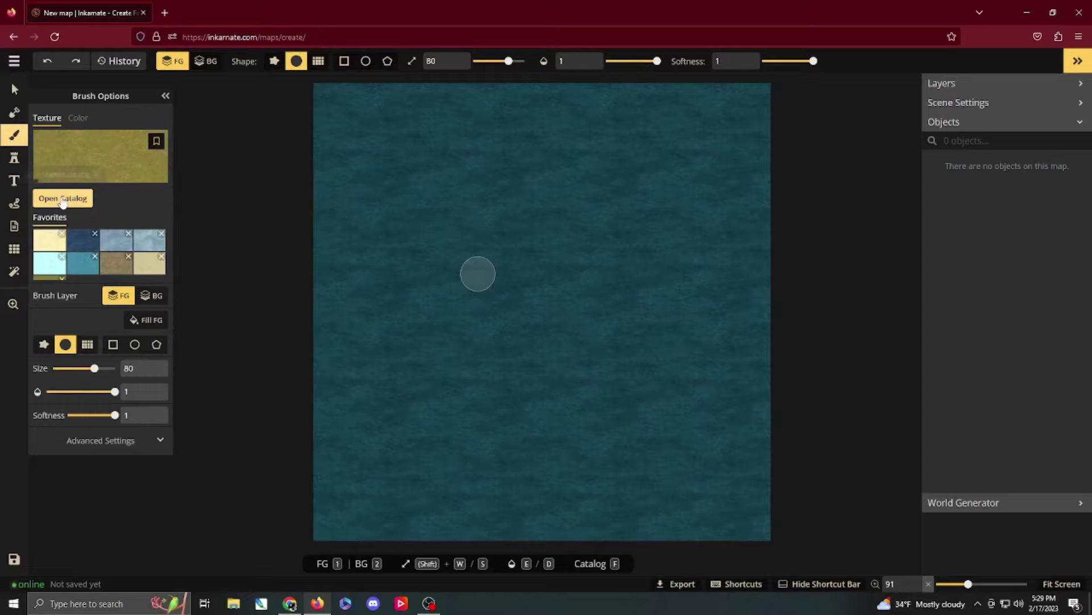
click(63, 200)
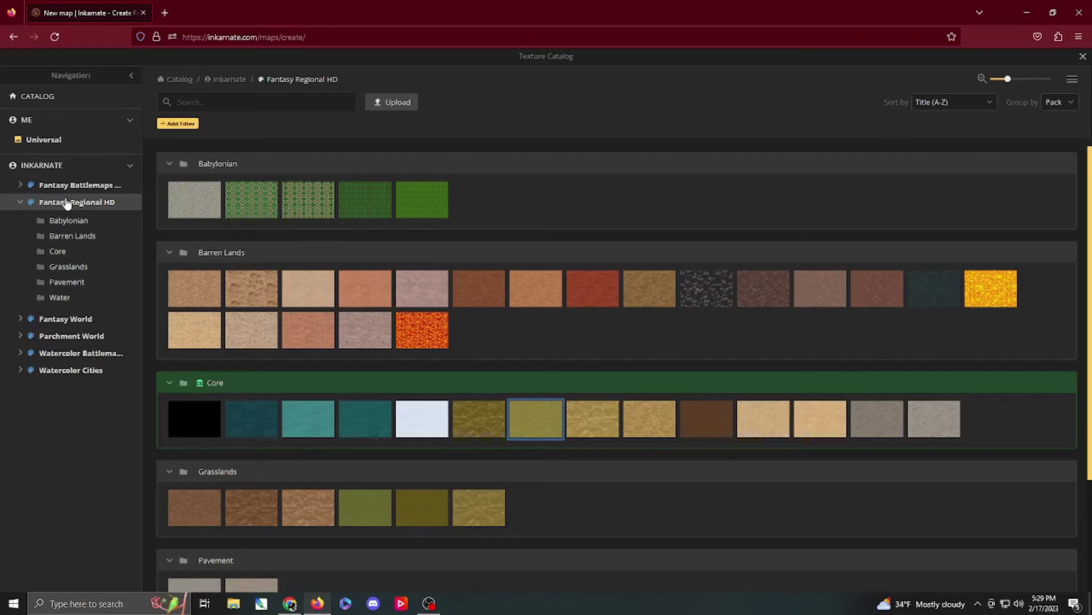
click(393, 105)
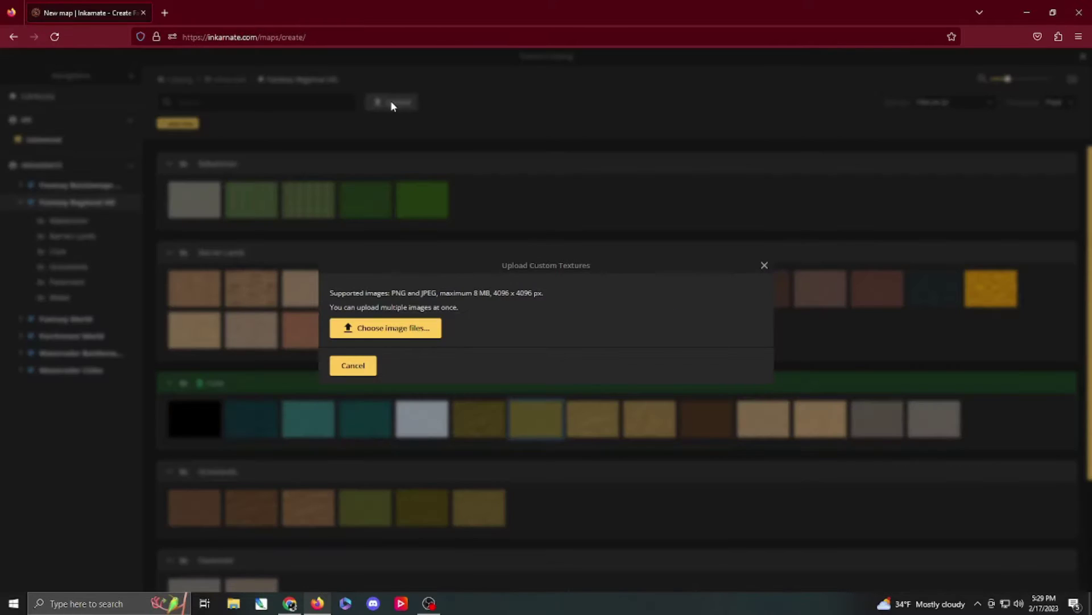
click(395, 330)
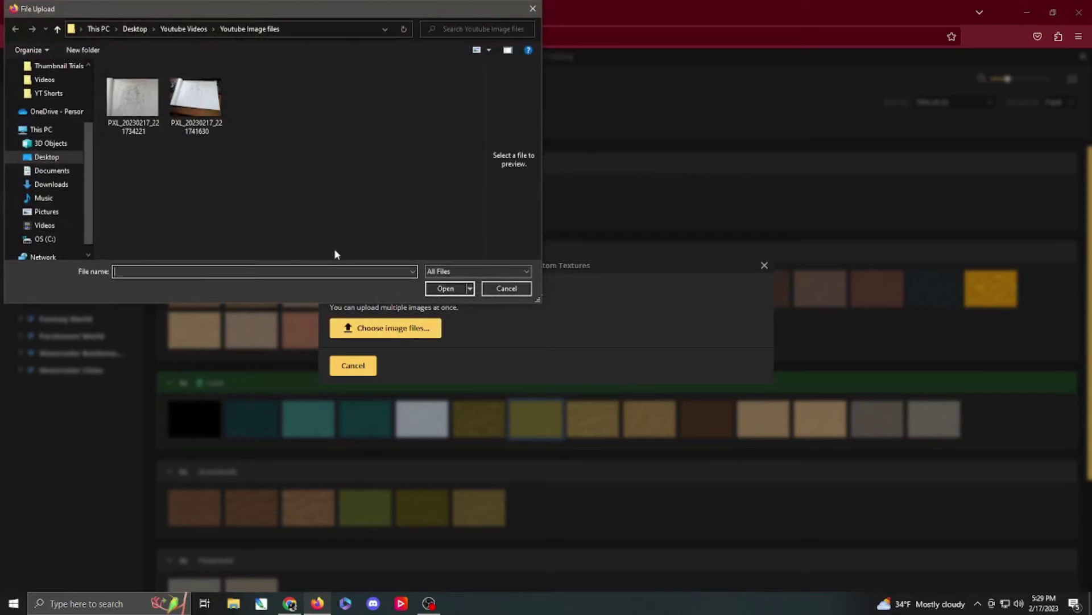
click(133, 102)
click(445, 289)
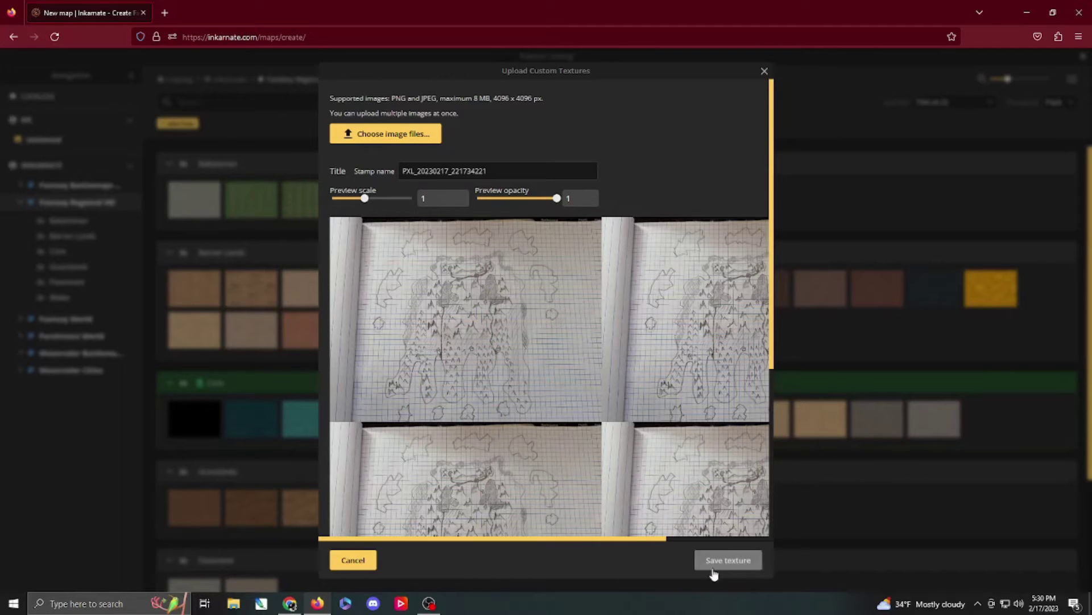
click(734, 563)
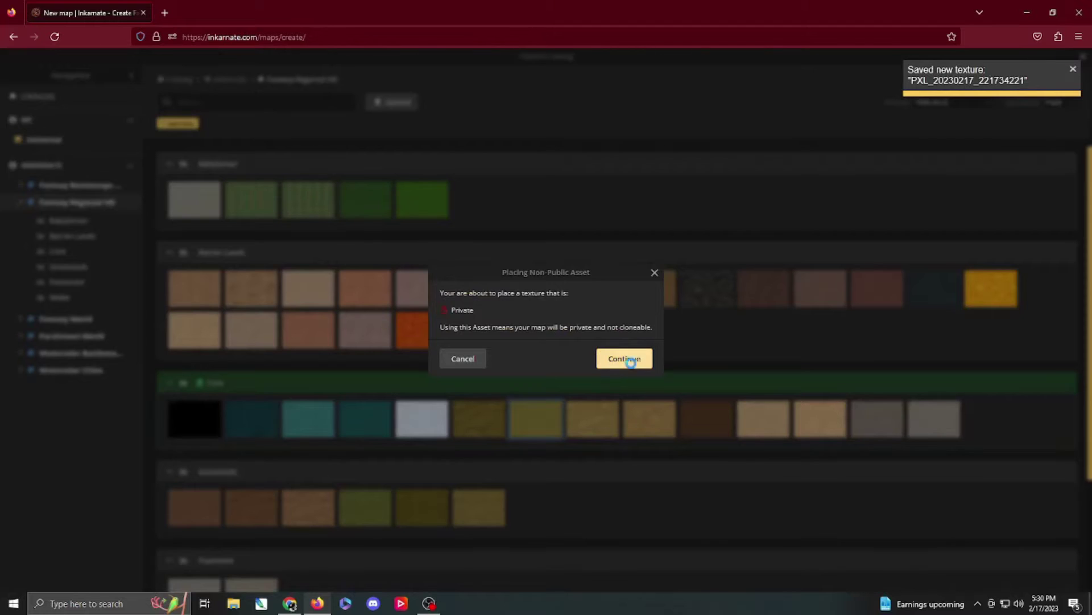
click(626, 359)
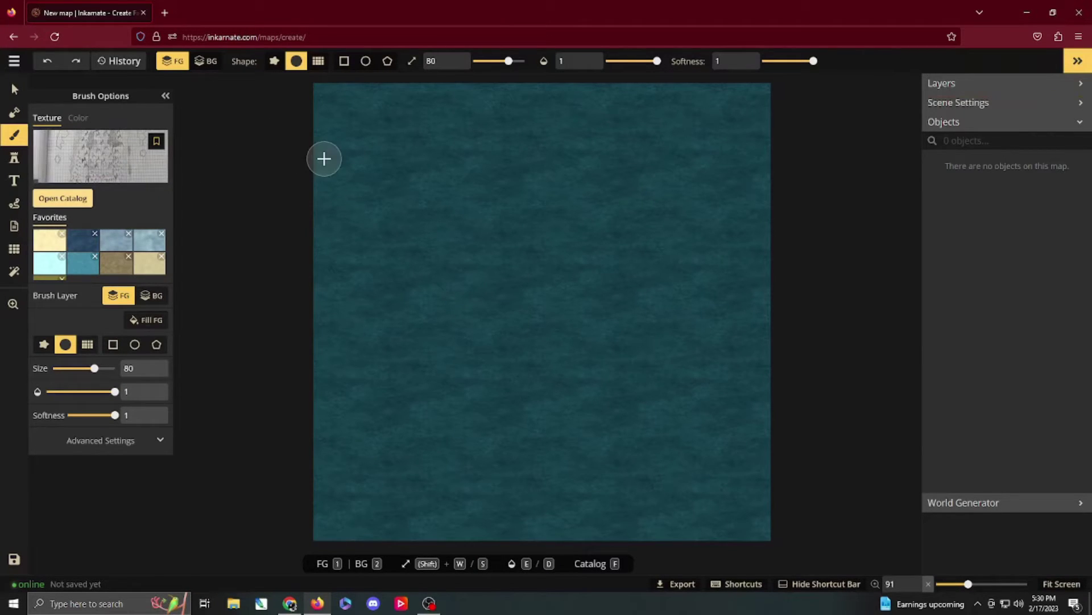
Fill the background layer with the uploaded sketch texture.
scroll(326, 156, down, 2)
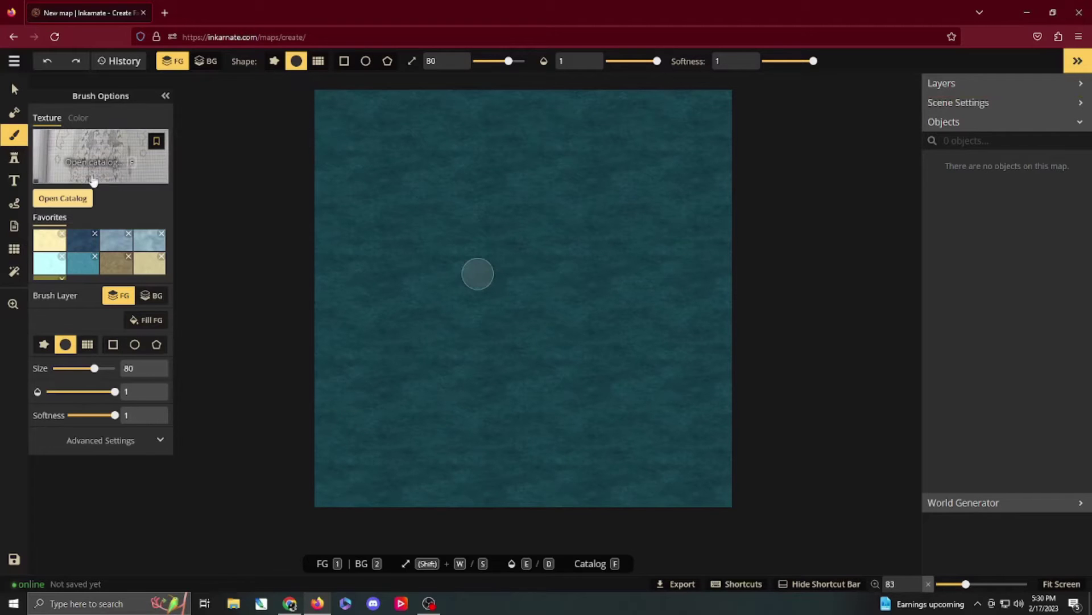
click(344, 61)
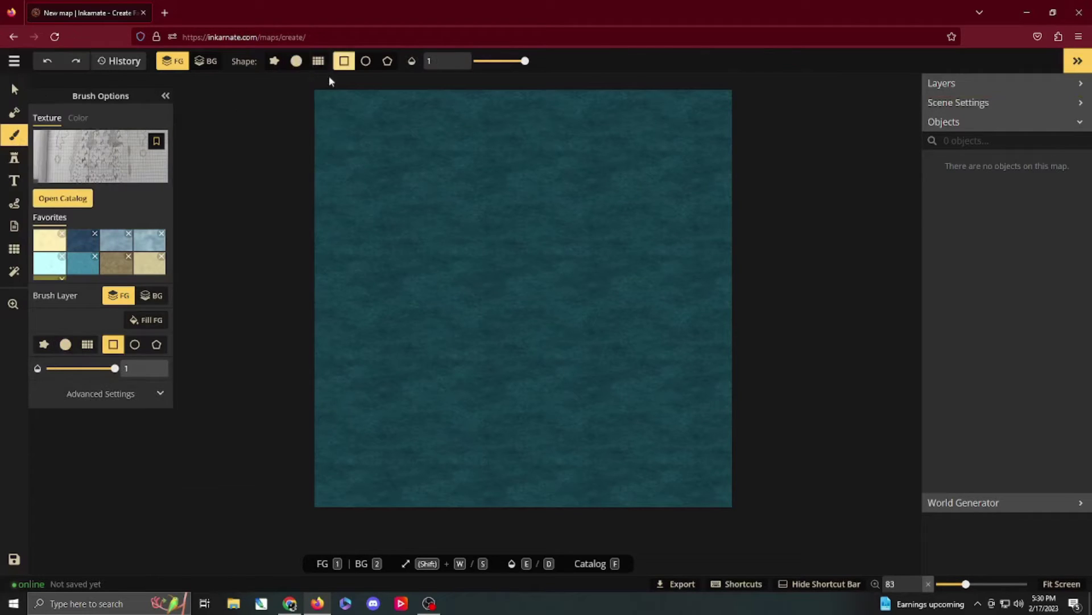
drag(304, 87, 749, 533)
click(151, 295)
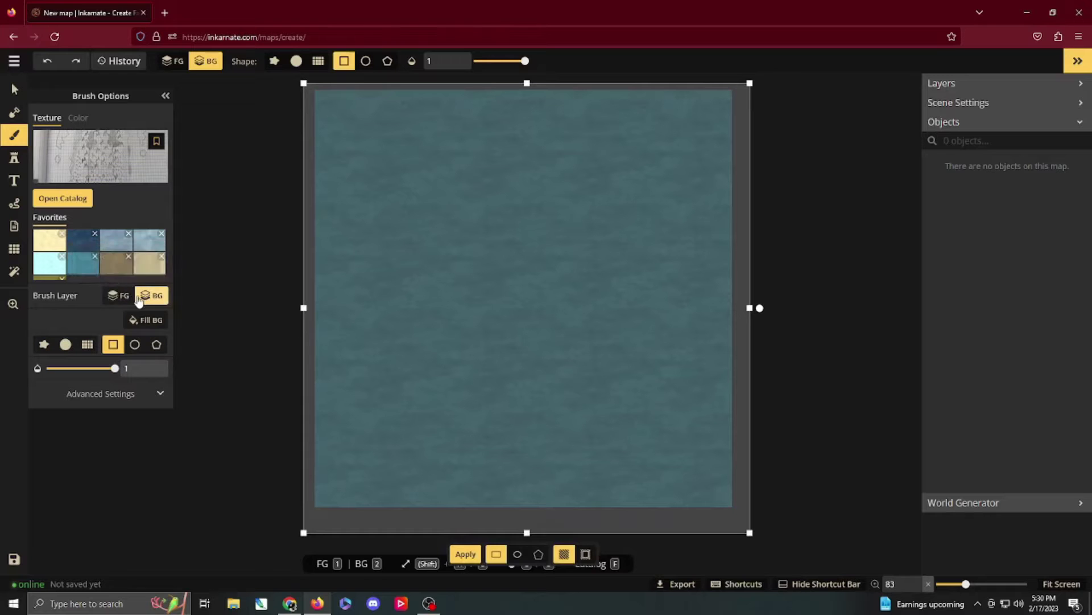
click(142, 318)
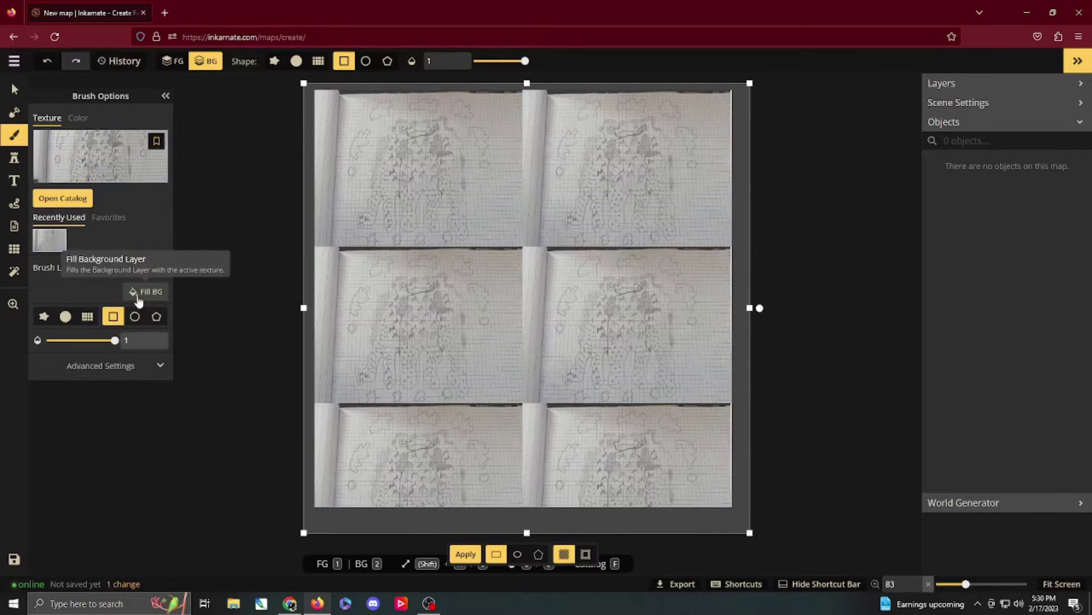
Set the sketch texture's size to 268.32, X offset to -12 and Y offset to -3.2, and refill the background layer.
click(112, 367)
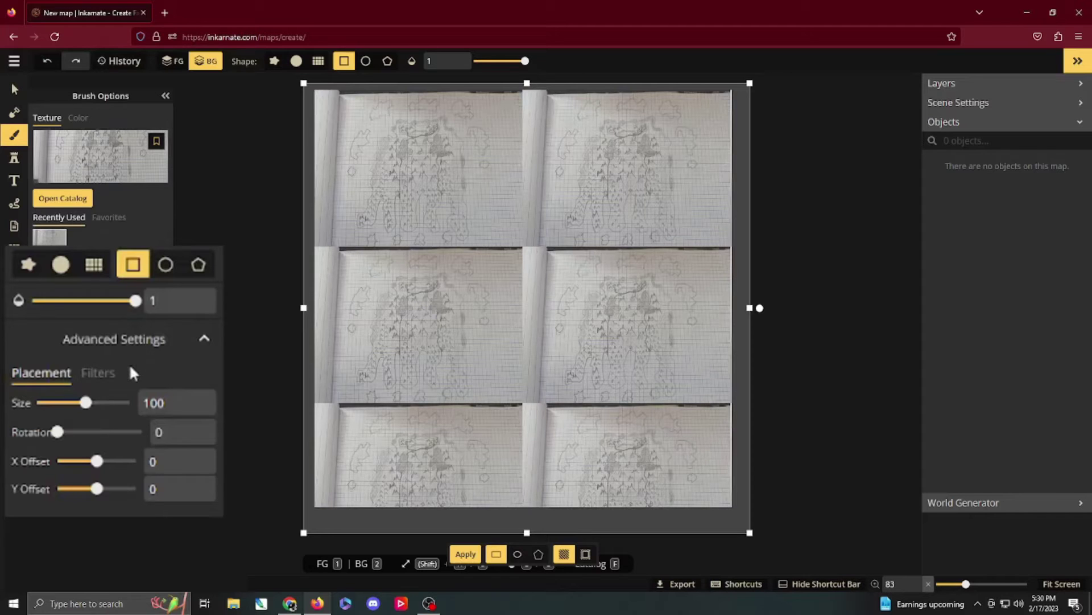
drag(86, 402, 108, 402)
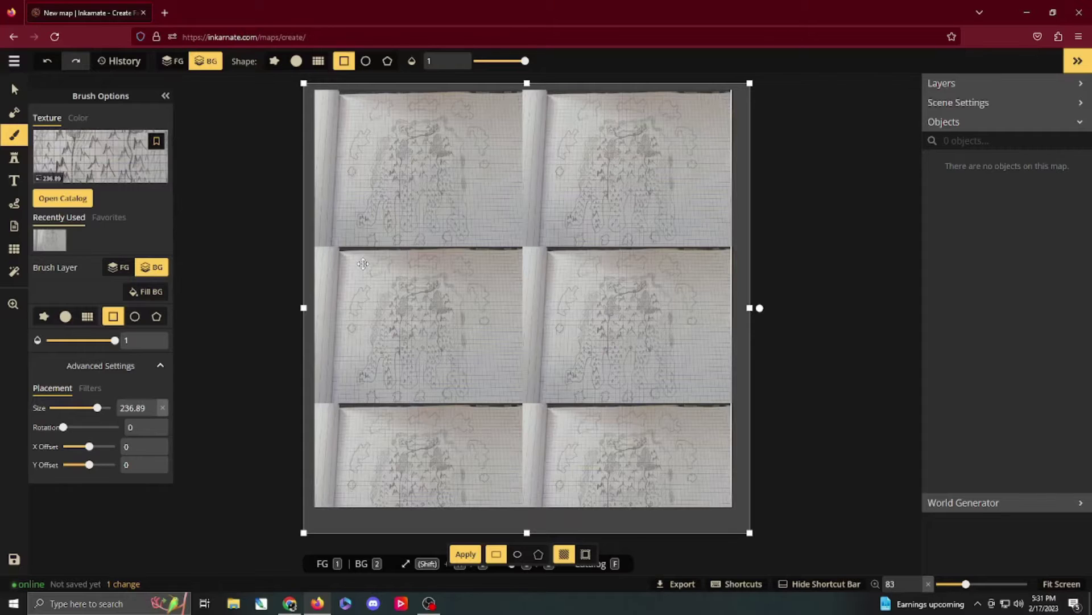
key(Return)
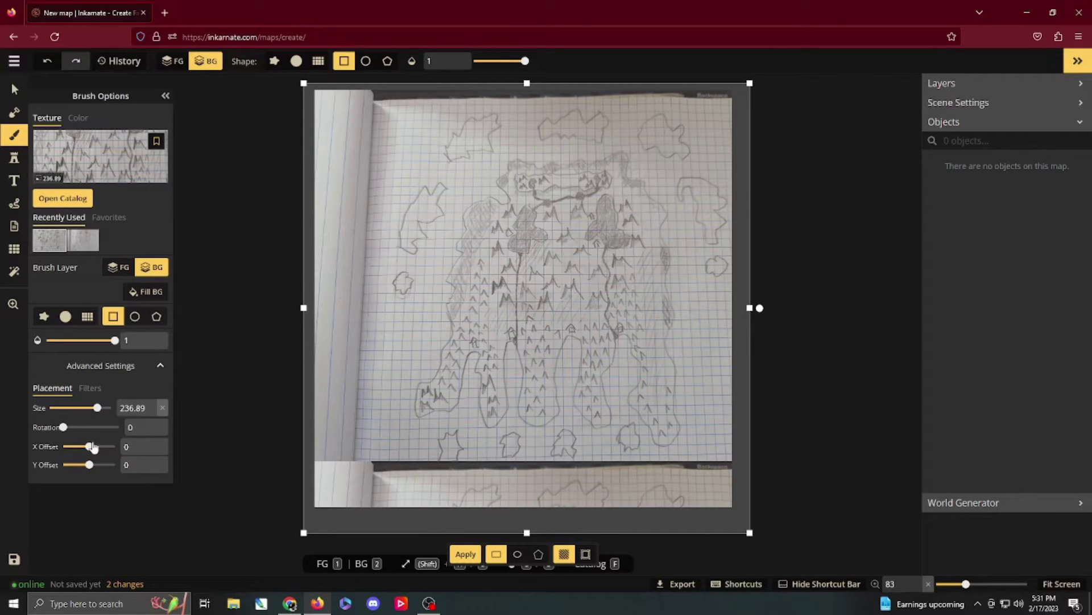
drag(93, 446, 91, 465)
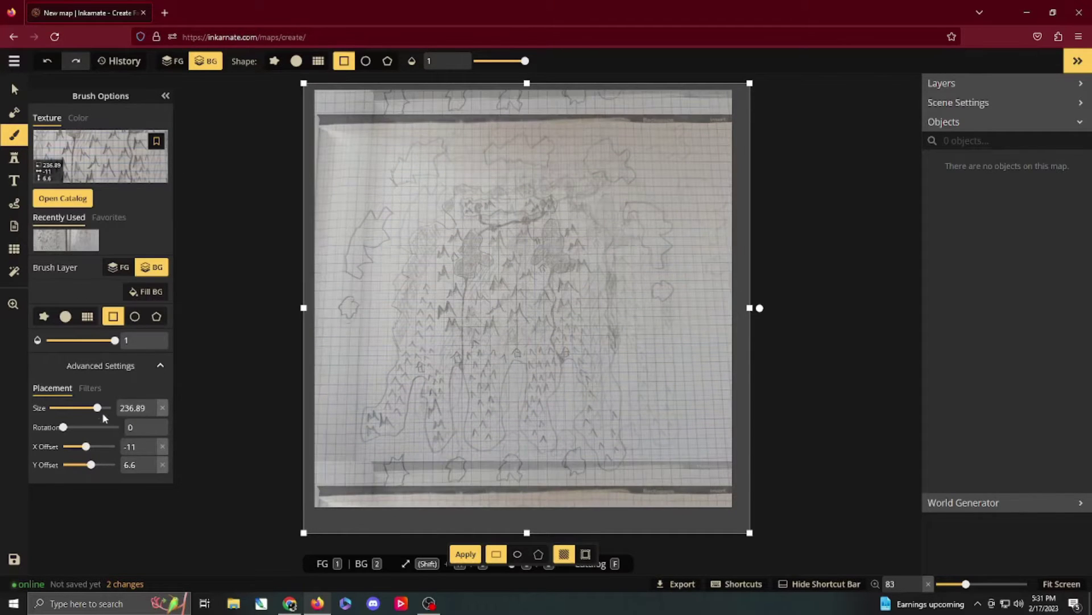
drag(97, 408, 100, 408)
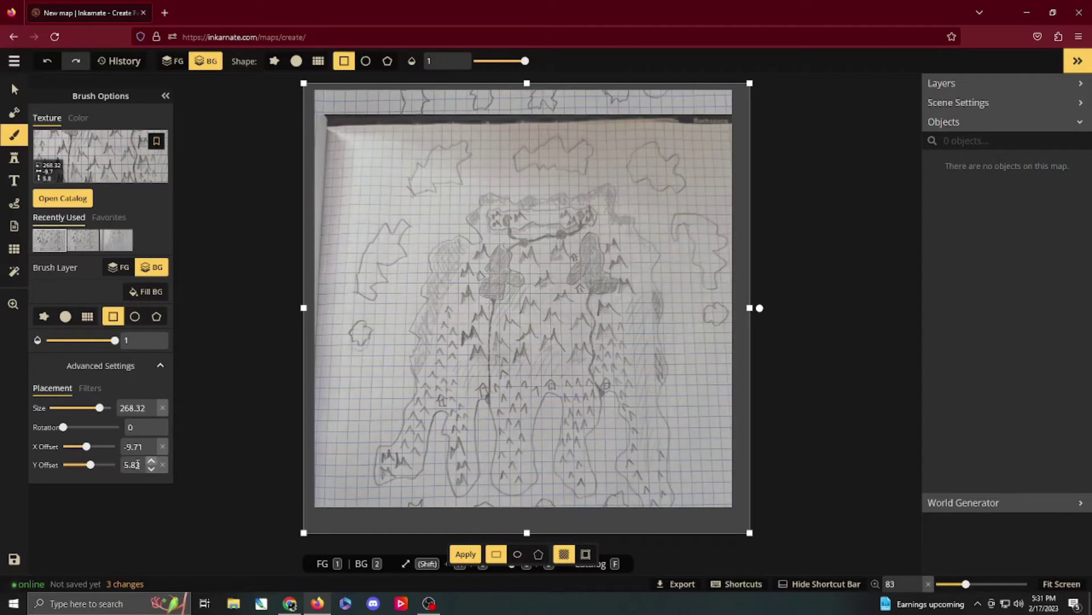
drag(86, 445, 87, 445)
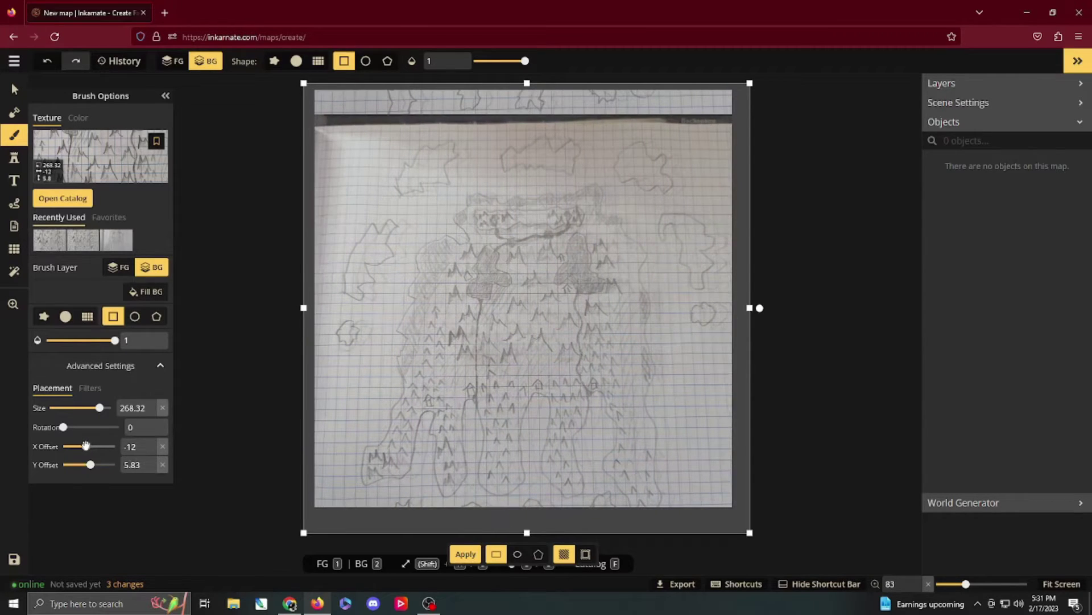
drag(92, 466, 89, 465)
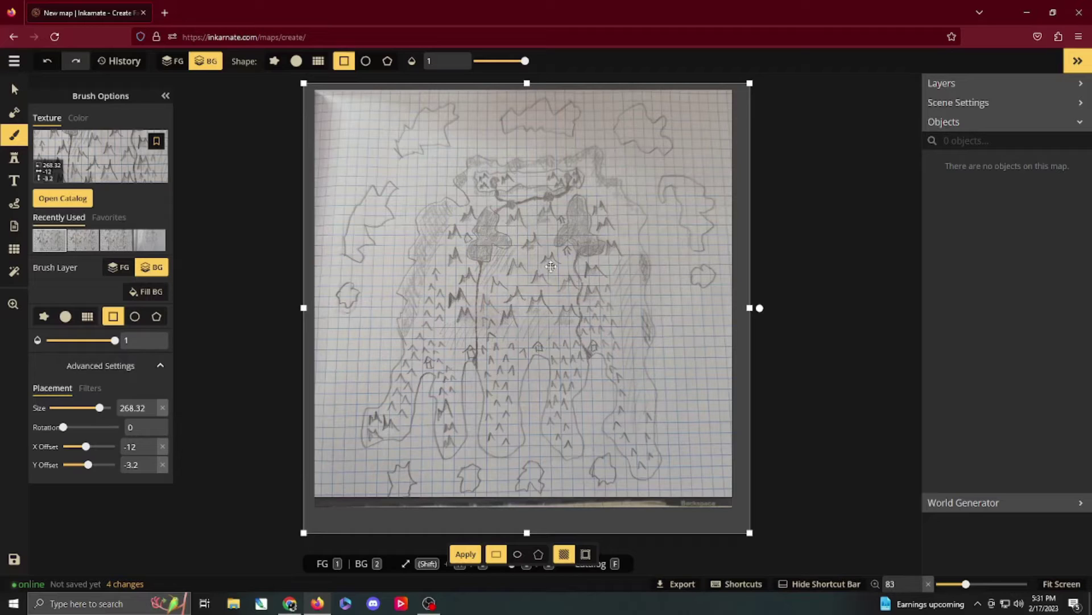
Set the sketch texture's brightness to 86 and fill the foreground layer with it.
click(120, 269)
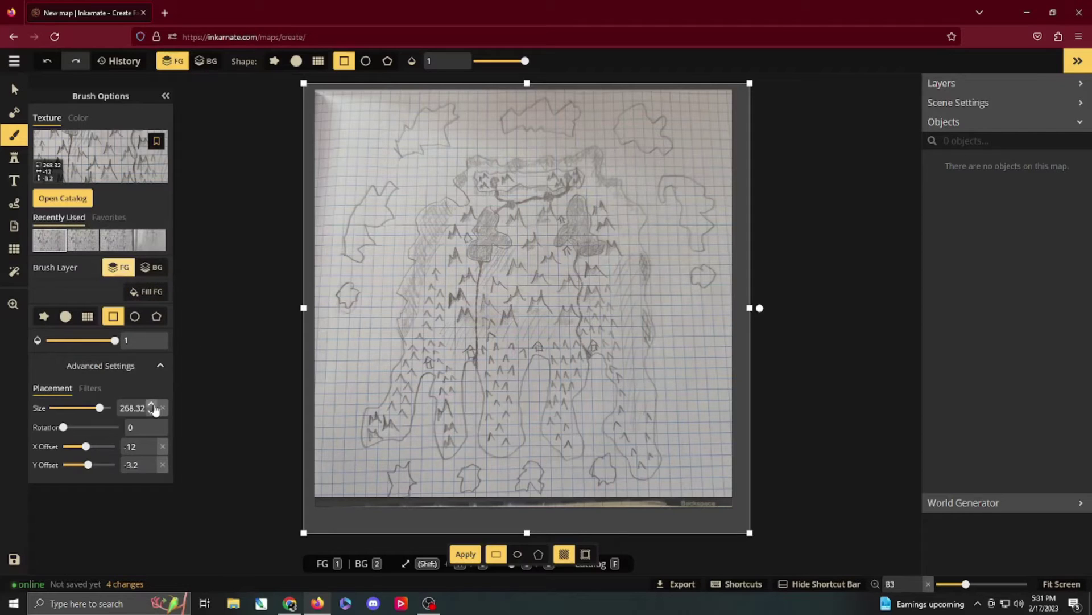
click(90, 387)
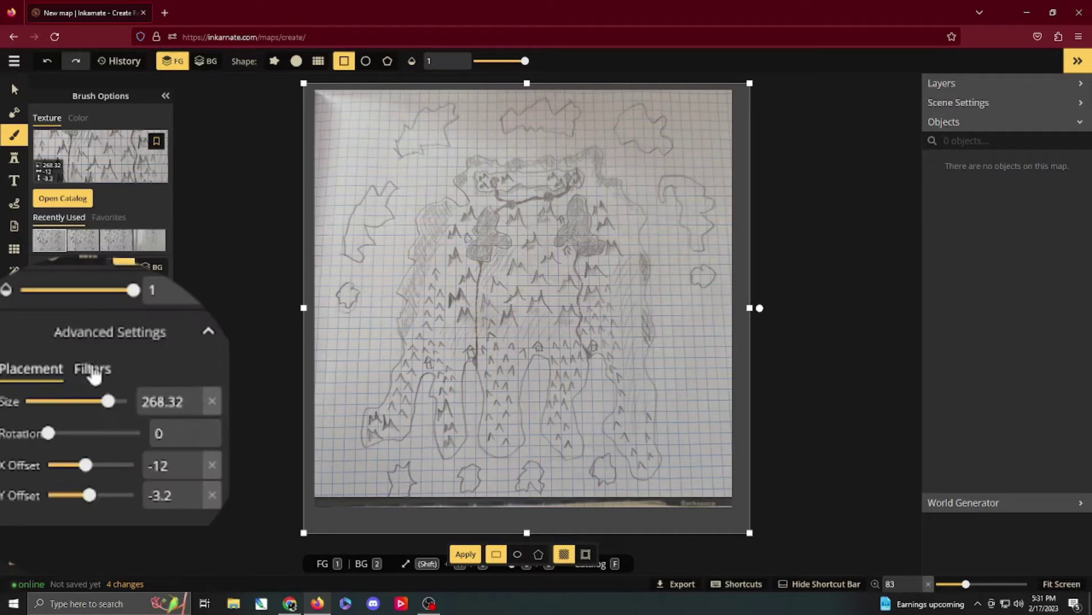
drag(94, 462, 88, 461)
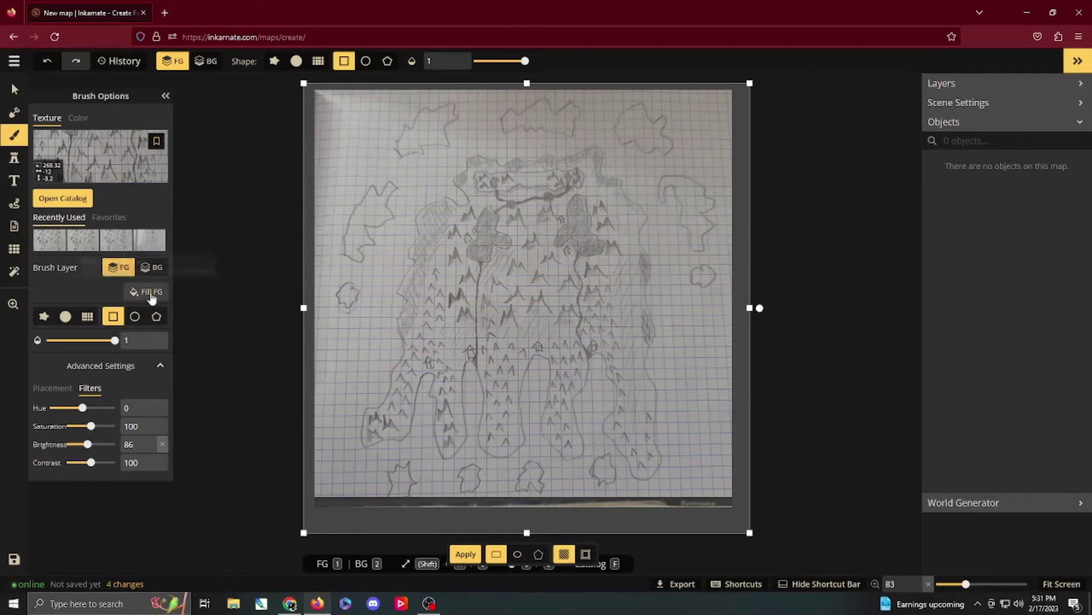
click(149, 292)
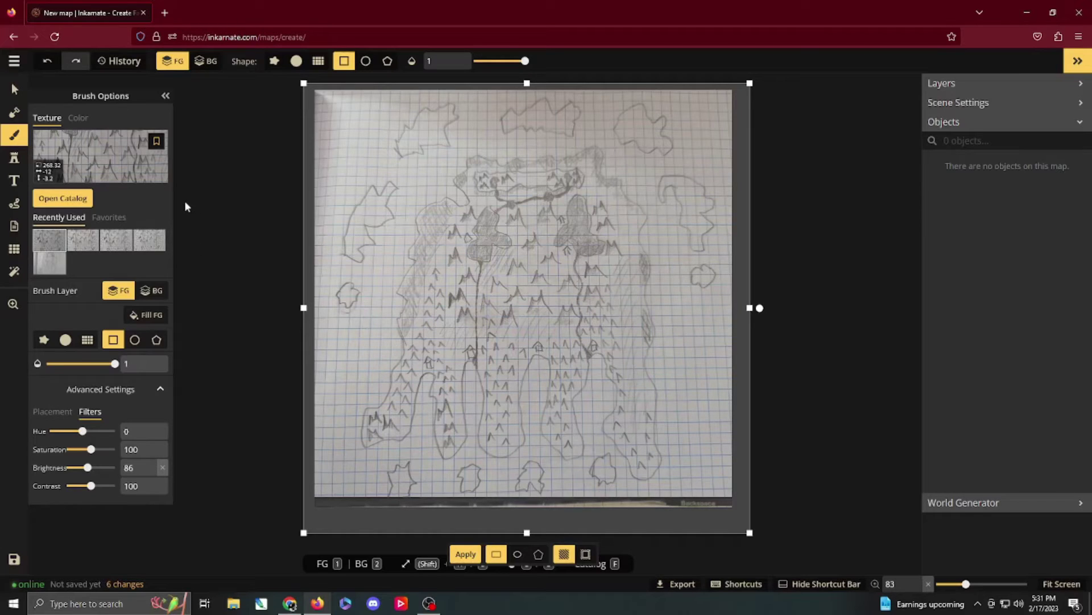
Set up the land mask brush for adding with size 56 and roughness 10.
click(14, 112)
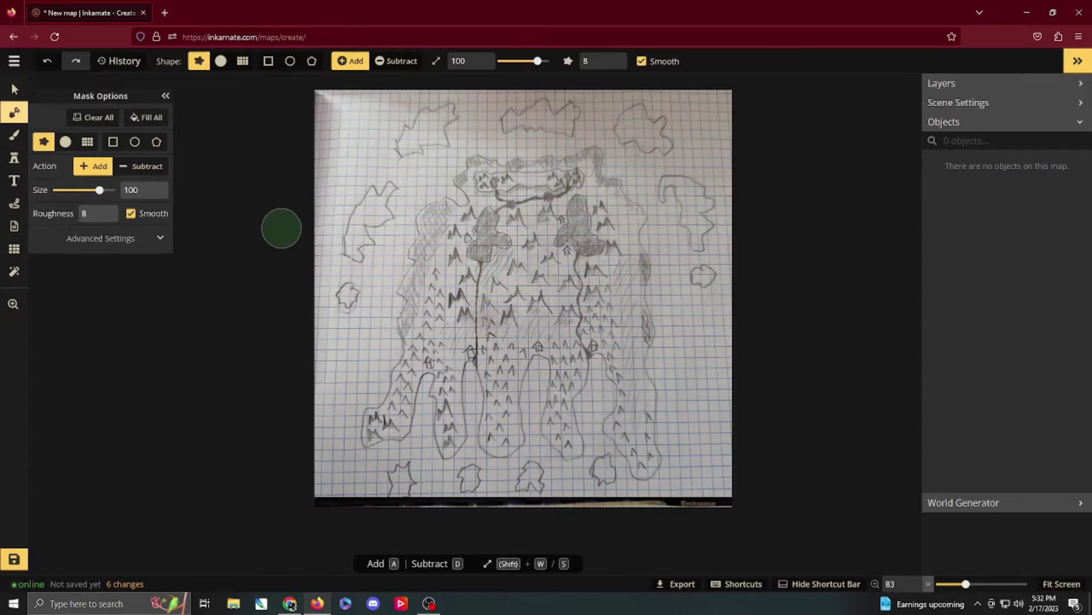
key(shift+s)
key(shift+s)
key(shift+s)
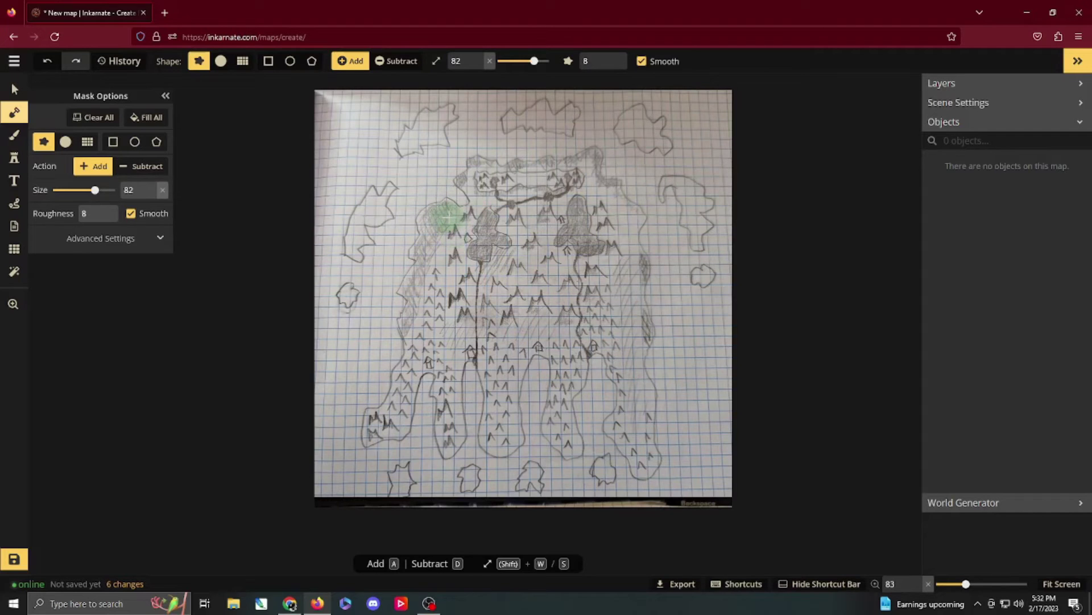
scroll(447, 214, up, 1)
scroll(447, 214, up, 2)
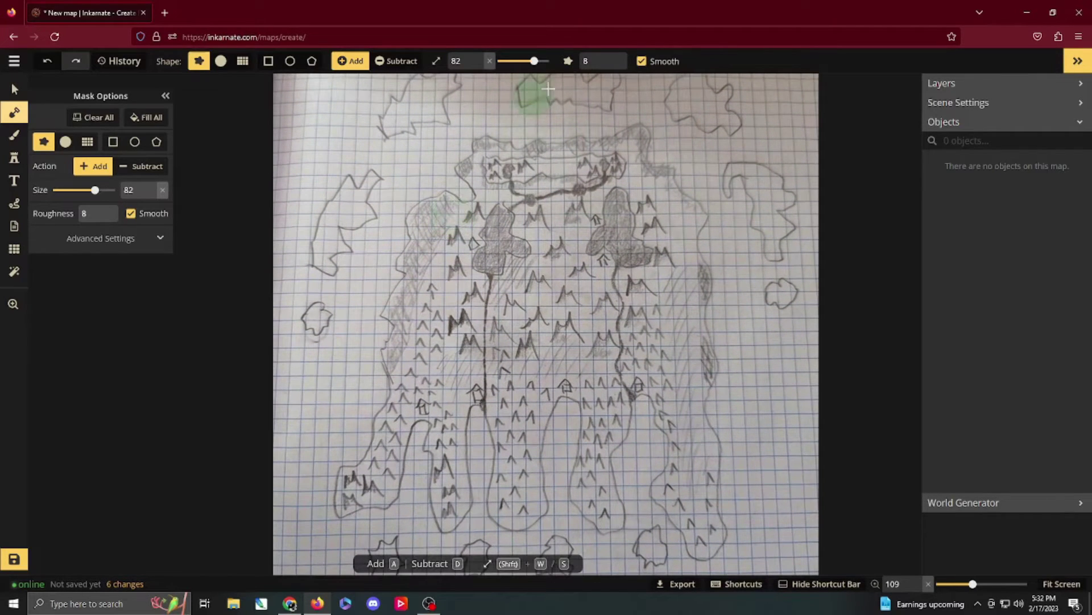
click(611, 59)
click(611, 59)
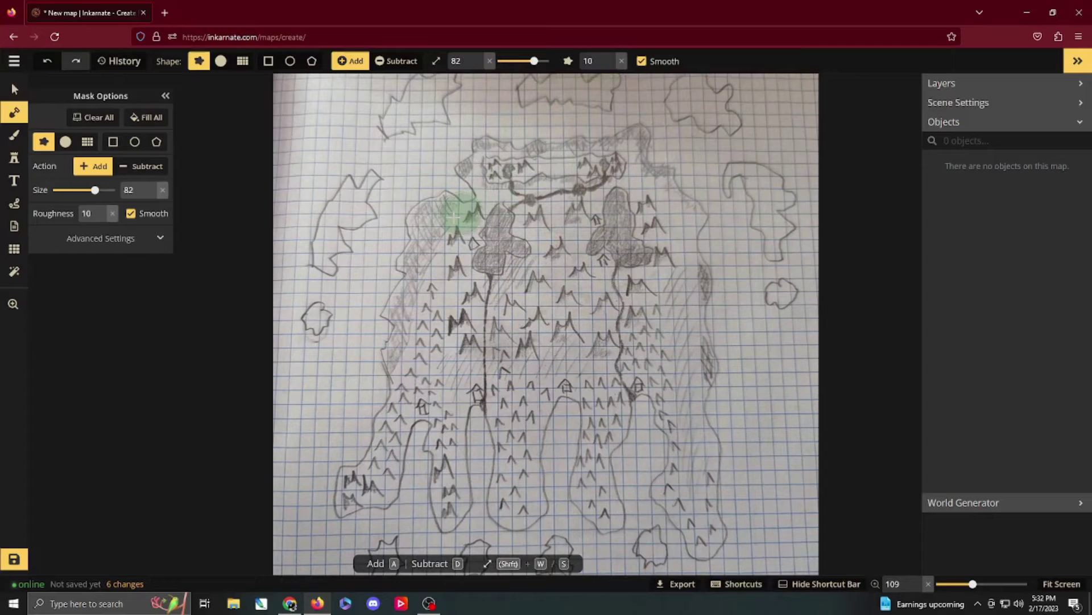
key(s)
key(s)
key(s)
key(s)
key(s)
key(s)
key(s)
key(s)
key(s)
key(s)
key(s)
key(s)
key(s)
key(s)
key(s)
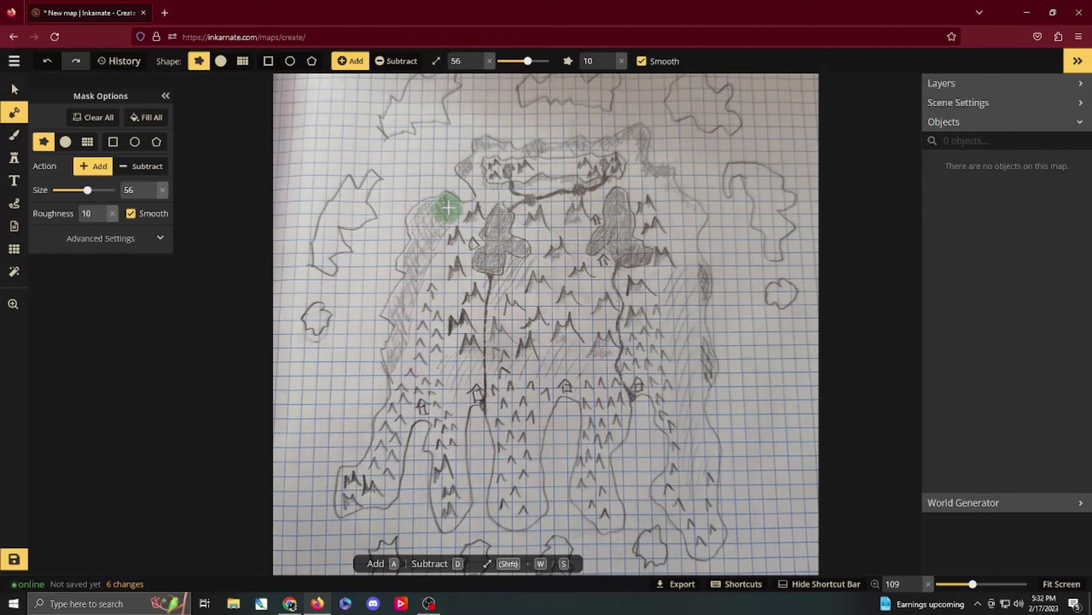
Paint the main landmass over the hand-shaped sketch outline and fill its interior, leaving the two dark shaded lakes open.
mouse_move(433, 213)
mouse_down()
mouse_move(407, 267)
mouse_move(421, 271)
mouse_move(394, 318)
mouse_move(401, 393)
mouse_move(371, 458)
mouse_move(333, 502)
mouse_move(384, 498)
mouse_move(420, 402)
mouse_move(439, 430)
mouse_move(440, 520)
mouse_move(458, 512)
mouse_move(453, 398)
mouse_move(494, 396)
mouse_move(503, 521)
mouse_move(531, 514)
mouse_move(534, 447)
mouse_move(562, 384)
mouse_move(586, 398)
mouse_move(580, 487)
mouse_move(596, 516)
mouse_move(608, 514)
mouse_move(604, 447)
mouse_move(619, 386)
mouse_move(659, 393)
mouse_move(658, 420)
mouse_move(678, 446)
mouse_move(666, 490)
mouse_move(693, 537)
mouse_move(717, 531)
mouse_move(703, 515)
mouse_move(689, 396)
mouse_move(708, 345)
mouse_move(696, 292)
mouse_move(702, 252)
mouse_move(693, 213)
mouse_move(650, 173)
mouse_move(630, 128)
mouse_move(481, 149)
mouse_move(456, 197)
mouse_move(419, 222)
mouse_move(421, 260)
mouse_move(447, 272)
mouse_up()
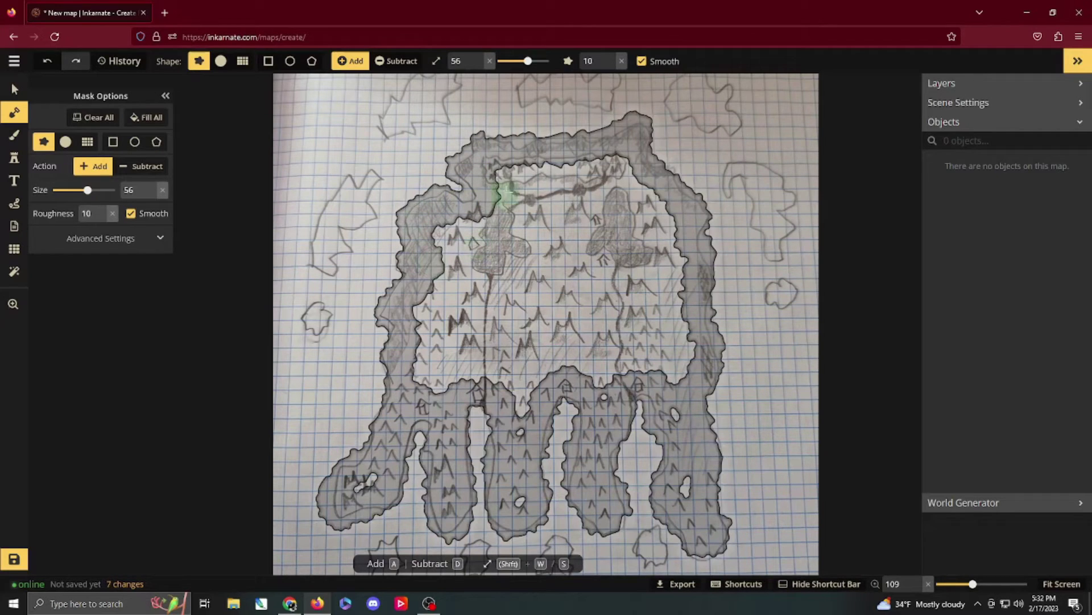
mouse_move(639, 195)
mouse_down()
mouse_move(665, 237)
mouse_move(647, 212)
mouse_move(646, 231)
mouse_move(663, 212)
mouse_move(661, 271)
mouse_up()
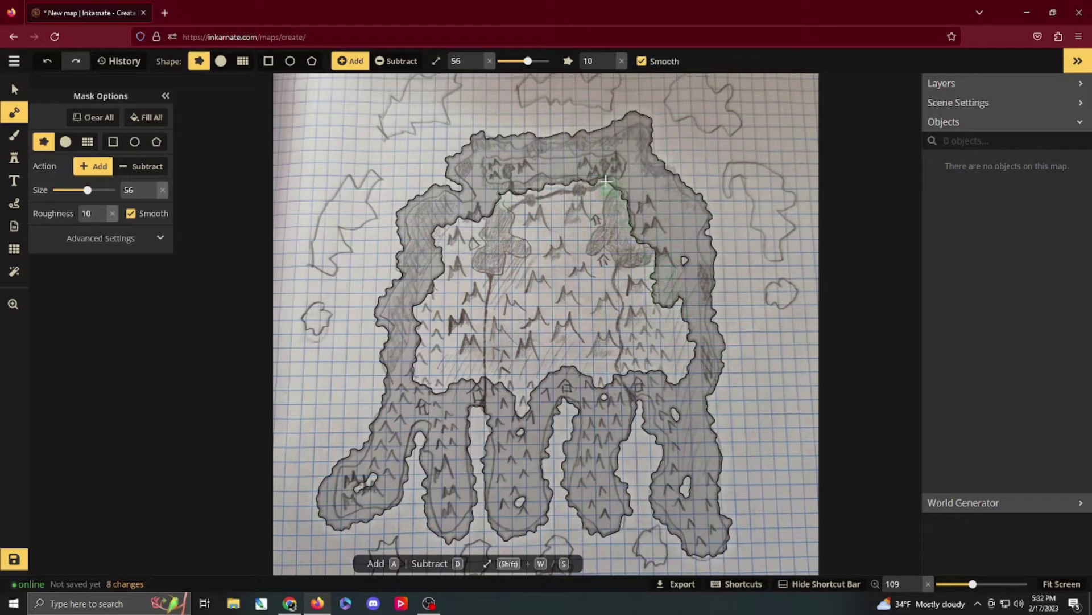
mouse_move(589, 216)
mouse_down()
mouse_move(577, 236)
mouse_move(595, 270)
mouse_move(649, 282)
mouse_move(669, 261)
mouse_up()
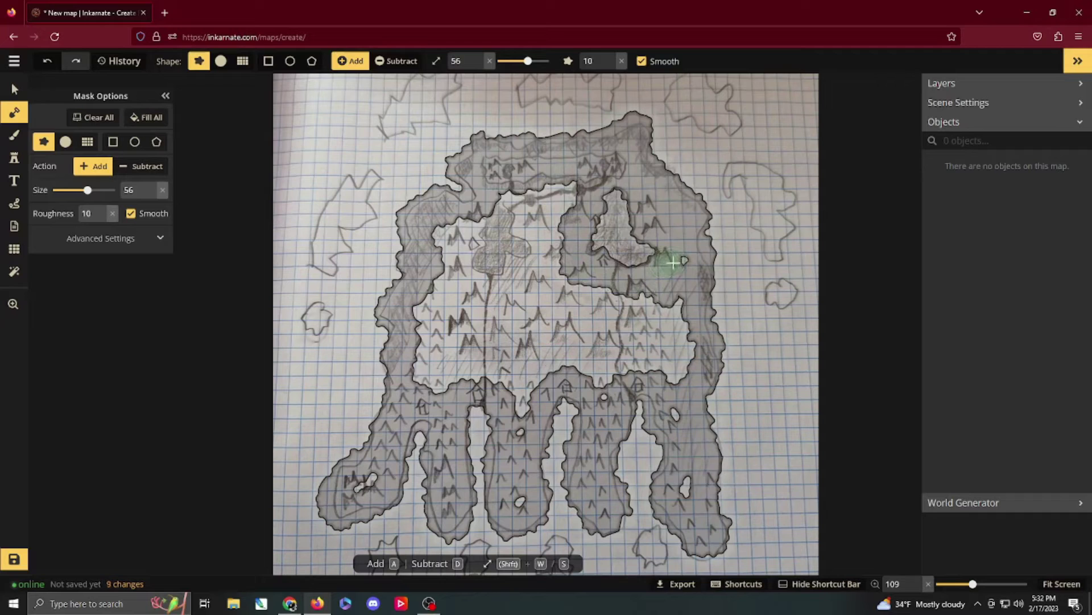
mouse_move(517, 195)
mouse_down()
mouse_move(563, 185)
mouse_move(525, 228)
mouse_move(547, 220)
mouse_move(549, 263)
mouse_move(546, 250)
mouse_move(539, 278)
mouse_move(500, 259)
mouse_up()
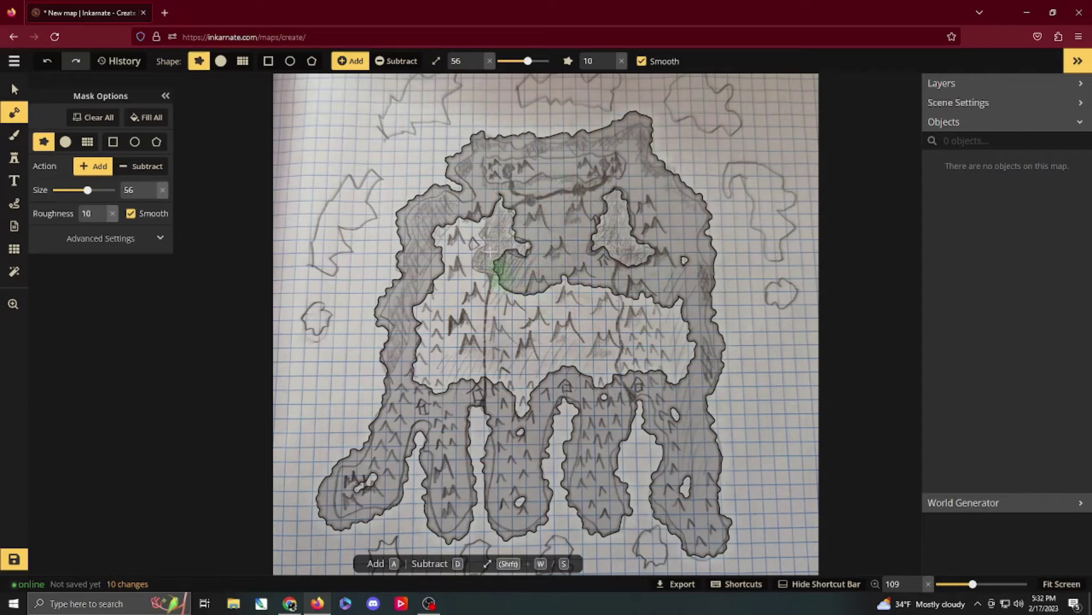
mouse_move(469, 217)
mouse_down()
mouse_move(469, 281)
mouse_move(528, 287)
mouse_move(606, 337)
mouse_move(551, 315)
mouse_move(566, 279)
mouse_move(680, 310)
mouse_move(674, 386)
mouse_up()
drag(689, 489, 687, 493)
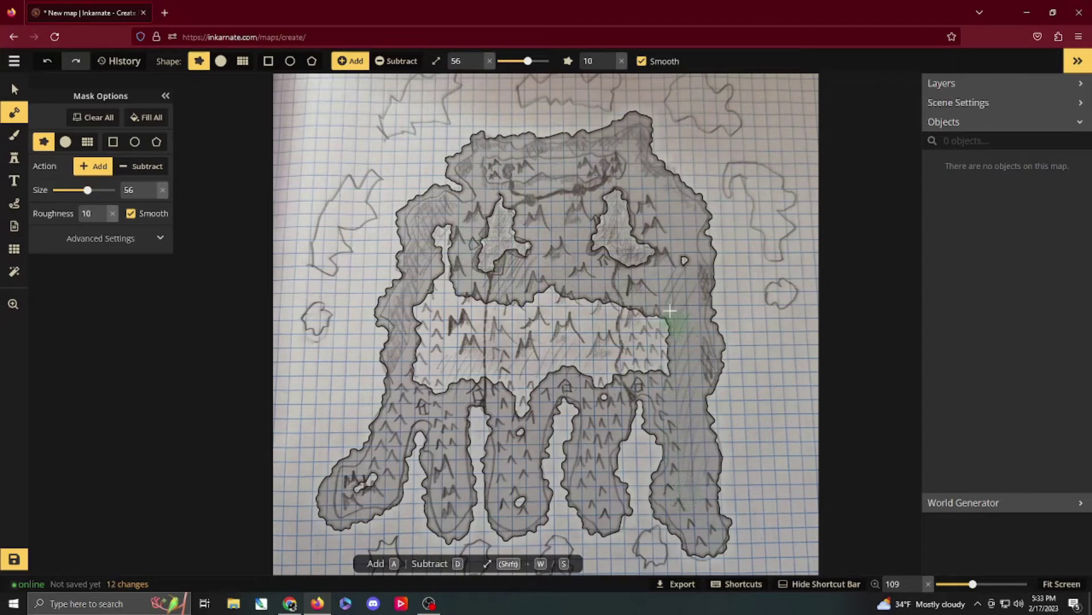
mouse_move(457, 228)
mouse_down()
mouse_move(419, 338)
mouse_move(433, 393)
mouse_move(511, 386)
mouse_move(444, 359)
mouse_move(457, 301)
mouse_move(431, 302)
mouse_move(545, 300)
mouse_move(525, 303)
mouse_move(640, 317)
mouse_move(660, 338)
mouse_move(662, 360)
mouse_move(623, 374)
mouse_move(609, 398)
mouse_move(637, 343)
mouse_move(565, 322)
mouse_move(447, 340)
mouse_move(607, 335)
mouse_move(470, 366)
mouse_move(597, 367)
mouse_up()
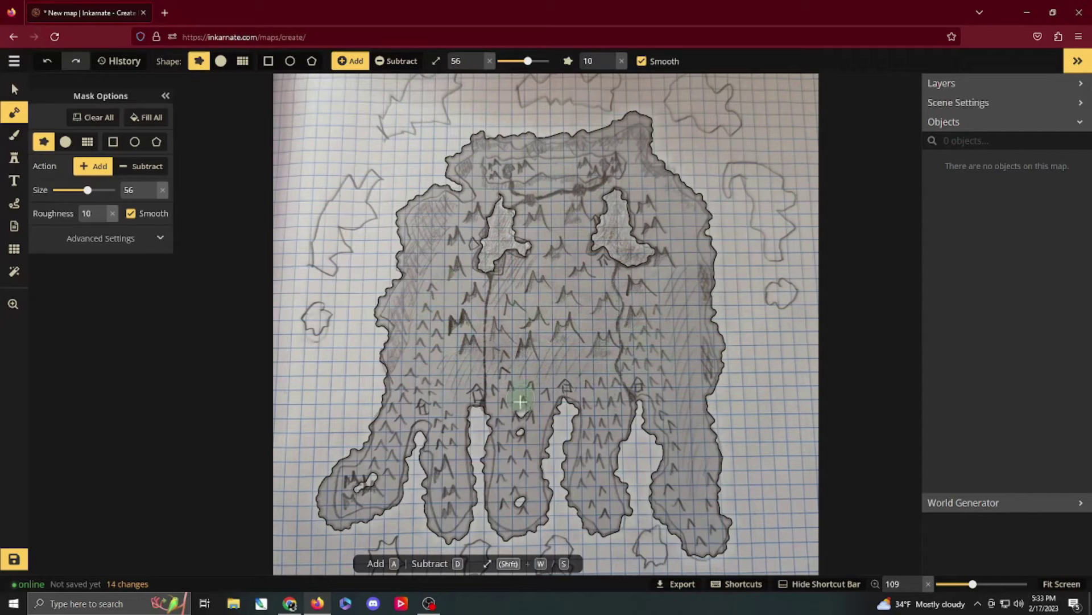
drag(437, 441, 468, 415)
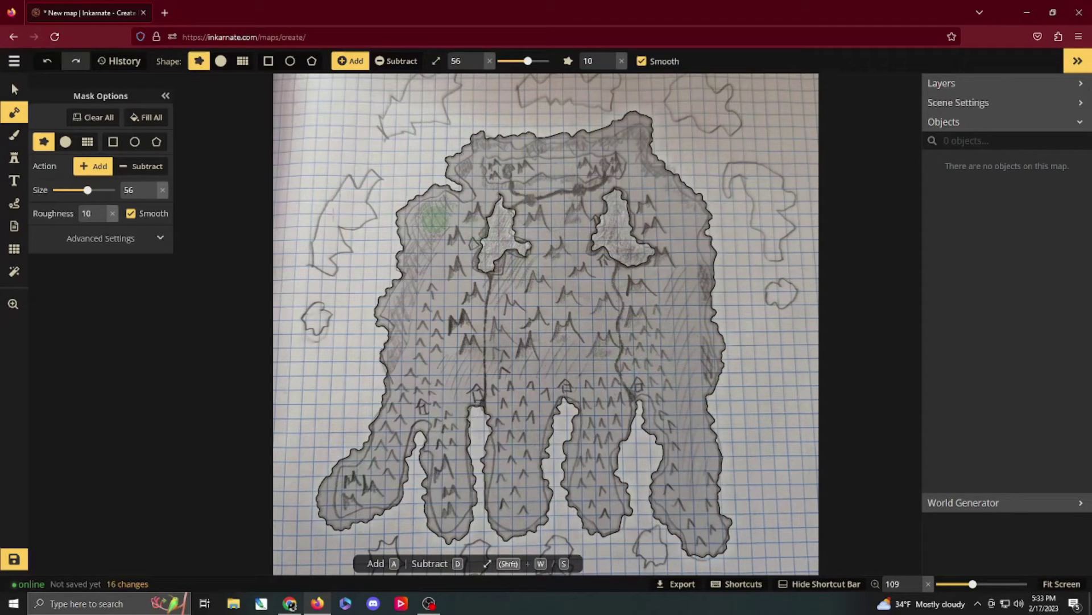
Add the small round island west of the mainland and, with brush size 45, the long jagged island north of it.
drag(315, 312, 317, 318)
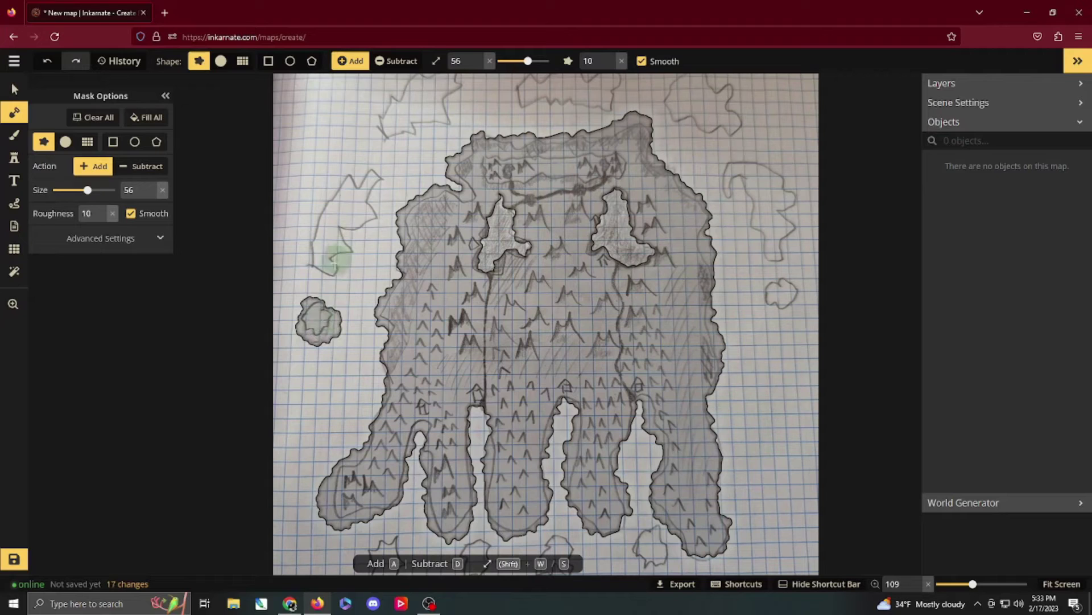
key(shift+s)
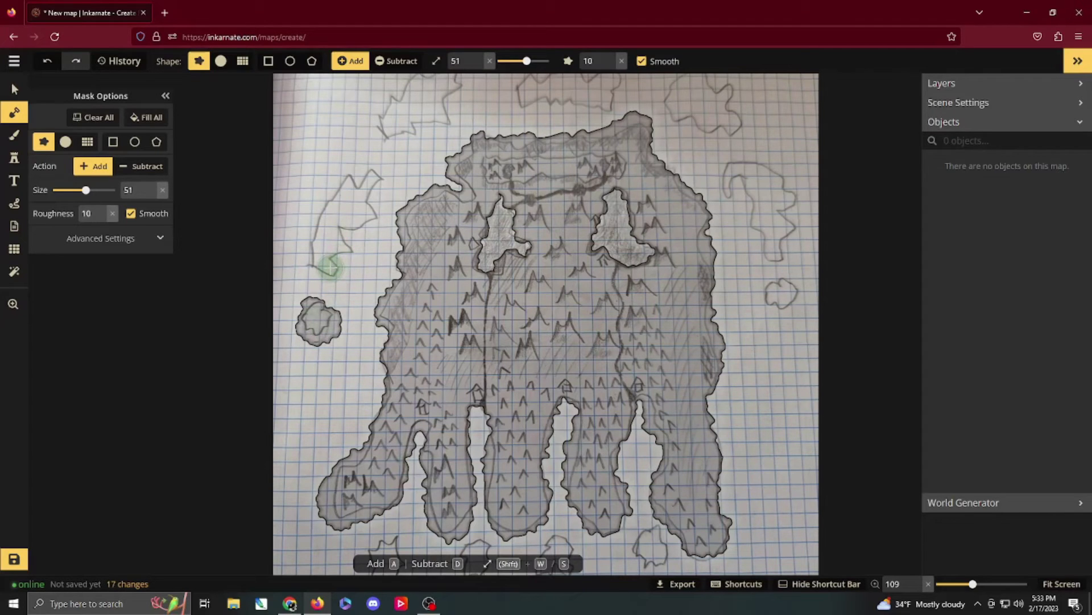
key(shift+s)
mouse_move(330, 267)
mouse_down()
mouse_move(317, 256)
mouse_move(336, 188)
mouse_move(360, 176)
mouse_move(375, 212)
mouse_move(340, 249)
mouse_up()
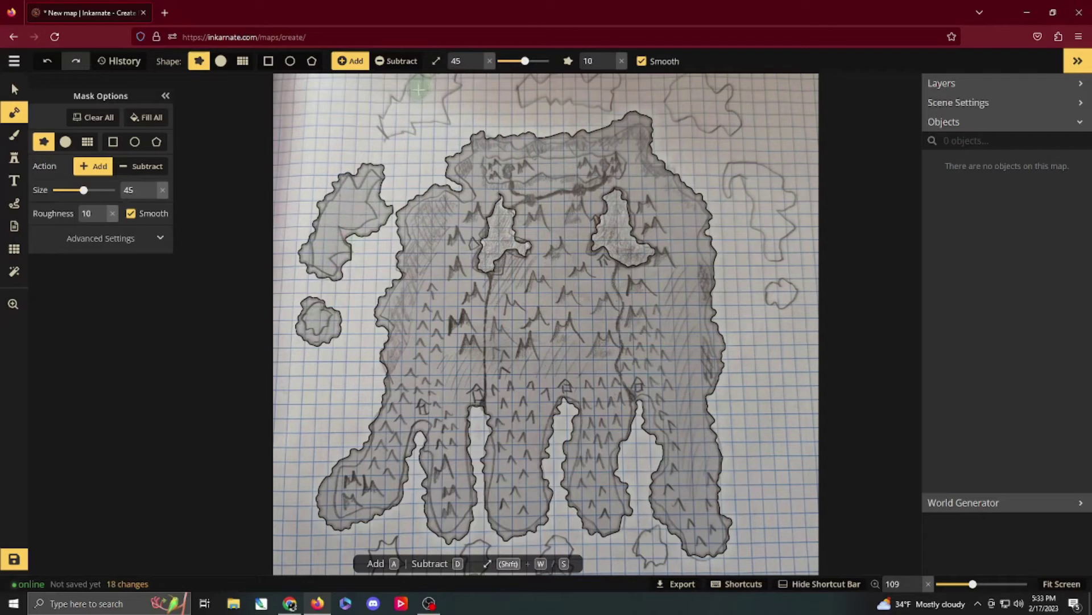
Add the three islands north of the mainland plus the curved island and small round island to its east.
mouse_move(432, 87)
mouse_down()
mouse_move(383, 117)
mouse_move(407, 118)
mouse_move(453, 80)
mouse_up()
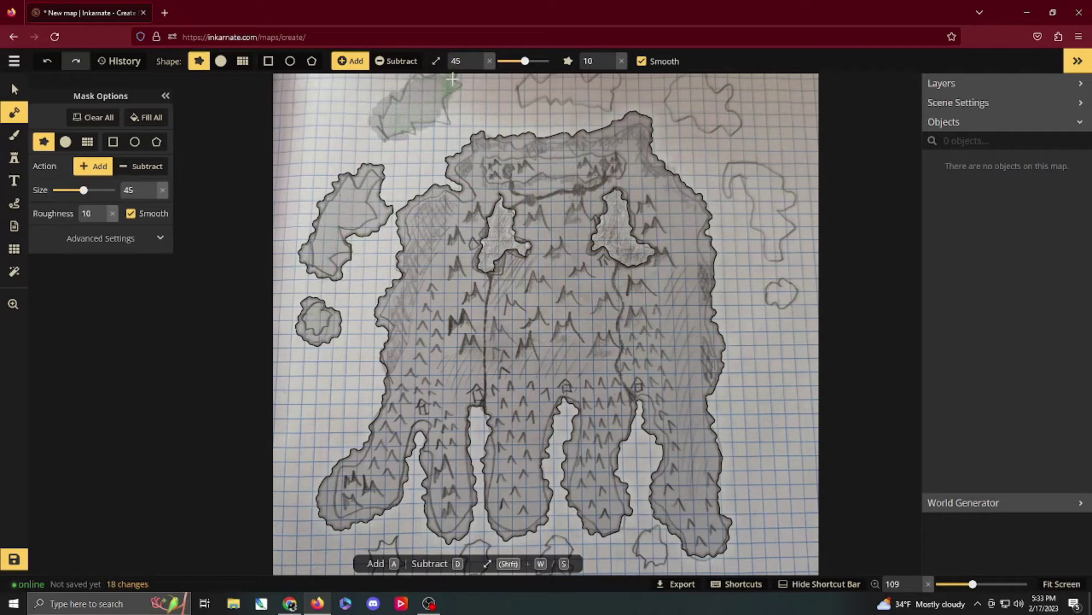
drag(445, 121, 450, 117)
drag(490, 99, 613, 99)
mouse_move(718, 88)
mouse_down()
mouse_move(681, 108)
mouse_move(673, 90)
mouse_move(731, 122)
mouse_up()
mouse_move(725, 190)
mouse_down()
mouse_move(788, 183)
mouse_move(789, 196)
mouse_move(758, 191)
mouse_move(781, 231)
mouse_up()
mouse_move(780, 308)
mouse_down()
mouse_move(787, 291)
mouse_move(775, 296)
mouse_up()
Add the four small islands along the southern edge of the sketch to the land mask.
key(space)
drag(656, 418, 664, 290)
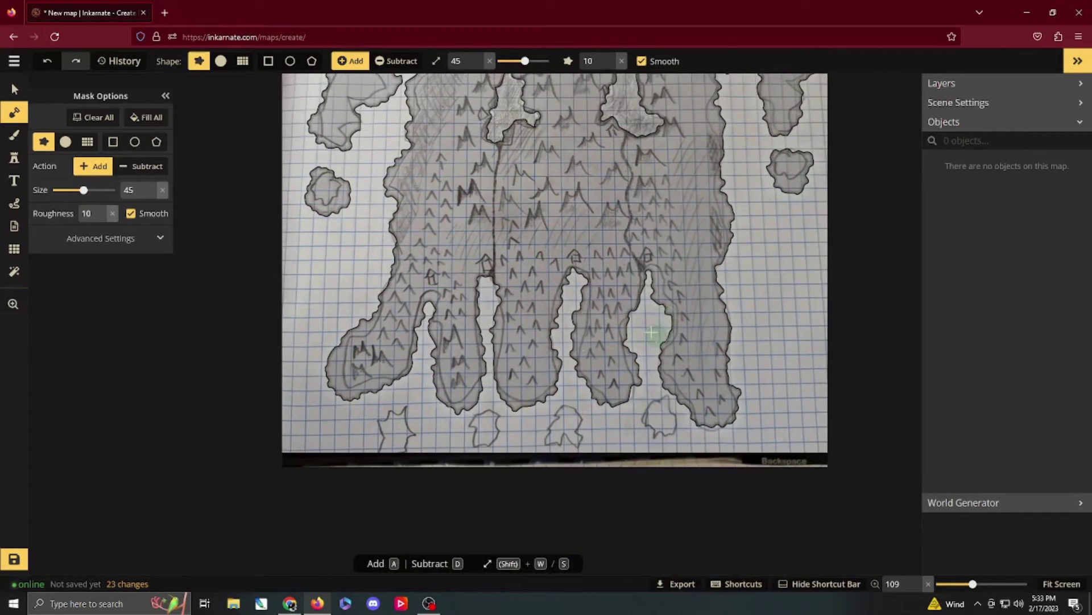
mouse_move(391, 422)
mouse_down()
mouse_move(395, 441)
mouse_move(407, 423)
mouse_up()
mouse_move(473, 440)
mouse_down()
mouse_move(472, 420)
mouse_move(483, 439)
mouse_up()
mouse_move(566, 418)
mouse_down()
mouse_move(556, 438)
mouse_move(575, 432)
mouse_up()
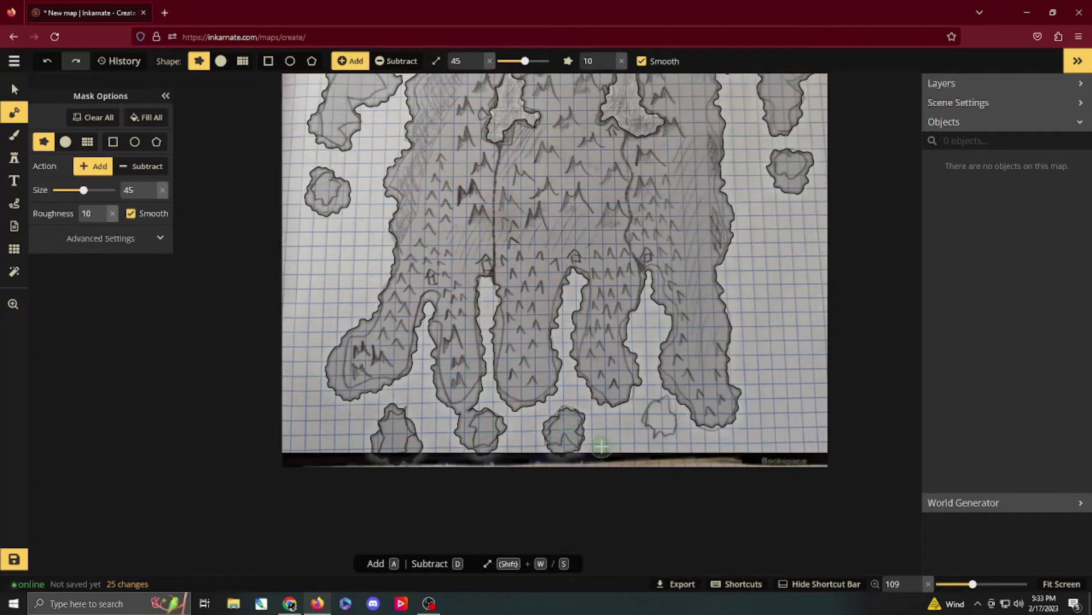
mouse_move(662, 423)
mouse_down()
mouse_move(636, 435)
mouse_move(655, 441)
mouse_move(675, 424)
mouse_up()
click(693, 436)
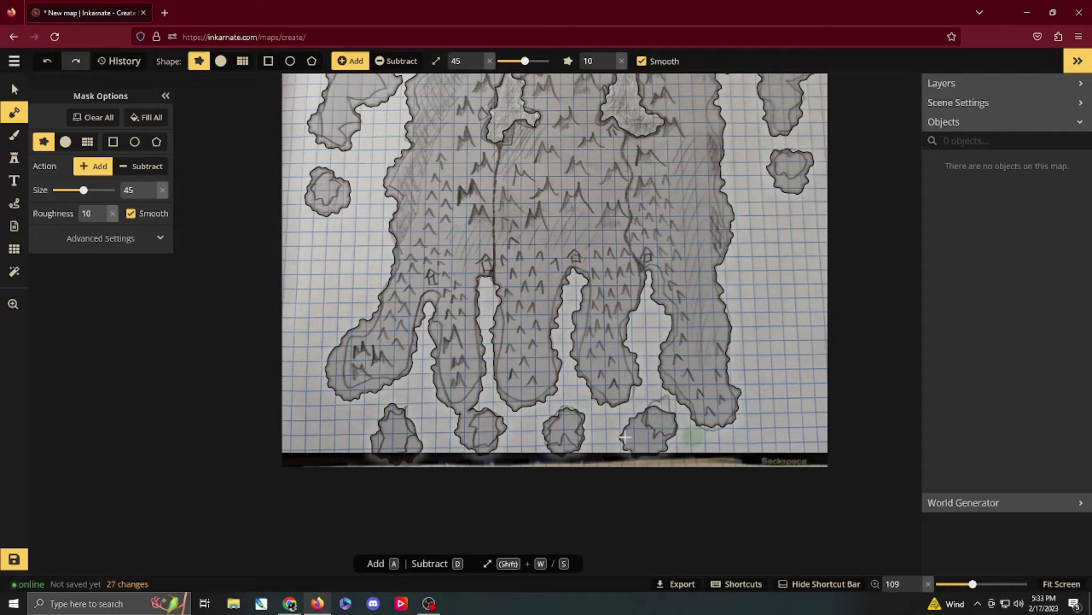
Choose the Mountains (Small) stamp set from the stamp catalog, with random stamps enabled.
key(space)
drag(572, 190, 548, 308)
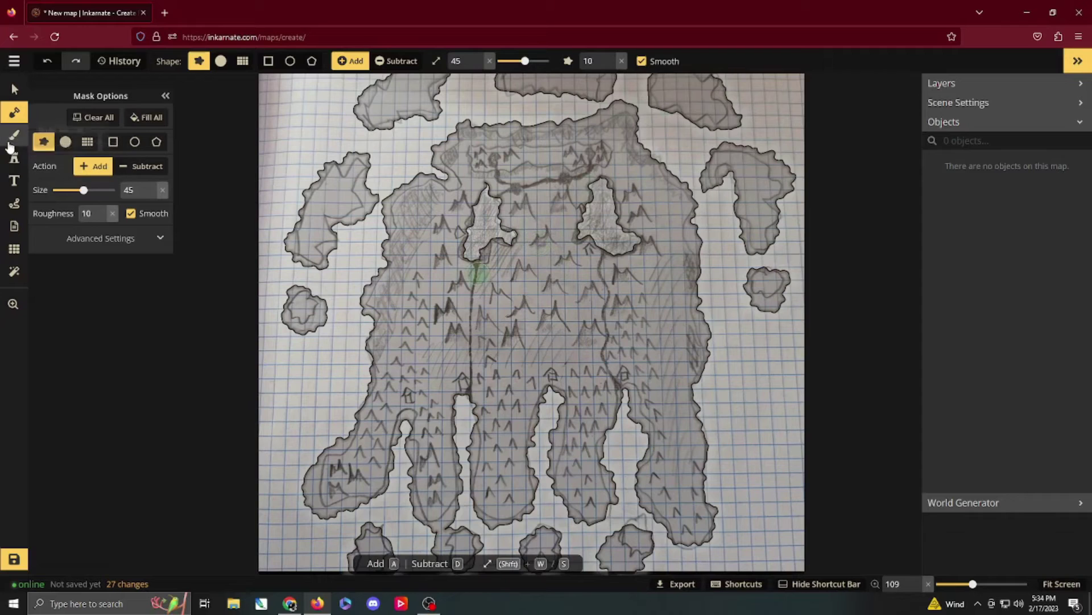
click(15, 159)
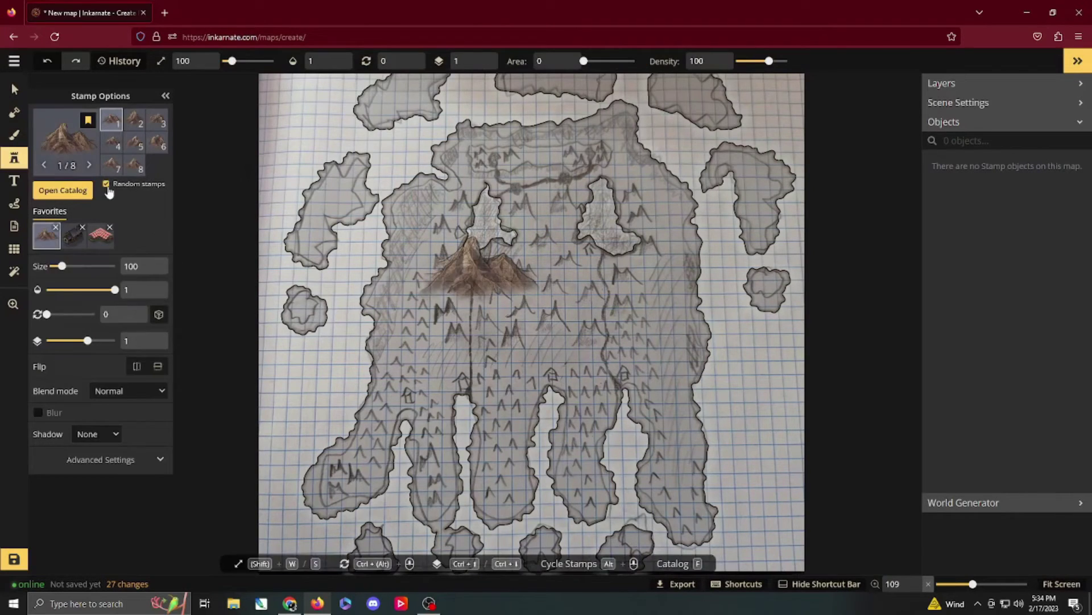
scroll(107, 190, up, 1)
click(63, 191)
scroll(512, 319, down, 4)
click(535, 322)
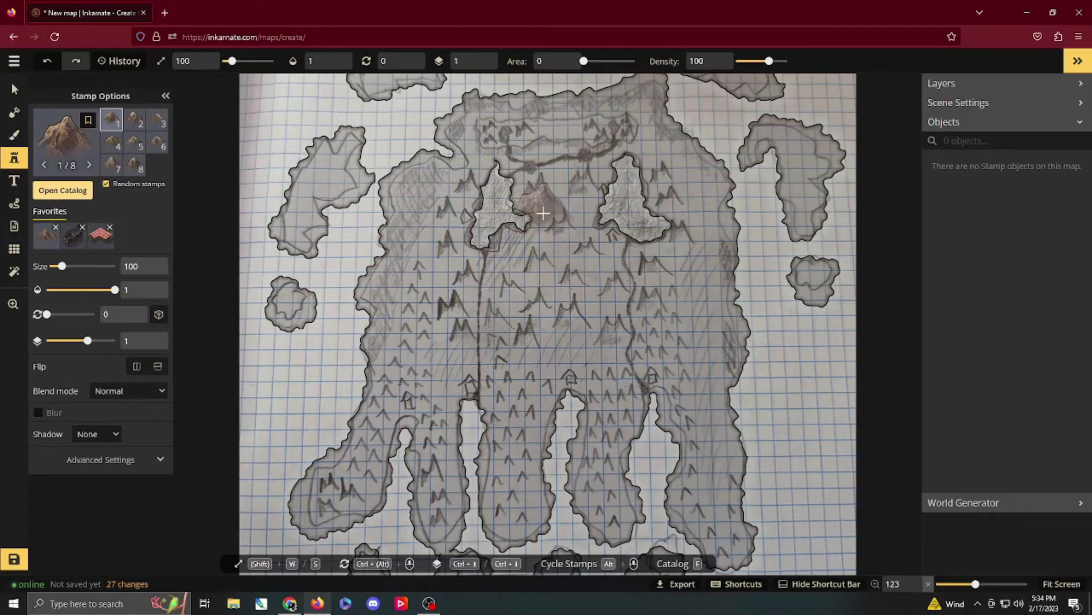
Reduce the mountain stamp size and paint mountain ranges west of the western lake and through the centre of the mainland.
key(s)
key(a)
key(s)
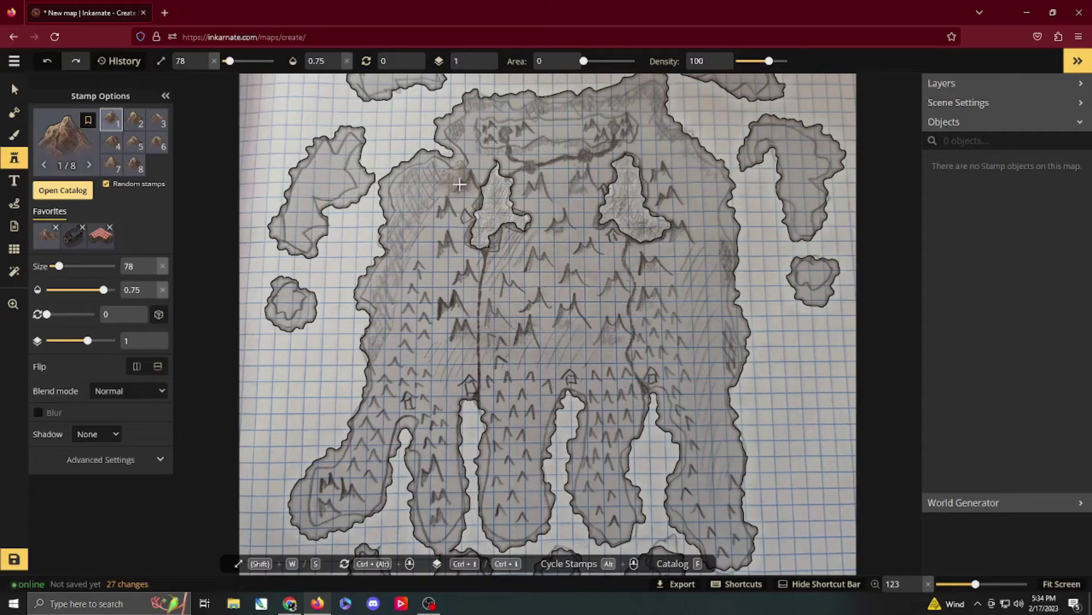
key(d)
mouse_move(458, 181)
mouse_down()
mouse_move(448, 210)
mouse_move(454, 285)
mouse_move(494, 304)
mouse_move(494, 365)
mouse_up()
key(s)
key(w)
mouse_move(537, 185)
mouse_down()
mouse_move(577, 178)
mouse_move(565, 236)
mouse_up()
mouse_move(546, 253)
mouse_down()
mouse_move(500, 283)
mouse_move(528, 324)
mouse_up()
click(497, 277)
mouse_move(576, 290)
mouse_down()
mouse_move(586, 320)
mouse_move(609, 328)
mouse_up()
drag(575, 262, 572, 231)
Paint mountains beside and below the eastern lake and fill out the range in the mainland's west-central area.
drag(662, 157, 689, 245)
mouse_move(643, 265)
mouse_down()
mouse_move(667, 273)
mouse_move(649, 331)
mouse_up()
drag(671, 336, 695, 369)
key(w)
drag(667, 301, 688, 325)
click(490, 297)
click(460, 347)
mouse_move(477, 314)
mouse_down()
mouse_move(441, 312)
mouse_move(472, 344)
mouse_up()
Paint mountain clusters at size 84 on the tips of the two westernmost fingers of land.
key(w)
drag(323, 477, 313, 507)
click(344, 494)
drag(430, 469, 435, 512)
Switch to the Deciduous Trees stamp set from the stamp catalog.
scroll(436, 501, down, 2)
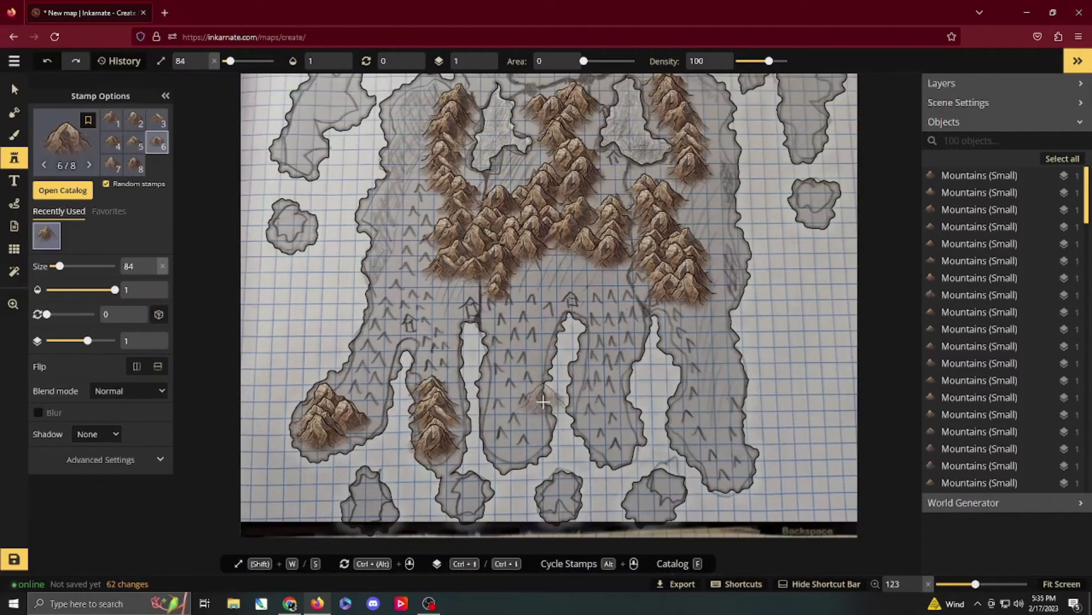
drag(628, 265, 653, 380)
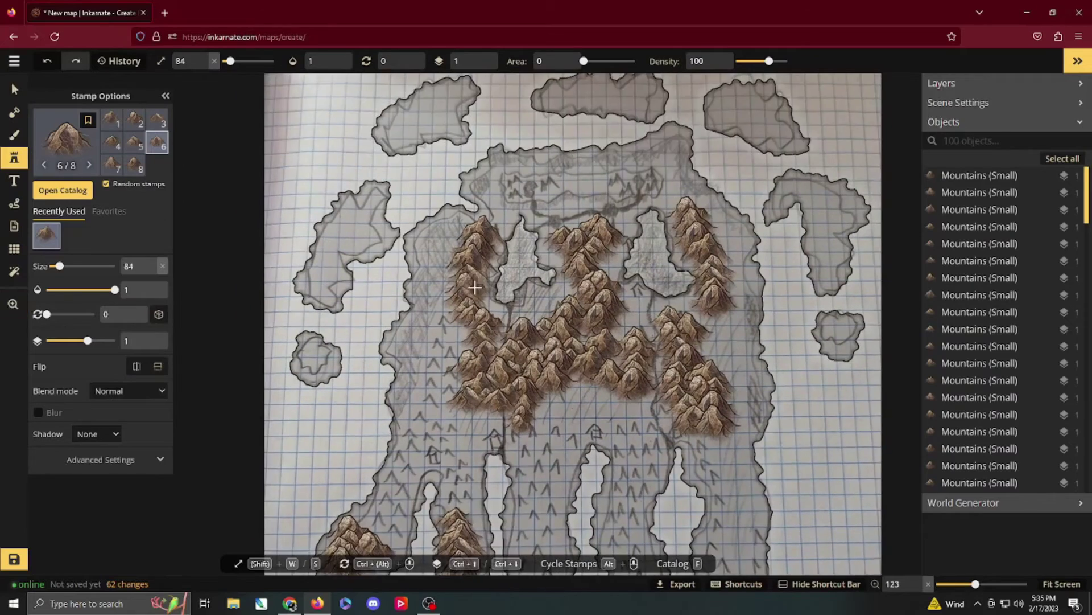
drag(476, 285, 438, 209)
click(63, 190)
click(536, 319)
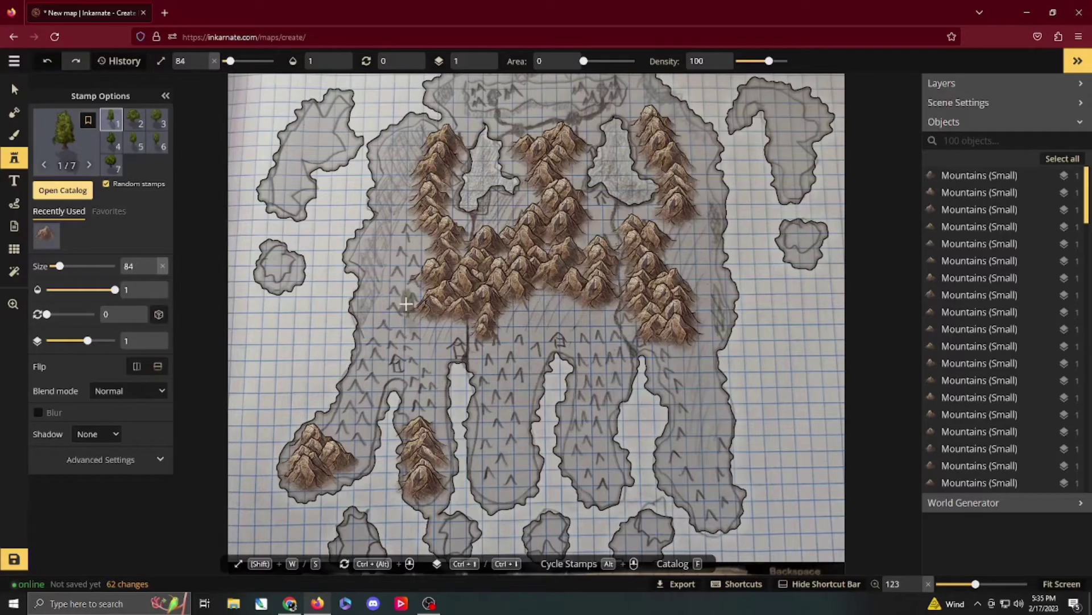
Paint forests with size 52 deciduous trees down the western side and along all five fingers of the mainland.
click(407, 241)
mouse_move(419, 261)
mouse_down()
mouse_move(341, 436)
mouse_move(401, 342)
mouse_move(436, 424)
mouse_up()
mouse_move(484, 335)
mouse_down()
mouse_move(513, 463)
mouse_move(515, 330)
mouse_move(503, 398)
mouse_up()
mouse_move(594, 334)
mouse_down()
mouse_move(576, 420)
mouse_move(610, 339)
mouse_move(597, 406)
mouse_up()
mouse_move(664, 350)
mouse_down()
mouse_move(674, 435)
mouse_move(695, 441)
mouse_move(677, 361)
mouse_up()
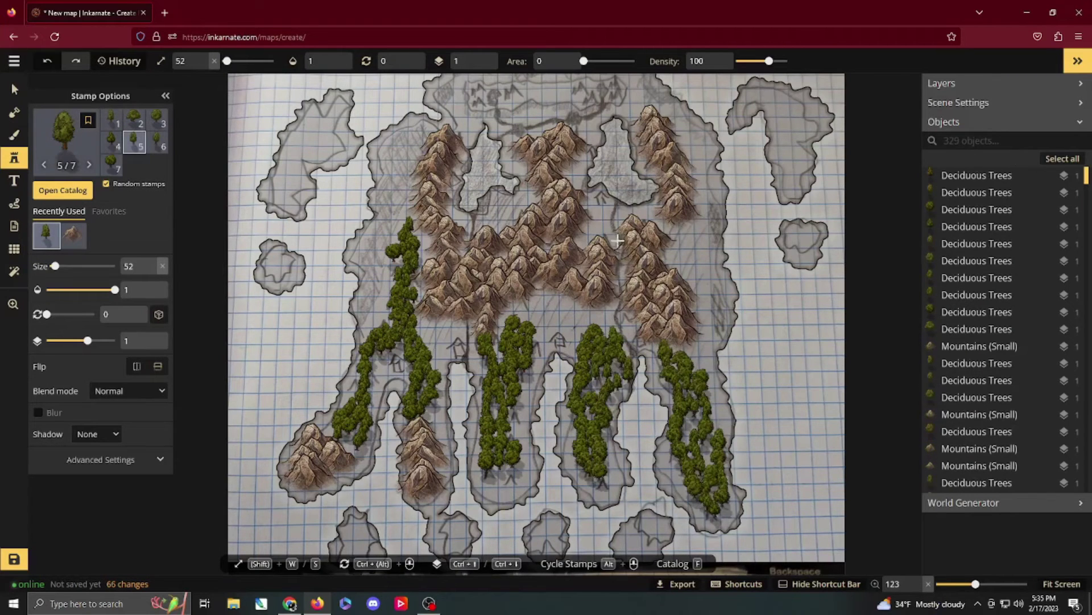
Paint strips of size 49 trees among the western and central mountains and extend the forest above the fourth finger.
drag(575, 228, 546, 297)
mouse_move(482, 220)
mouse_down()
mouse_move(515, 317)
mouse_move(434, 326)
mouse_up()
mouse_move(538, 337)
mouse_down()
mouse_move(596, 394)
mouse_move(577, 376)
mouse_up()
click(510, 345)
drag(393, 364, 396, 216)
drag(429, 218, 423, 246)
Dot individual trees around the eastern mountain ranges and along the eastern flank of the central range.
click(642, 284)
click(639, 307)
click(635, 328)
click(599, 333)
click(588, 318)
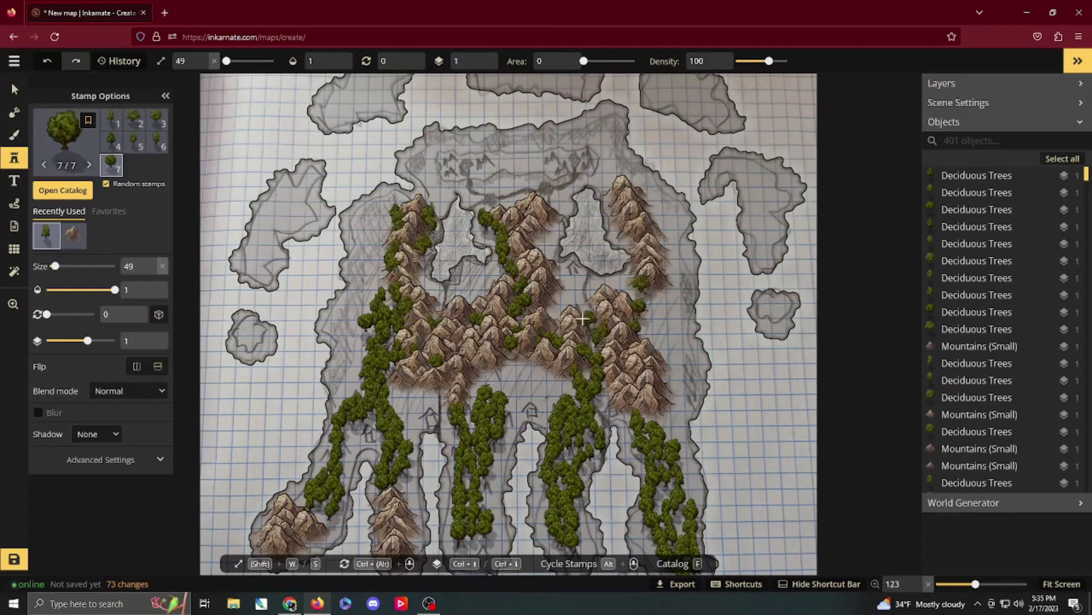
click(546, 232)
click(550, 257)
drag(550, 285, 553, 312)
Search the stamp catalog for "cliff", choose the Cliffs set, and place size 49 cliffs at the northern plateau's east and west ends.
click(63, 190)
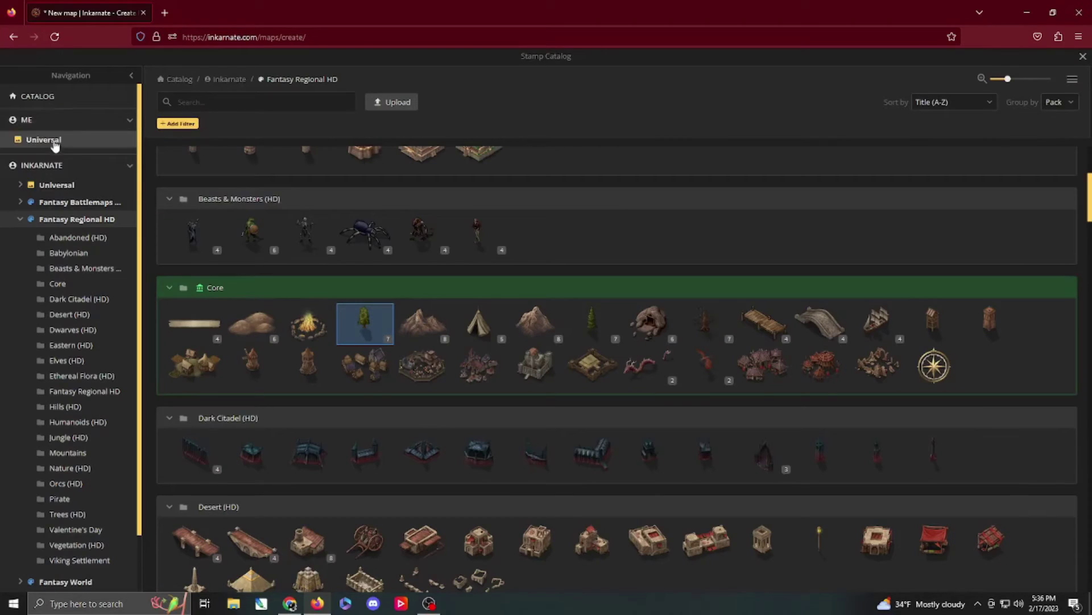
text(cliff)
click(205, 180)
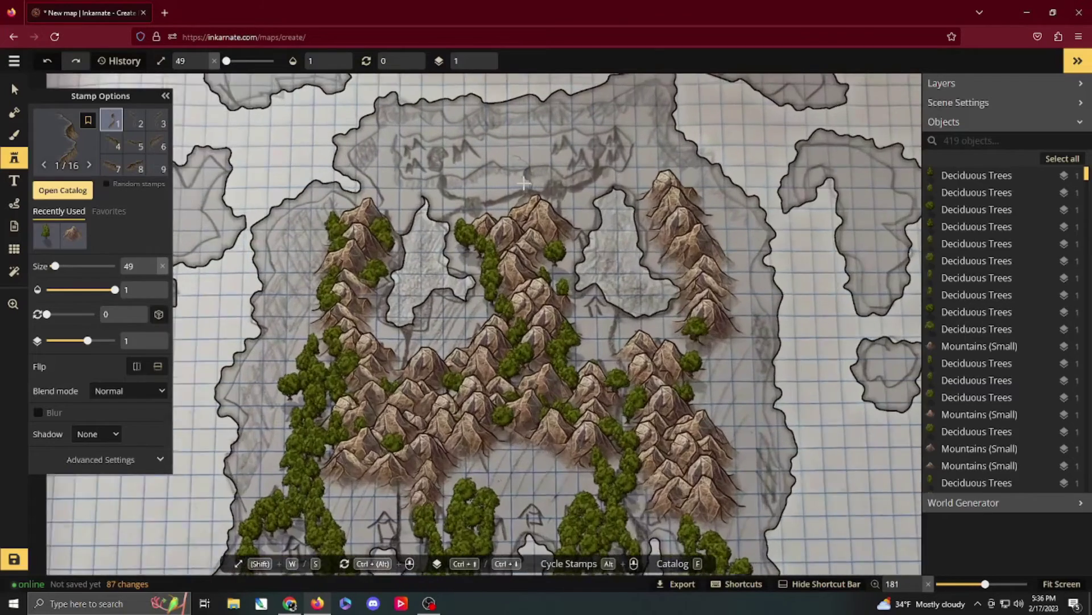
click(662, 138)
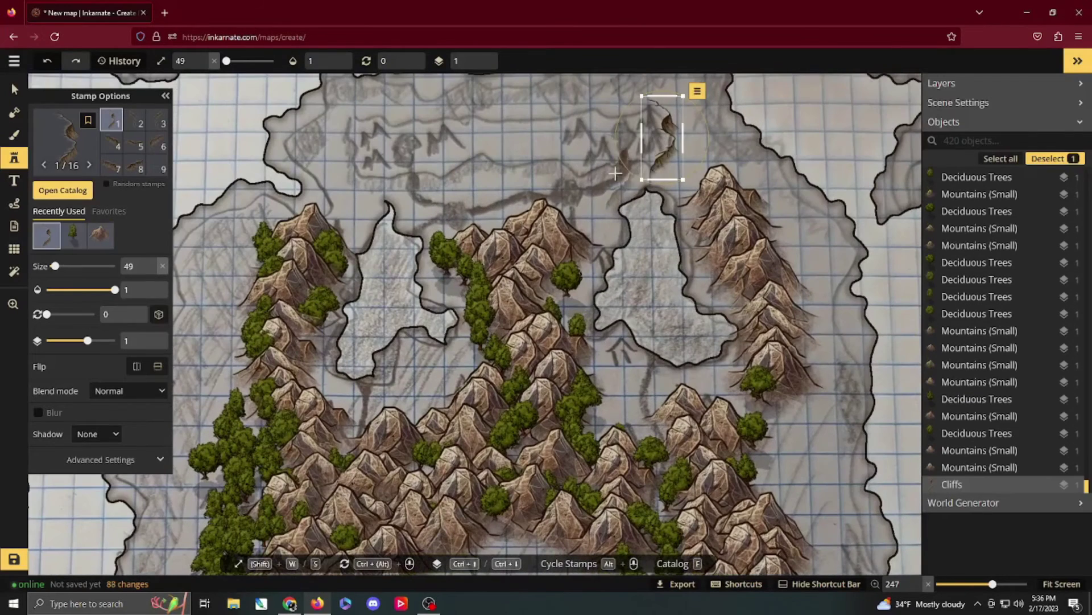
click(361, 148)
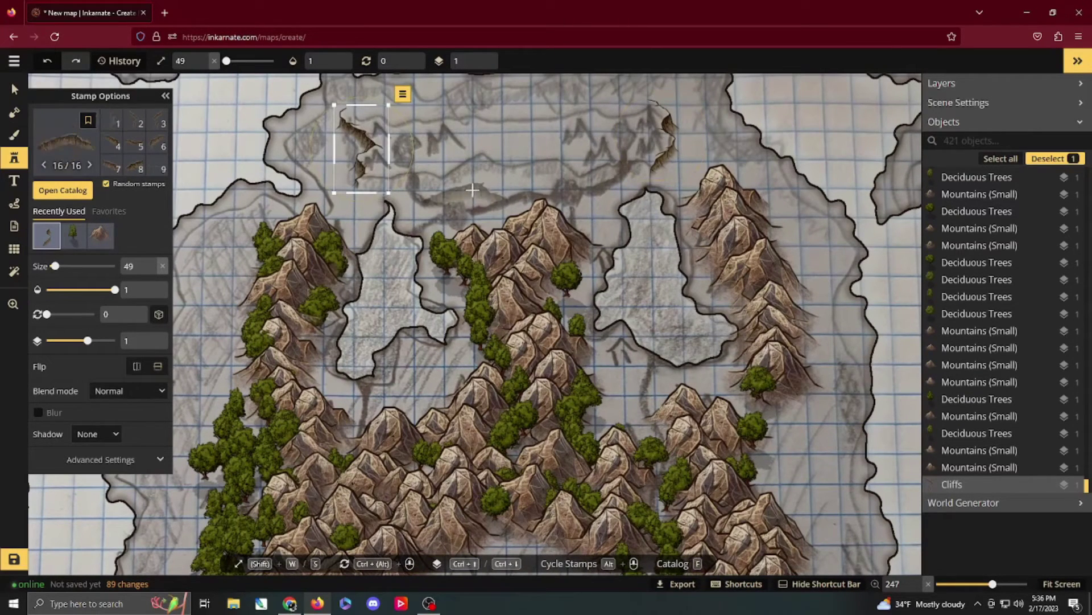
Place size 37 cliffs on the plateau's southwestern edge and northwestern corner, rotating the corner piece to 345.
click(404, 175)
key(s)
click(392, 175)
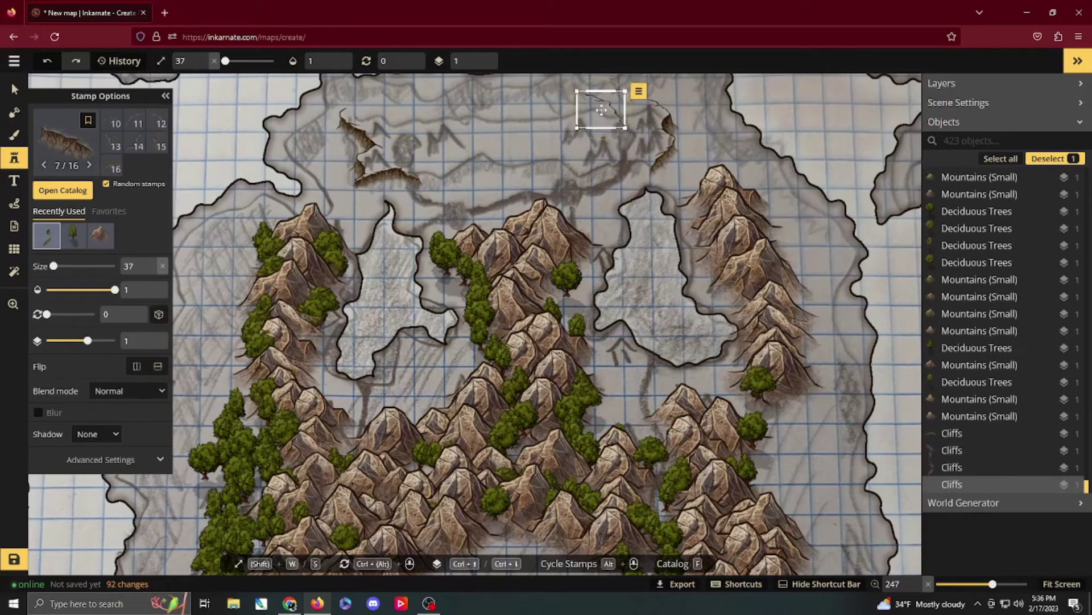
scroll(440, 122, down, 2)
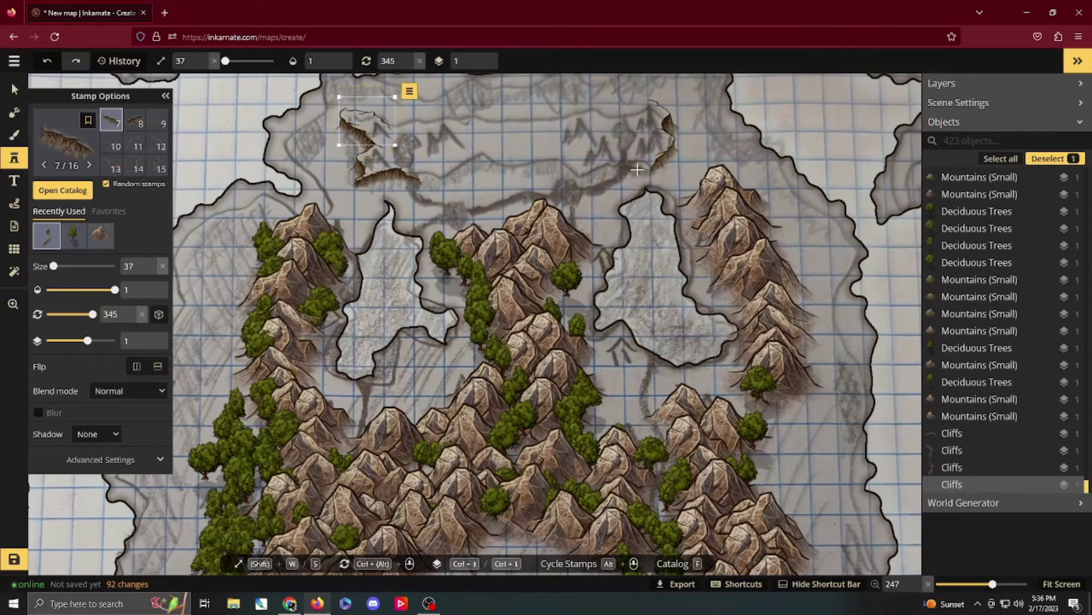
Extend the cliffs along the plateau's southern edge and across its northern rim, using rotations of 300 and 330.
click(637, 168)
click(618, 103)
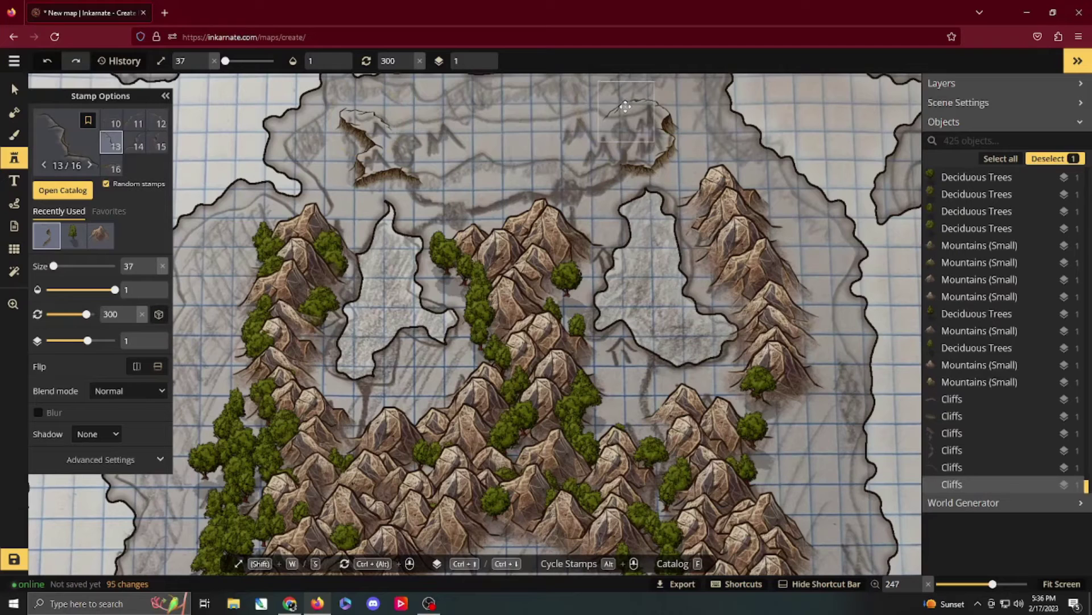
click(625, 106)
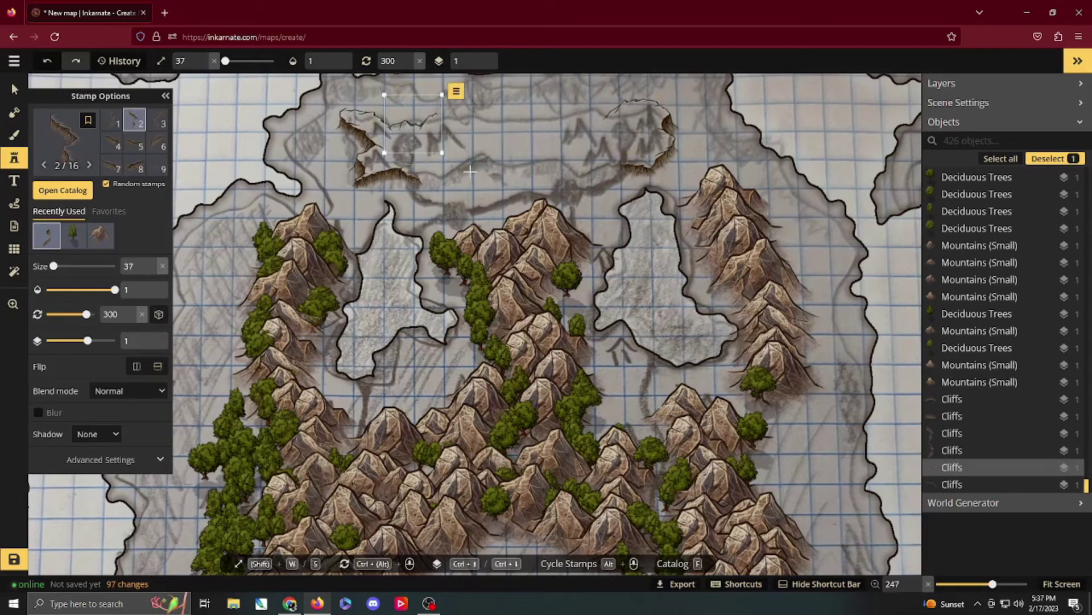
click(445, 198)
click(590, 185)
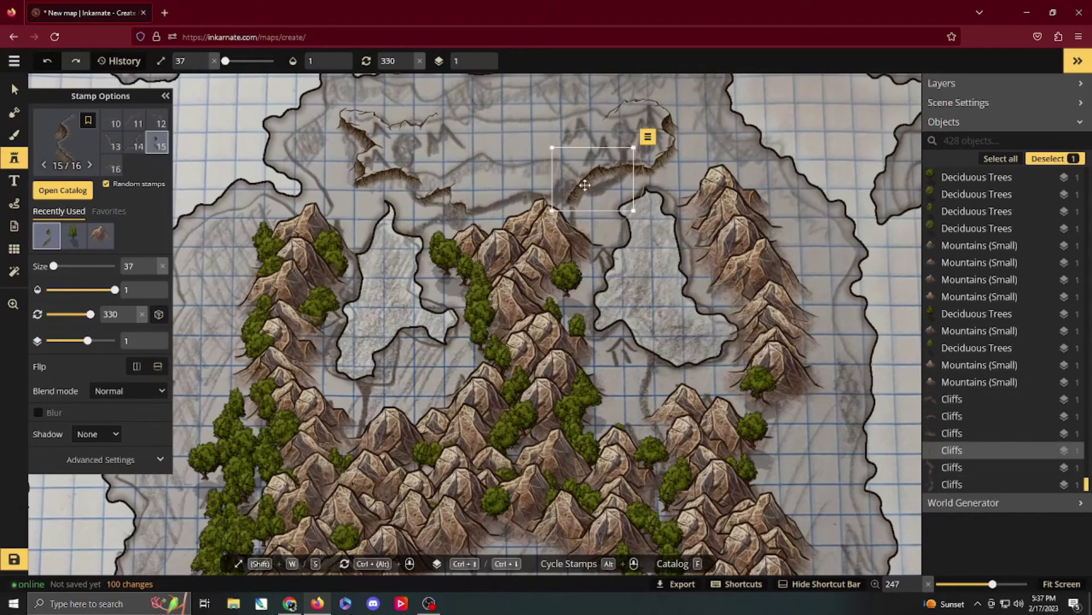
Add a cliff rotated to 330 on the plateau's southern edge and undo the trial cliffs in its interior.
click(508, 150)
key(ctrl+z)
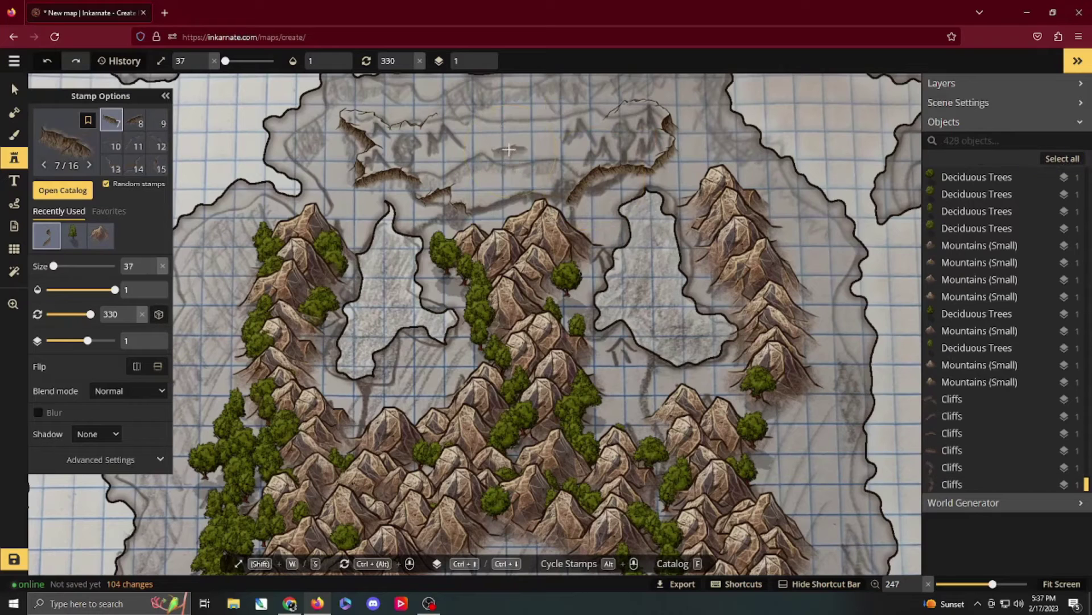
click(486, 211)
click(514, 150)
key(ctrl+z)
Extend the cliffs across the plateau's northern rim and fill the gap in its southern edge, enlarging the stamps to 41.
click(458, 118)
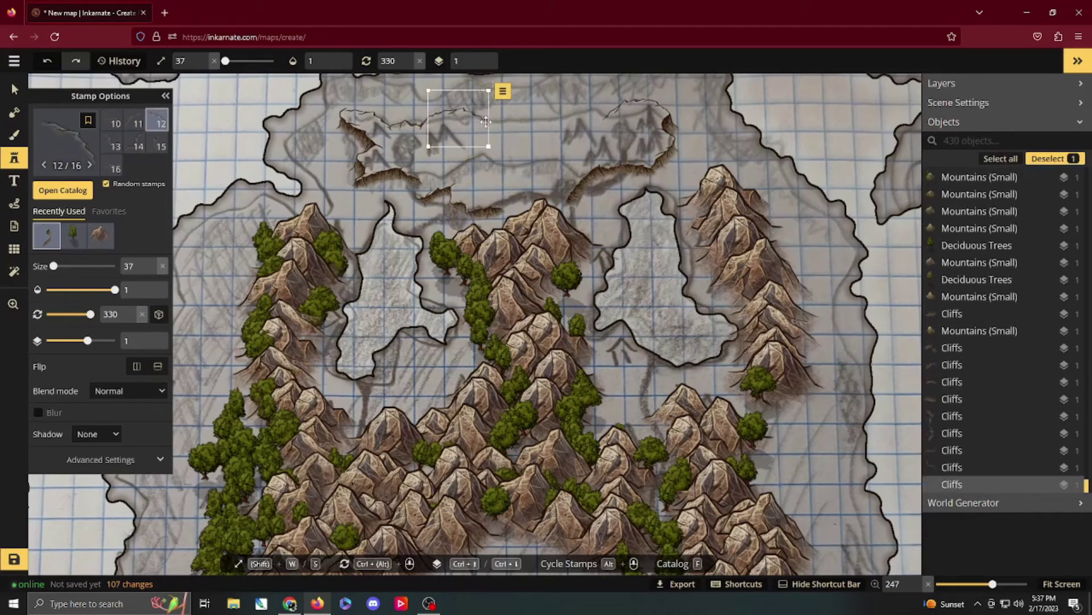
scroll(526, 129, down, 3)
click(536, 157)
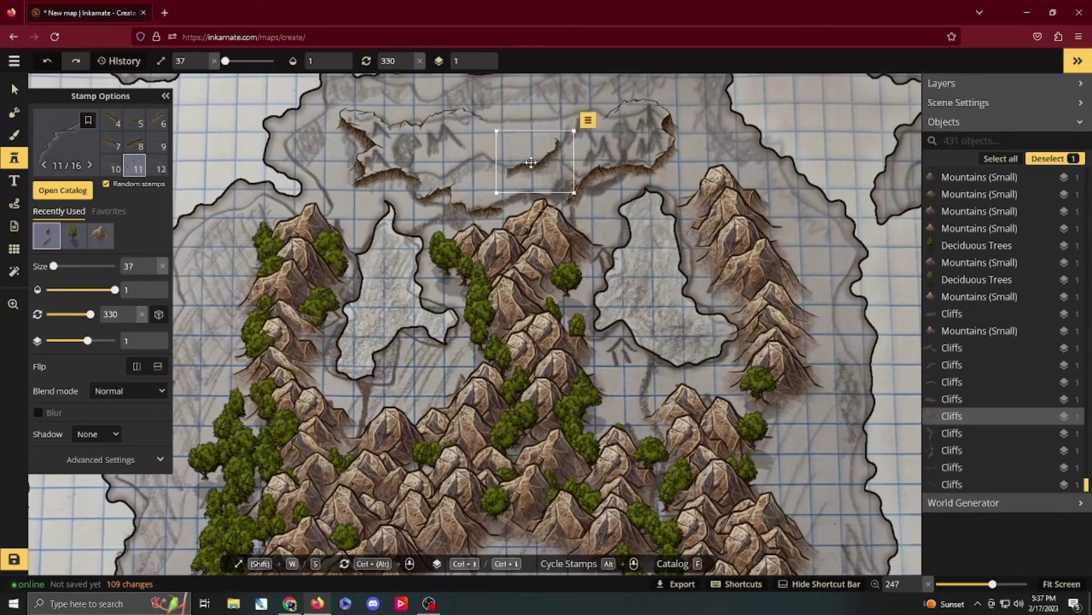
scroll(535, 159, up, 2)
drag(533, 160, 532, 214)
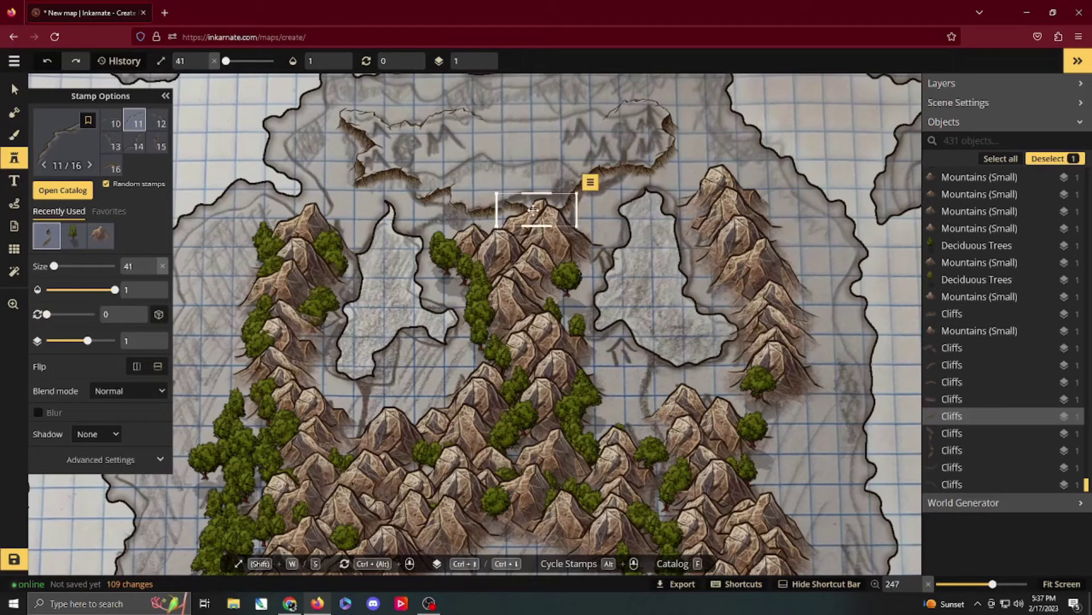
click(528, 134)
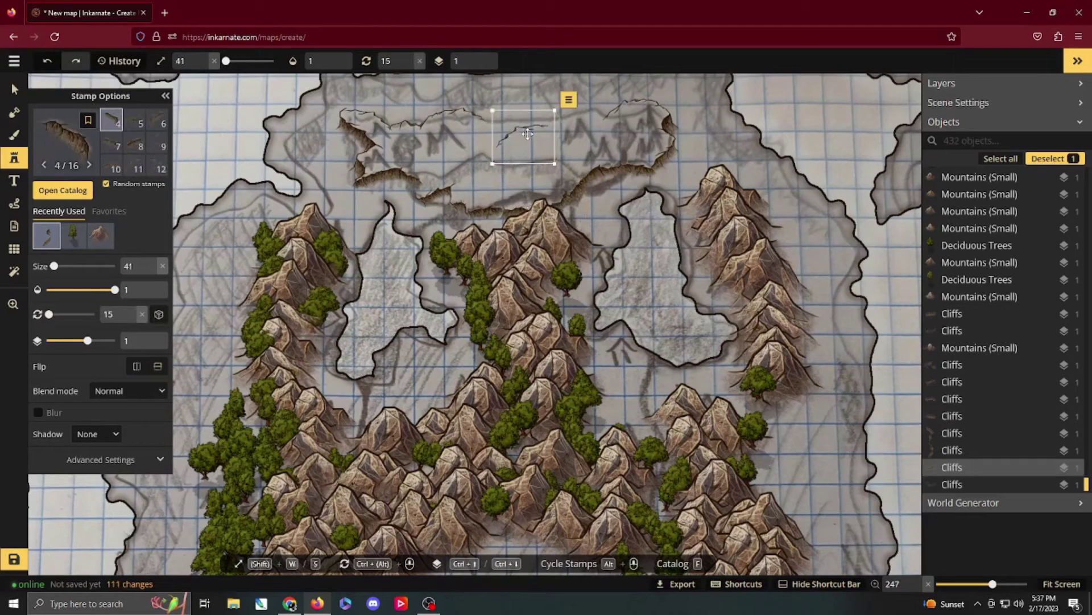
click(586, 113)
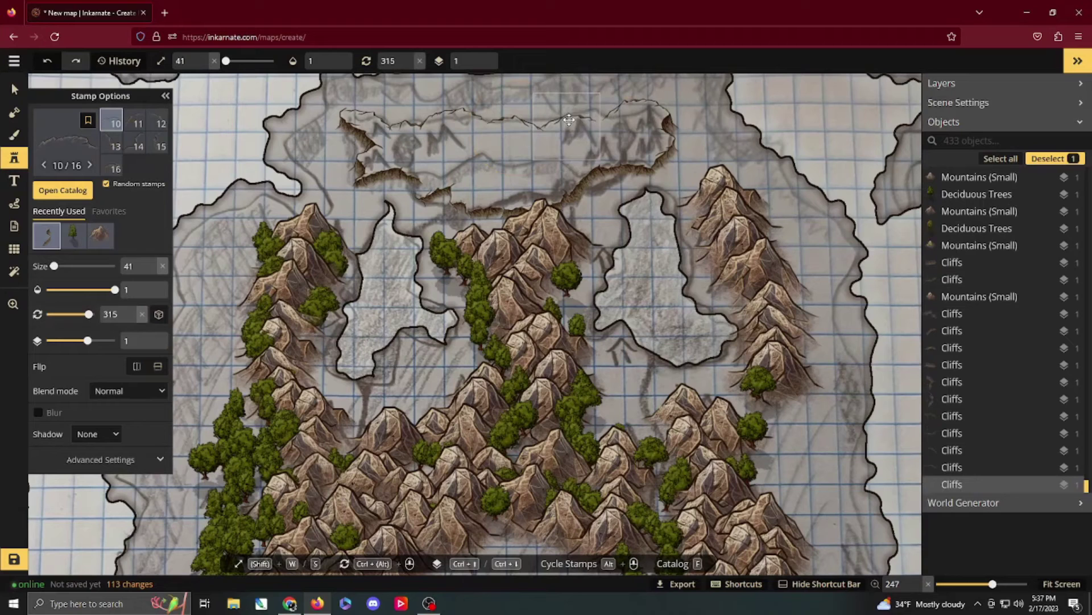
Select the Mountains (Small) stamps, reduce their size, and place small mountains on the western half of the northern plateau.
click(100, 236)
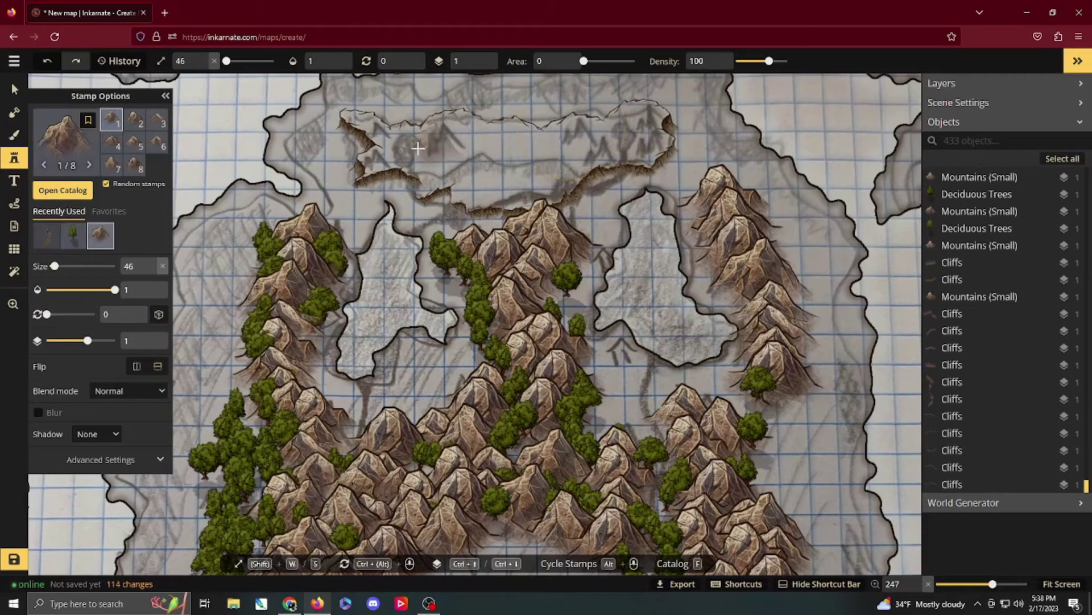
key(s)
key(s)
key(s)
click(380, 130)
click(377, 153)
click(374, 159)
click(437, 151)
click(445, 139)
Place small mountains on the plateau's eastern half, reducing the stamp size to 25 for the easternmost peaks.
click(579, 124)
click(598, 140)
click(586, 151)
key(s)
click(646, 120)
click(647, 135)
click(643, 147)
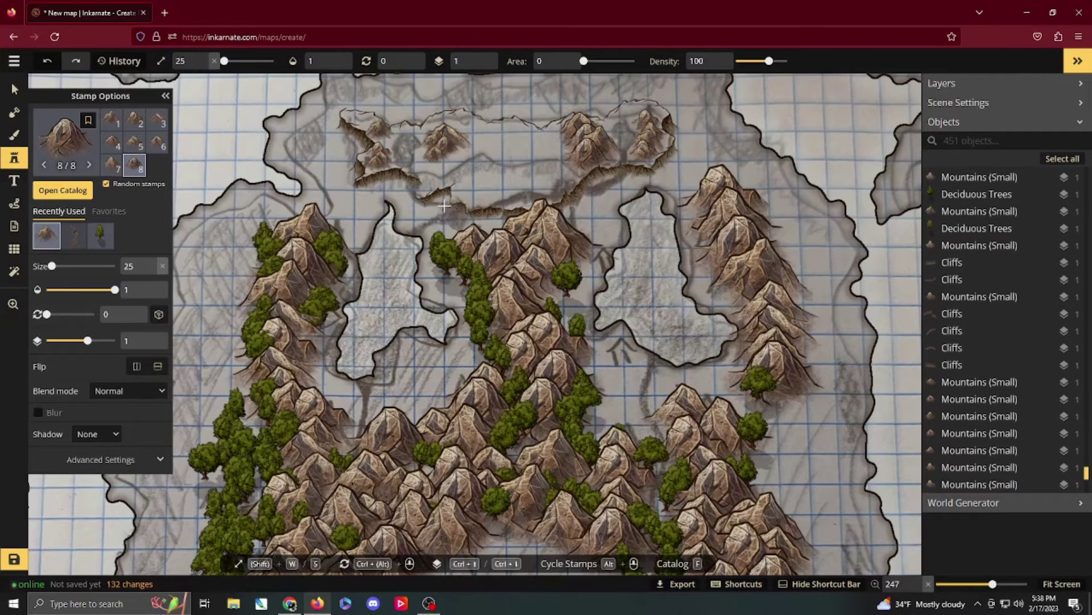
Reposition the cliff pieces along the plateau's southern edge so they join into a continuous line.
key(v)
click(433, 181)
click(560, 200)
click(490, 213)
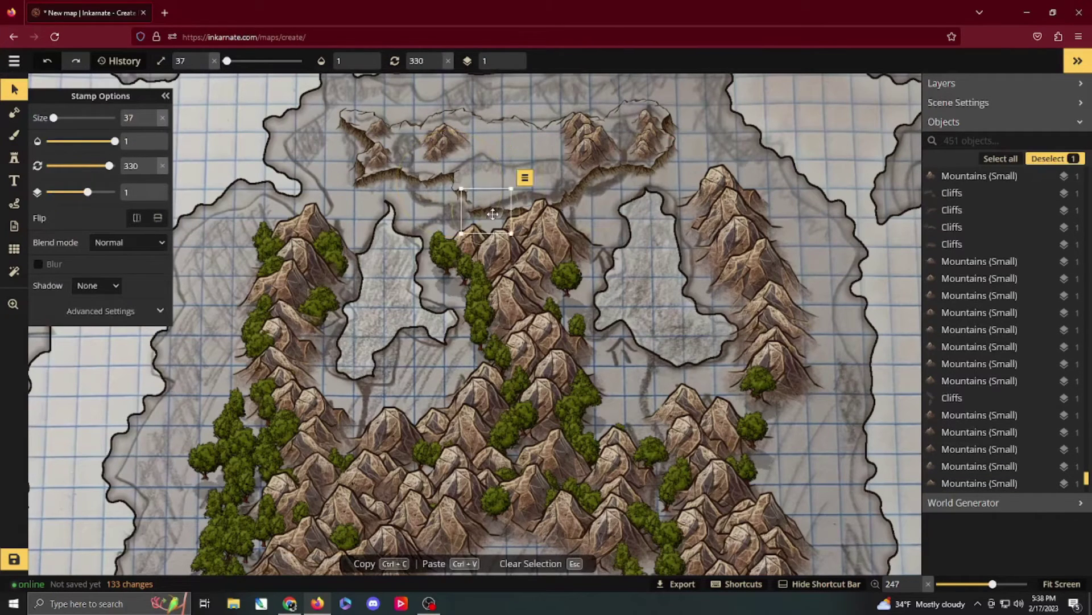
drag(491, 213, 517, 204)
click(595, 173)
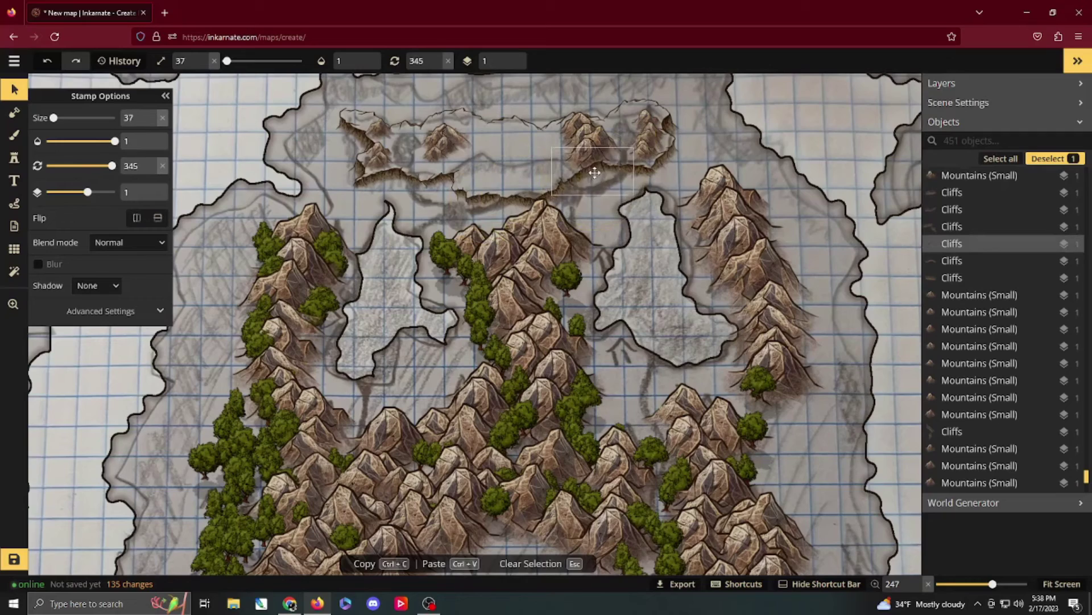
Stamp a range of small mountains at size 41 down the elongated western island.
drag(558, 273, 539, 137)
scroll(512, 245, down, 3)
drag(441, 290, 455, 356)
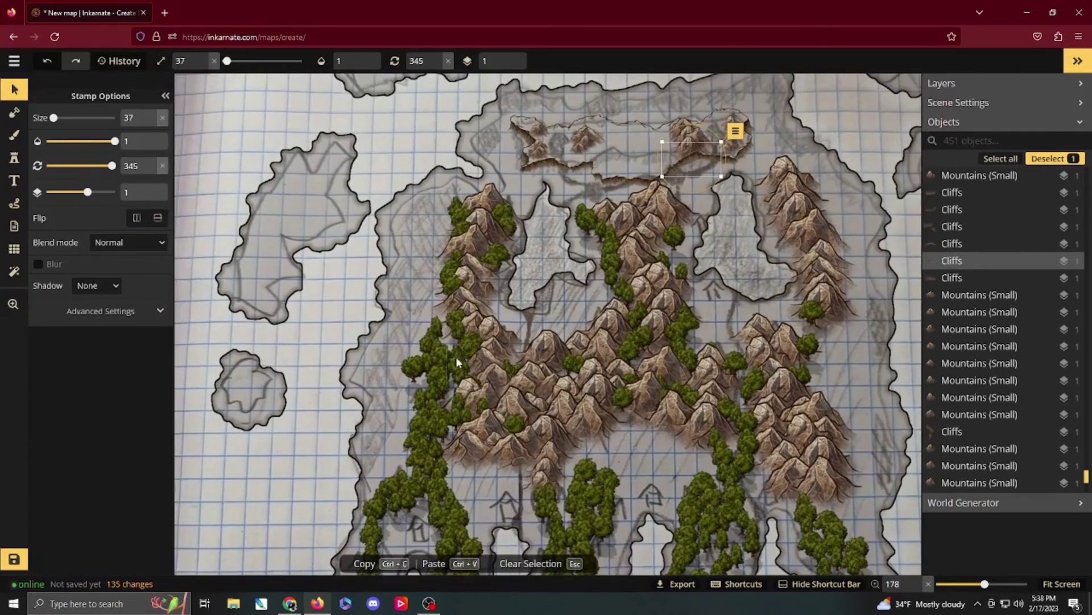
click(14, 158)
click(46, 236)
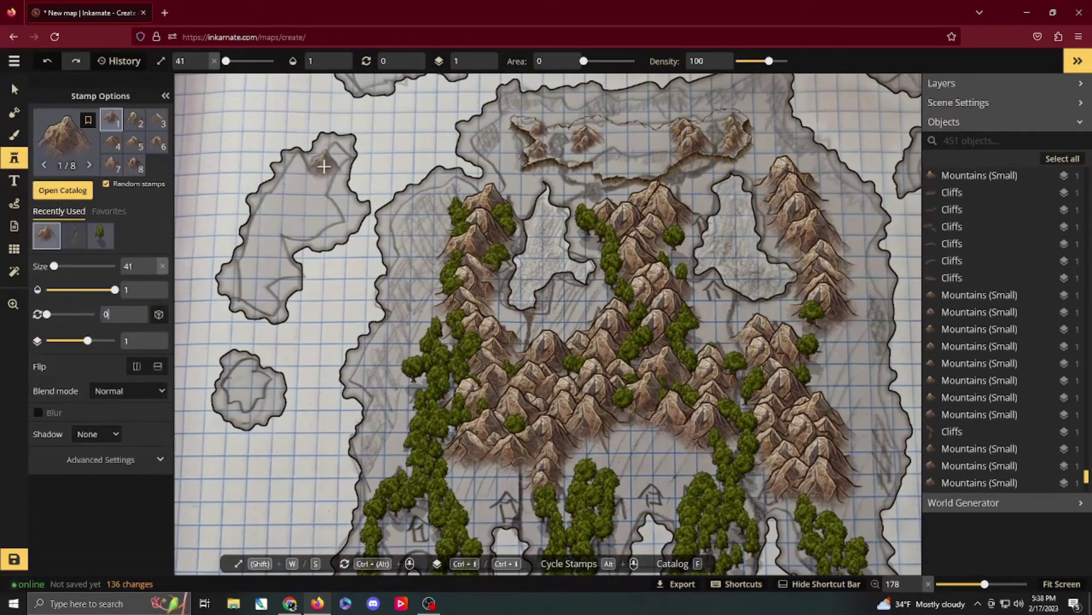
click(324, 166)
click(310, 192)
click(282, 230)
click(264, 263)
click(308, 198)
Place size 73 mountains on the northwestern and northeastern islands.
drag(387, 170, 309, 303)
click(296, 191)
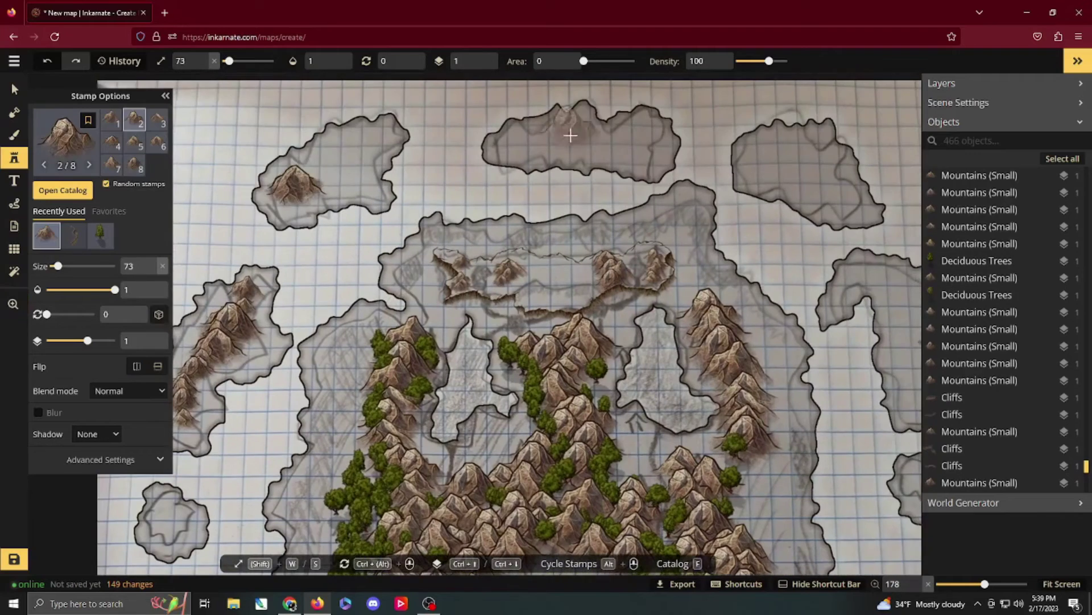
click(821, 188)
click(772, 161)
Search the stamp catalog for "vol" and choose the volcano set.
drag(723, 250, 513, 146)
click(63, 190)
double_click(229, 105)
text(vol)
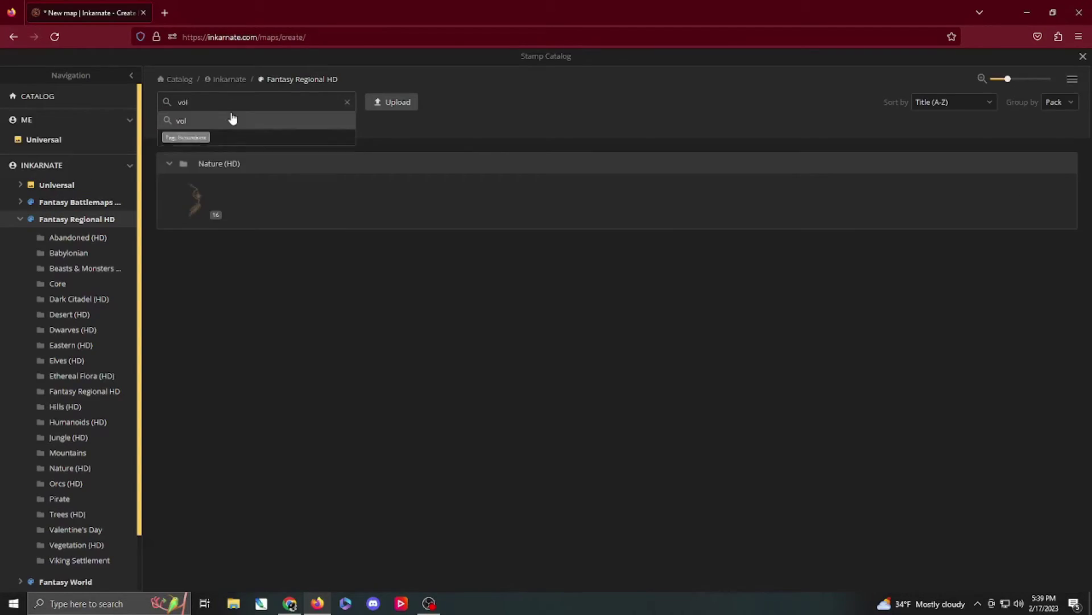
click(185, 137)
click(192, 198)
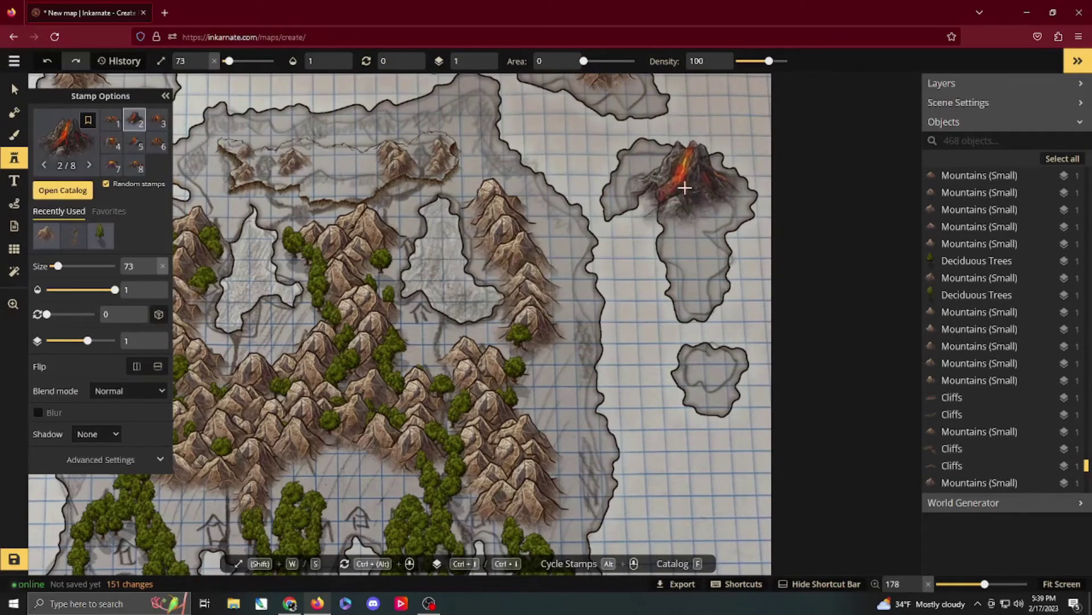
Reduce the volcano stamp's size and place one volcano on the upper part of the eastern island.
key(s)
key(s)
key(s)
key(s)
key(s)
click(702, 187)
Search the stamp catalog for "black" and for "mountain", and choose the Dark Mountains set.
click(63, 190)
double_click(215, 104)
text(black)
key(Return)
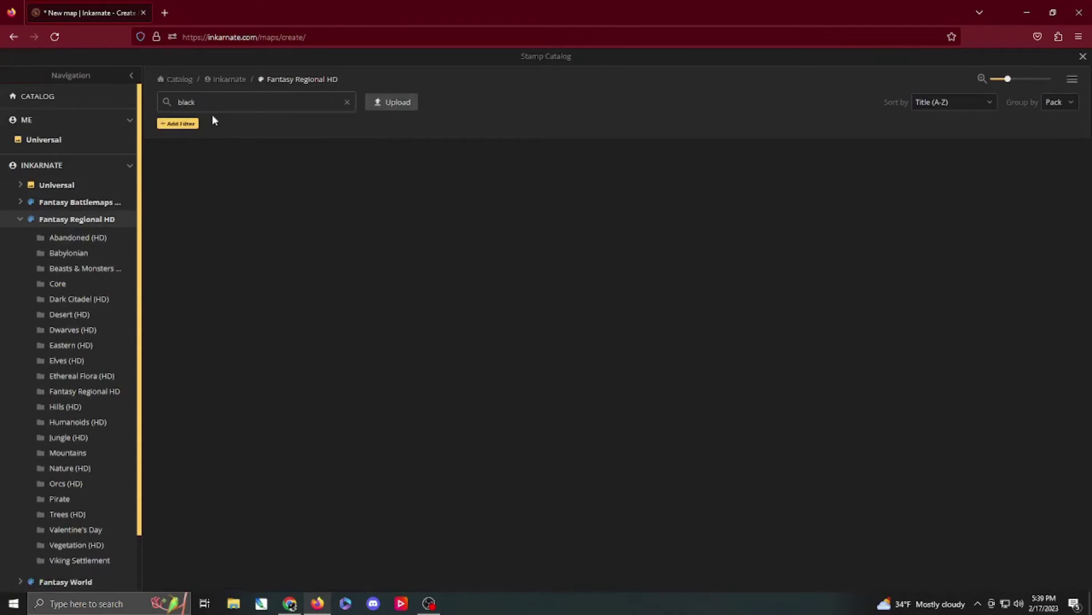
double_click(217, 105)
text(mountain)
key(Return)
click(582, 288)
Reduce the dark mountains to size 16 and cover the eastern island around the volcano with them.
scroll(658, 152, up, 2)
key(s)
key(s)
key(s)
key(s)
key(s)
click(661, 154)
click(652, 181)
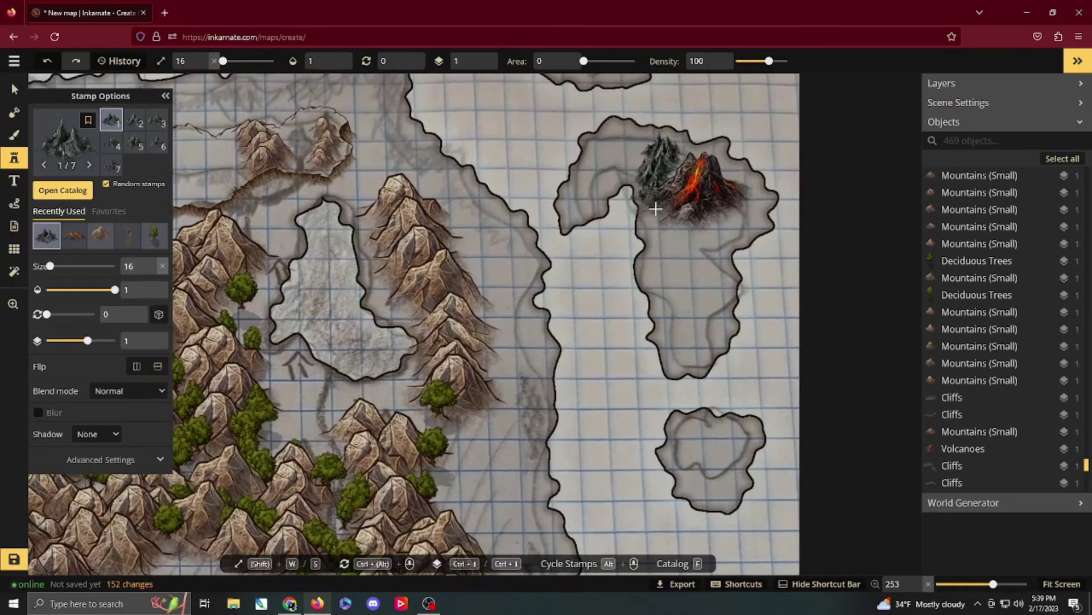
mouse_move(655, 209)
mouse_down()
mouse_move(710, 221)
mouse_move(708, 156)
mouse_move(630, 143)
mouse_move(586, 194)
mouse_move(661, 241)
mouse_move(688, 347)
mouse_move(694, 264)
mouse_move(747, 191)
mouse_up()
Fill the small island south of the volcanic island with dark mountains, enlarging the stamps to 35.
drag(706, 450, 659, 323)
mouse_move(646, 302)
mouse_down()
mouse_move(652, 336)
mouse_move(691, 312)
mouse_up()
key(w)
key(w)
key(w)
click(663, 310)
click(680, 313)
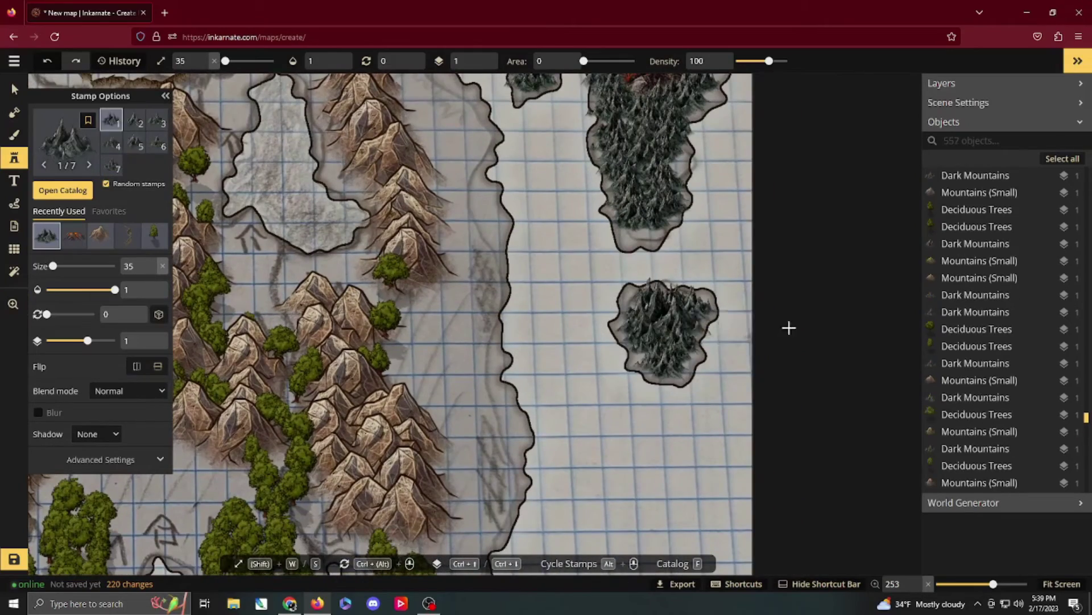
click(671, 336)
Choose the Human Town 1 stamp from the catalog's Core set and reduce its size to 11.
scroll(671, 336, down, 3)
drag(432, 190, 541, 326)
drag(462, 372, 468, 197)
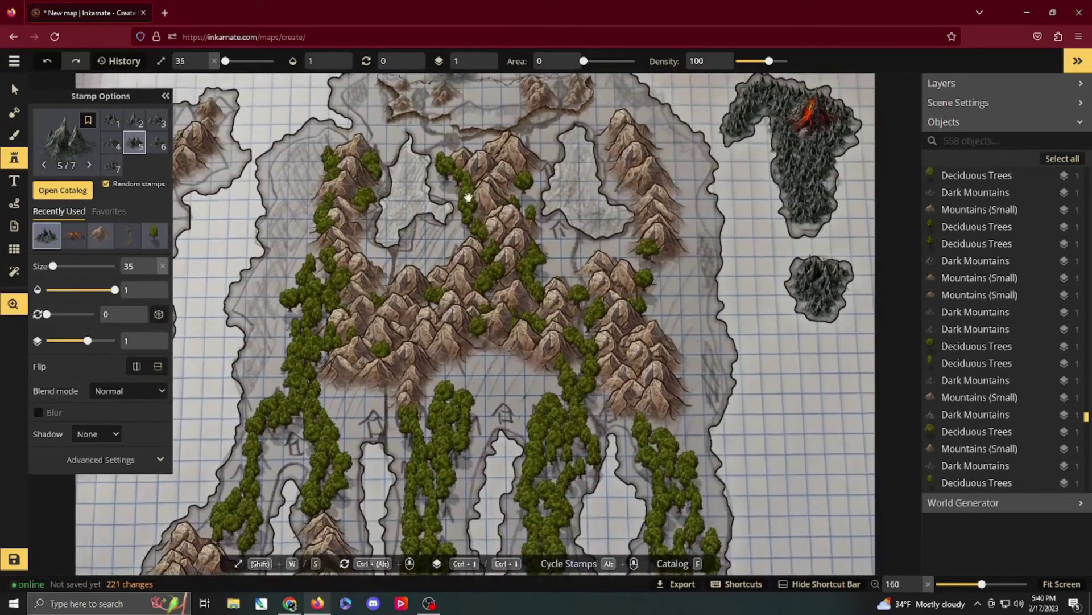
key(f)
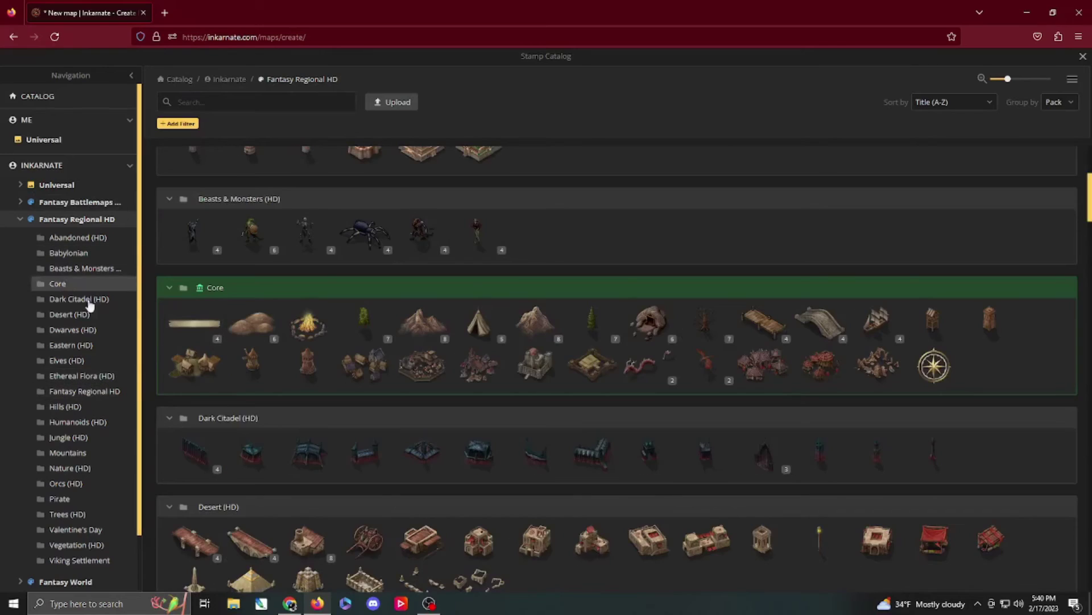
click(366, 359)
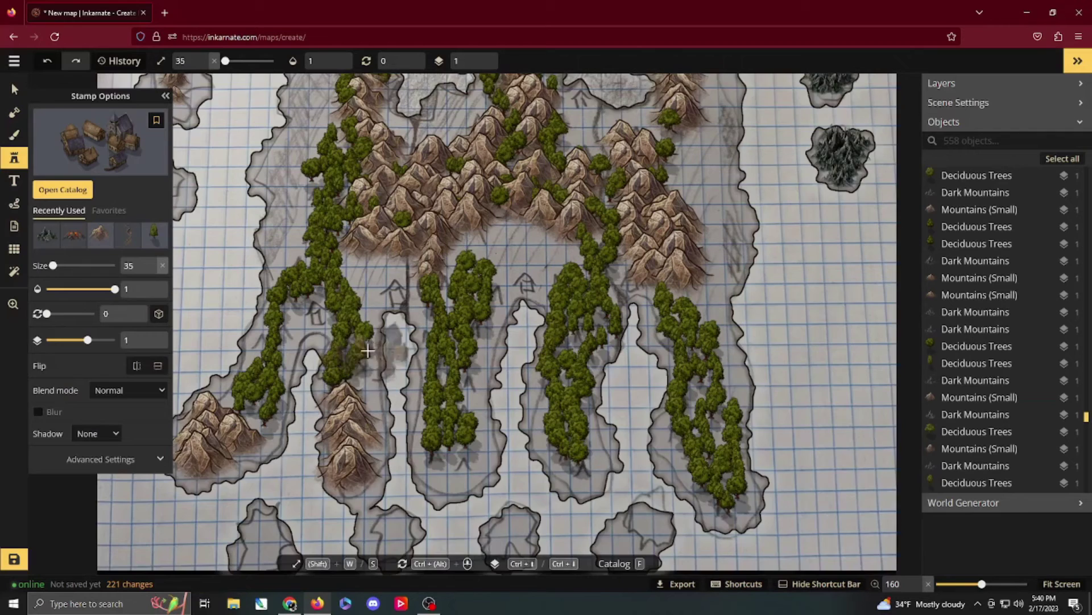
key(s)
scroll(373, 356, up, 1)
Place size 11 human towns on the four house symbols above the southern inlets and beside the eastern lake.
click(302, 334)
click(396, 291)
click(552, 283)
click(678, 283)
drag(622, 197, 592, 396)
click(585, 266)
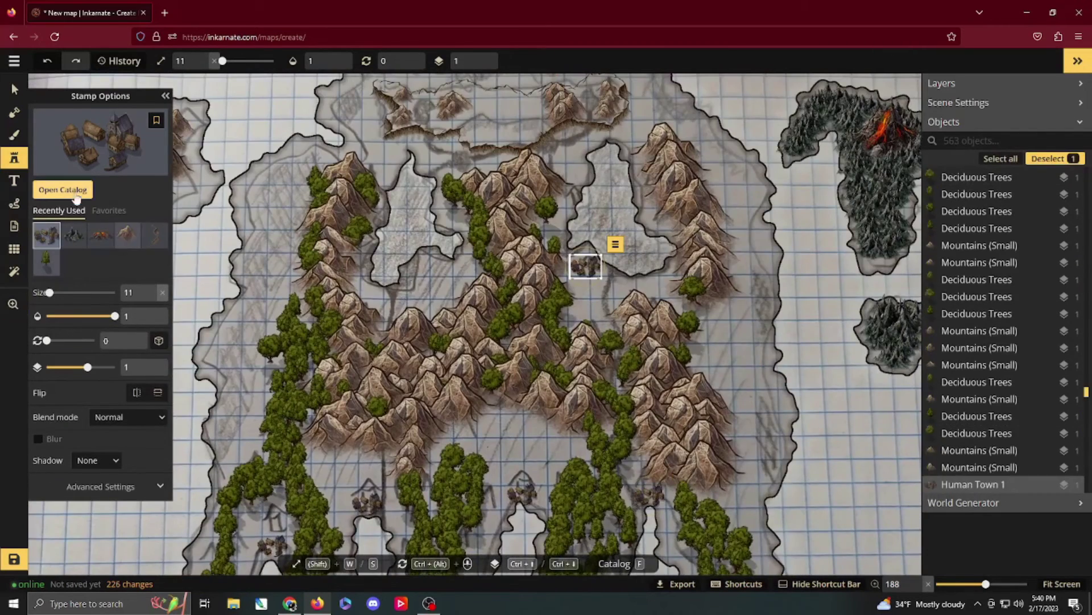
Choose the City stamp from the catalog and place size 11 cities on the northern plateau and near the western lake.
click(77, 198)
click(475, 375)
drag(487, 127, 478, 222)
click(501, 202)
drag(467, 353, 497, 171)
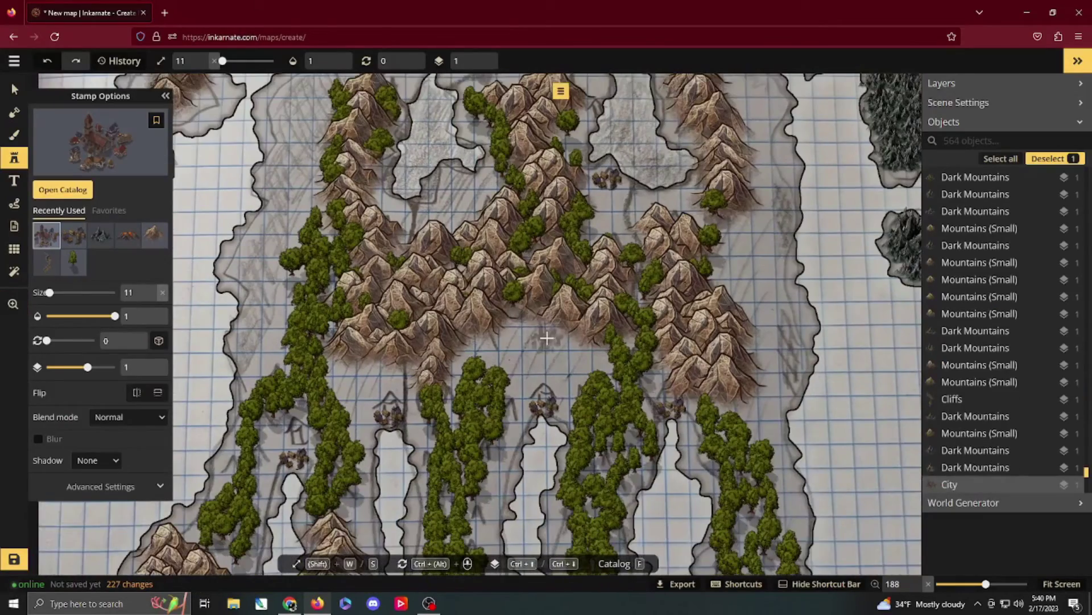
click(448, 176)
Place human towns at a central southern peninsula's tip, on the western island and on the northeastern island.
drag(636, 364, 603, 239)
click(75, 235)
drag(356, 501, 428, 367)
click(489, 381)
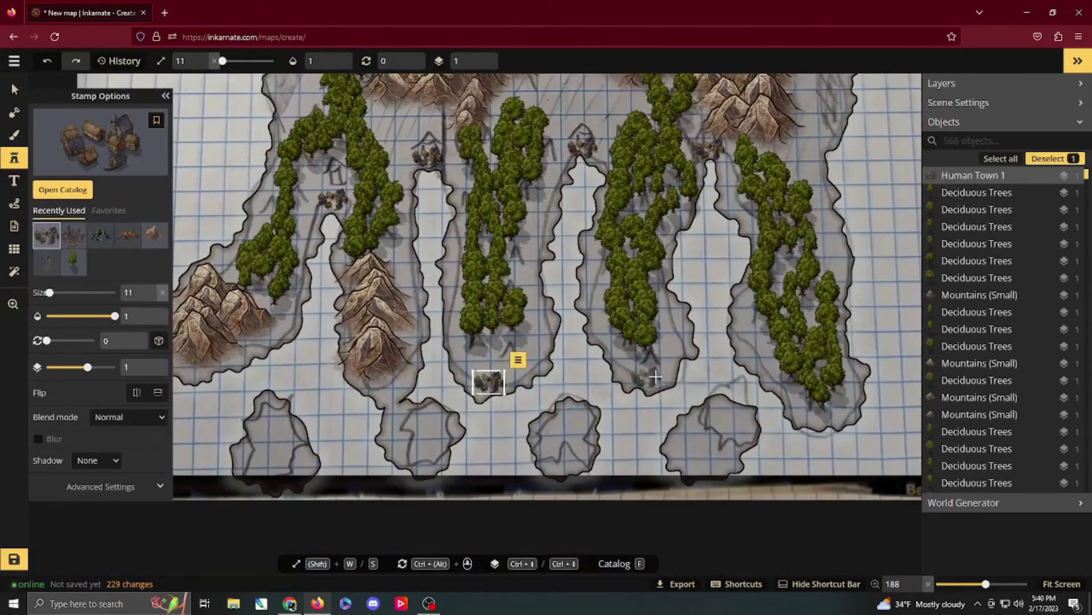
drag(364, 103, 514, 557)
click(403, 300)
drag(734, 191, 392, 335)
click(615, 265)
drag(348, 526, 470, 297)
scroll(470, 297, down, 2)
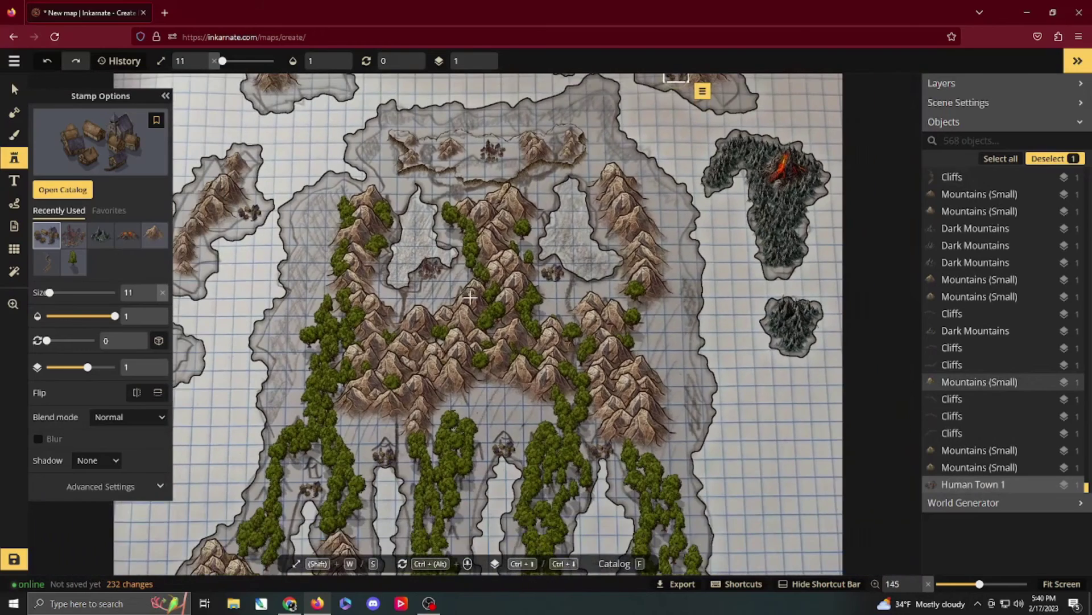
Switch the mask tool to Subtract for trimming land around the southern peninsulas and islets.
scroll(470, 297, down, 1)
click(14, 112)
drag(369, 508, 416, 283)
key(d)
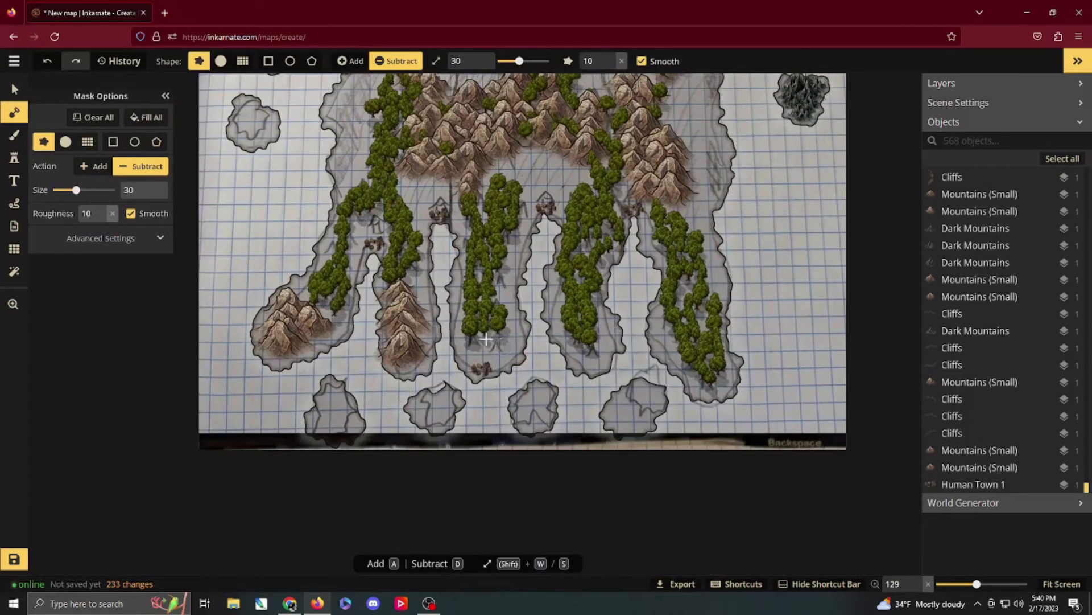
Fill the gaps in the forest on the central southern peninsula with size 52 deciduous trees.
click(14, 158)
click(75, 261)
click(485, 327)
right_click(485, 336)
click(479, 311)
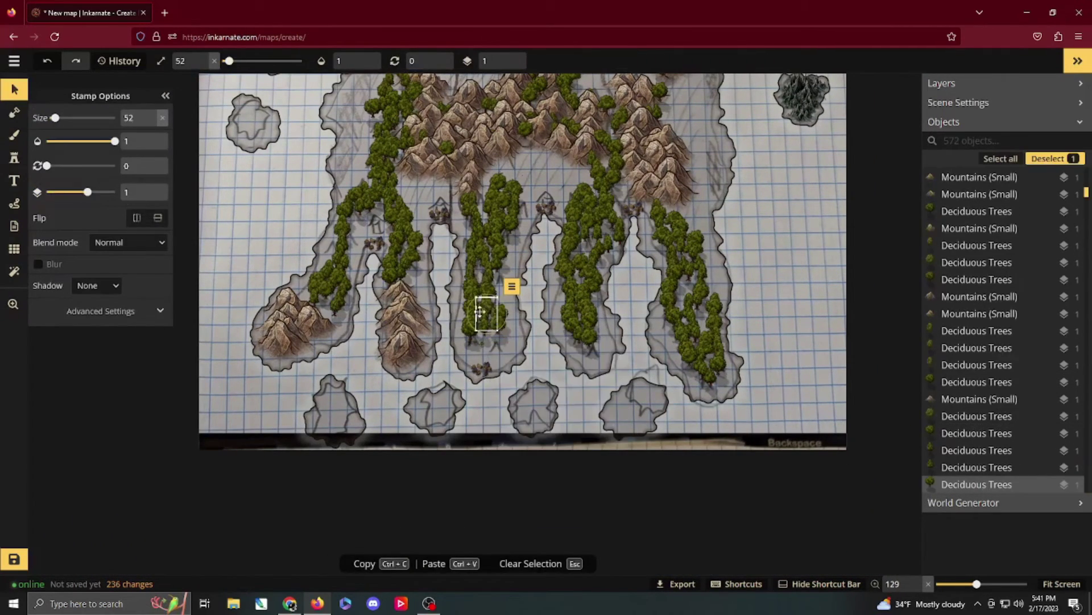
click(15, 157)
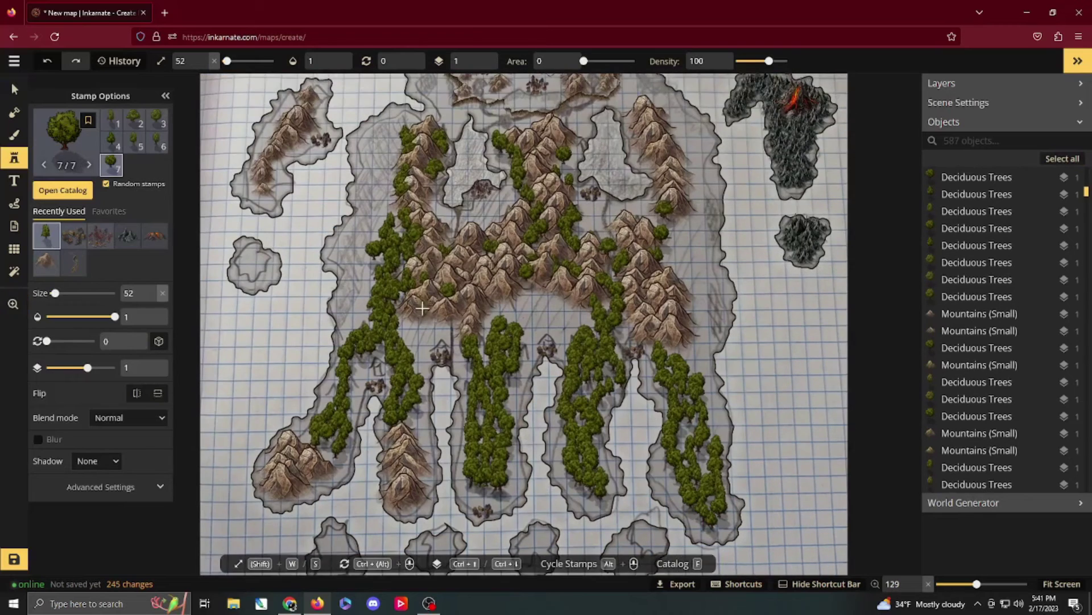
Place size 52 deciduous trees around the mountains on the western island.
drag(423, 188, 402, 316)
click(265, 235)
click(242, 269)
click(281, 268)
click(252, 299)
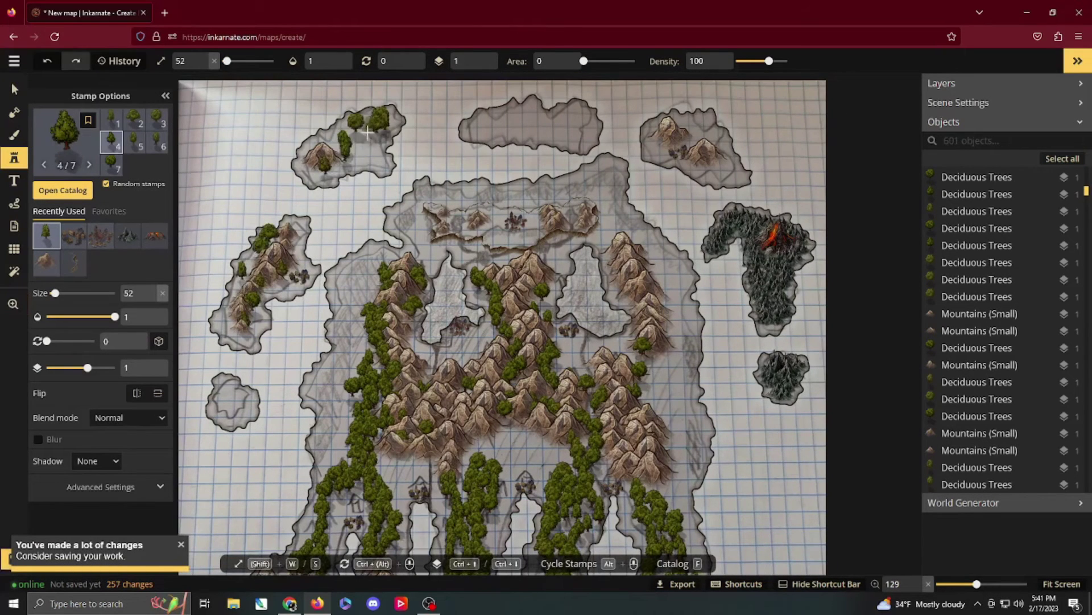
Search the stamp catalog for "tree", choose Dead Tree 2, and place size 38 dead trees around the dark eastern islands.
text(ftree)
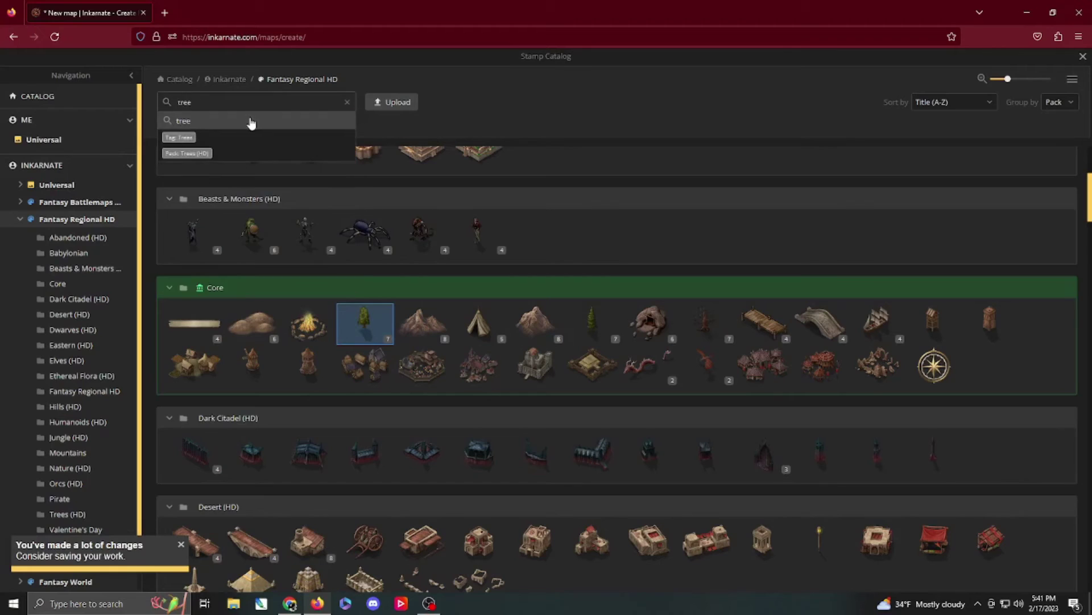
click(243, 136)
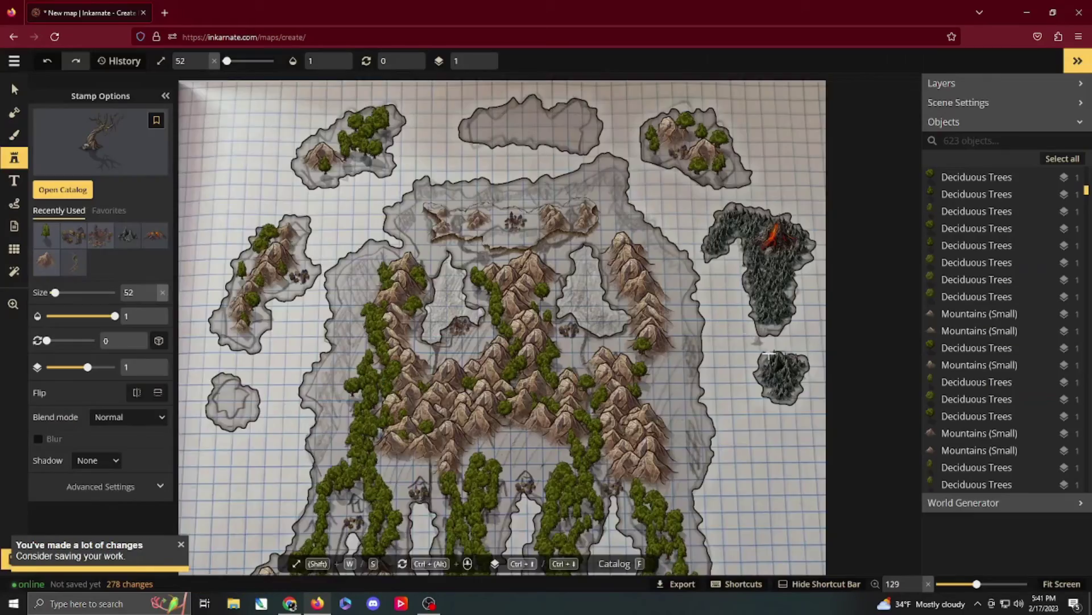
scroll(734, 279, up, 3)
click(776, 312)
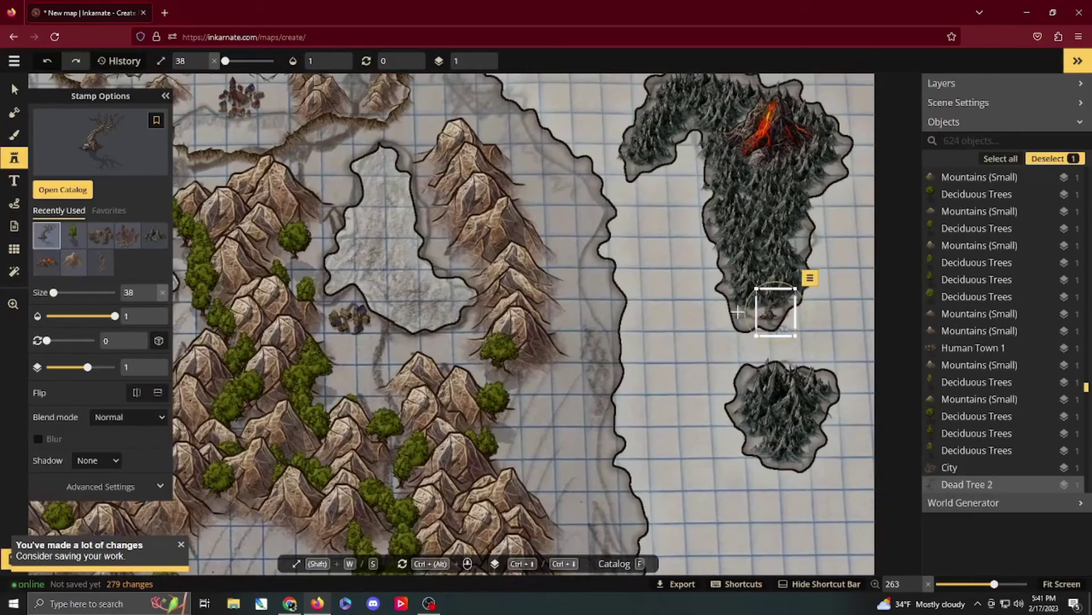
click(738, 315)
click(758, 378)
click(810, 447)
click(821, 431)
click(809, 245)
Set the brush to the background layer, choose a texture from the catalog, and apply it over the whole map.
drag(462, 233, 628, 246)
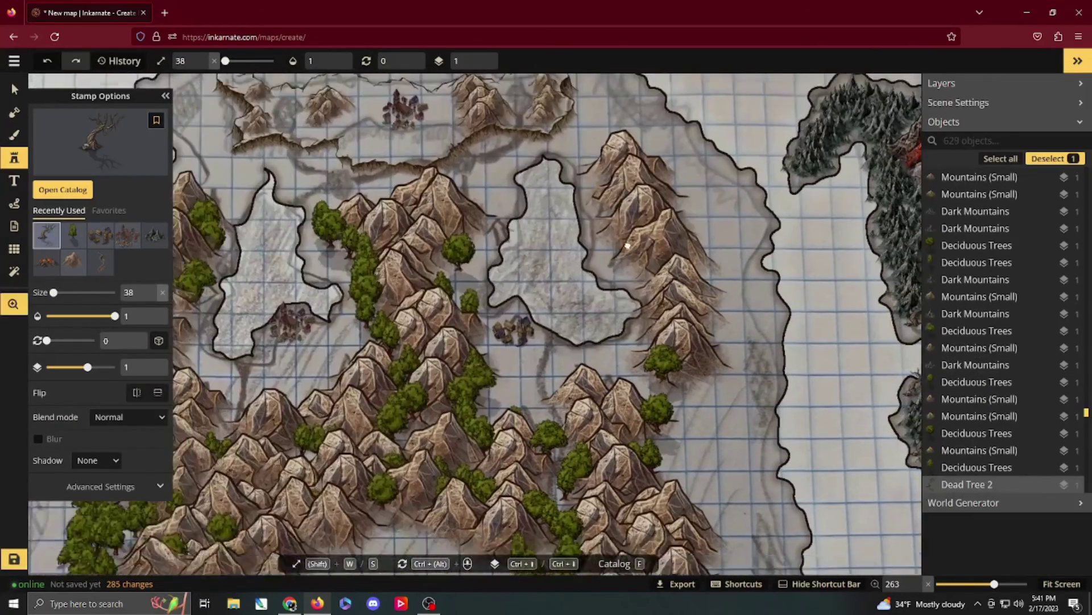
scroll(628, 246, down, 3)
drag(495, 341, 504, 183)
scroll(505, 183, down, 3)
drag(202, 238, 153, 296)
click(14, 136)
click(152, 294)
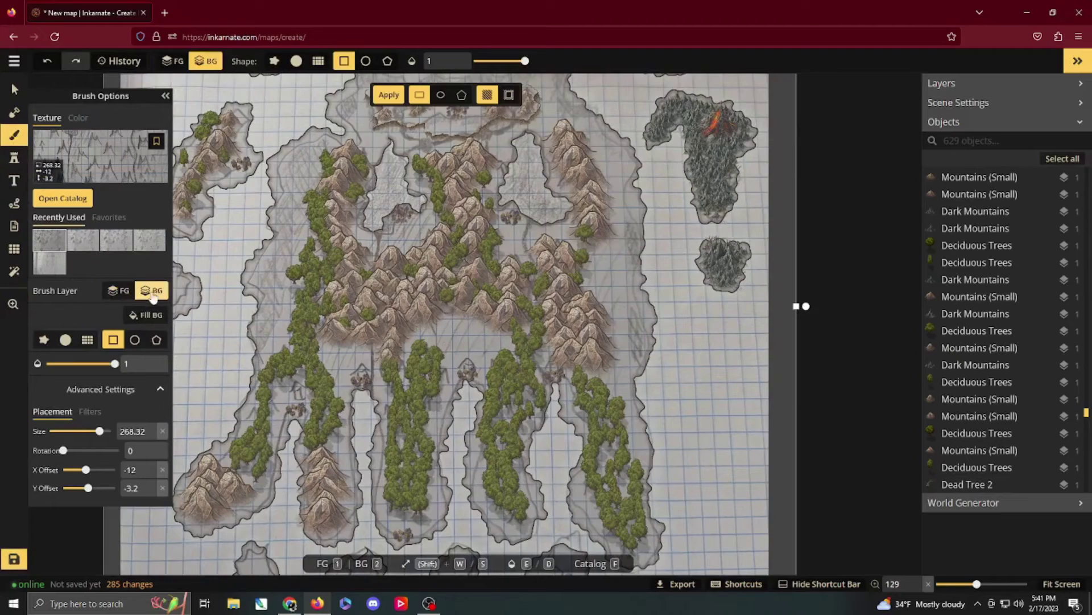
click(63, 198)
click(363, 415)
scroll(366, 317, down, 3)
click(358, 552)
Choose the dark blue water texture and apply it across the entire map background.
click(63, 198)
click(260, 415)
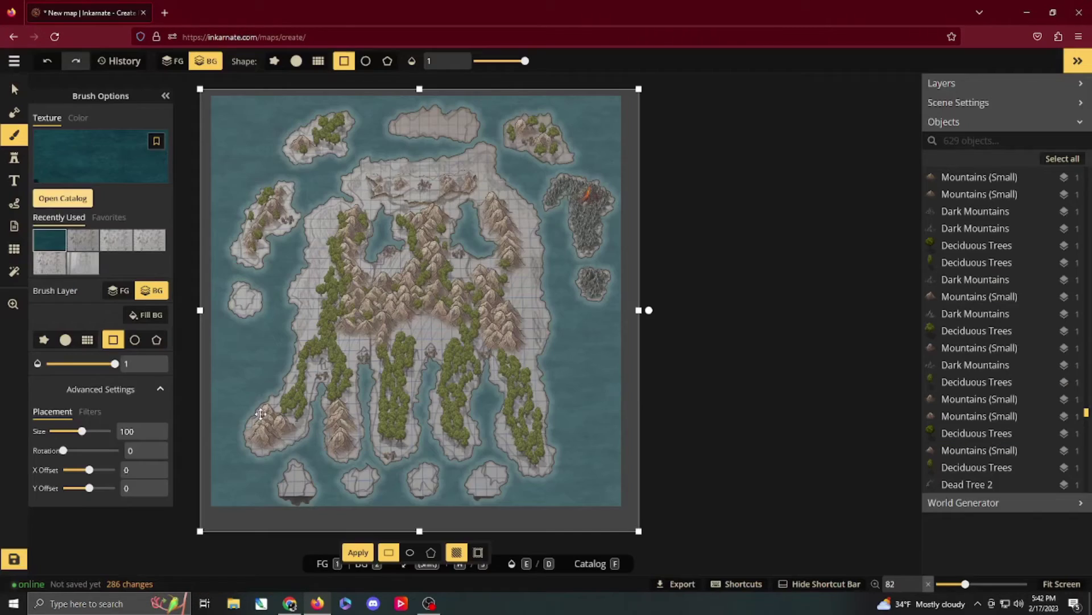
click(358, 552)
drag(384, 329, 484, 313)
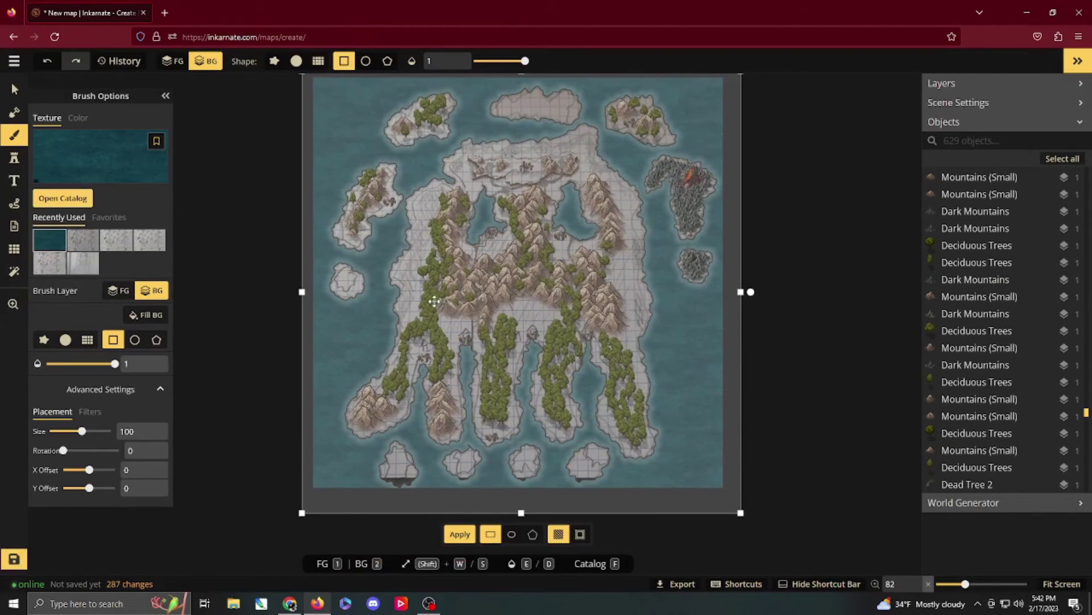
Try applying the green grass texture to the foreground across the whole map.
click(62, 198)
click(363, 507)
click(463, 538)
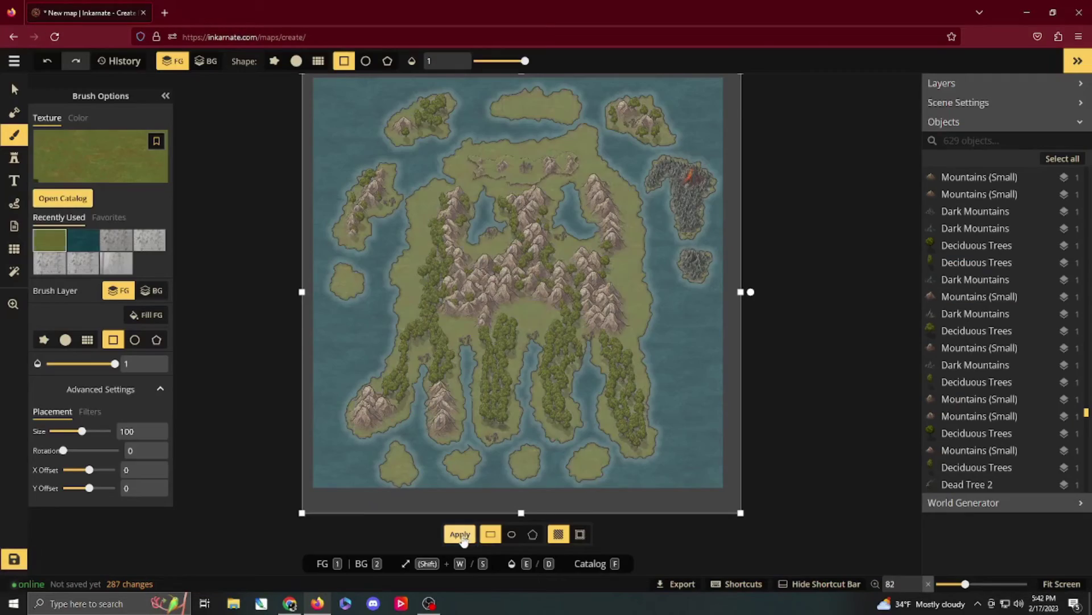
key(Escape)
Carve narrow rivers and ponds with a size 8 subtract mask through the central mountains and the northern cliff plateau.
scroll(385, 214, up, 5)
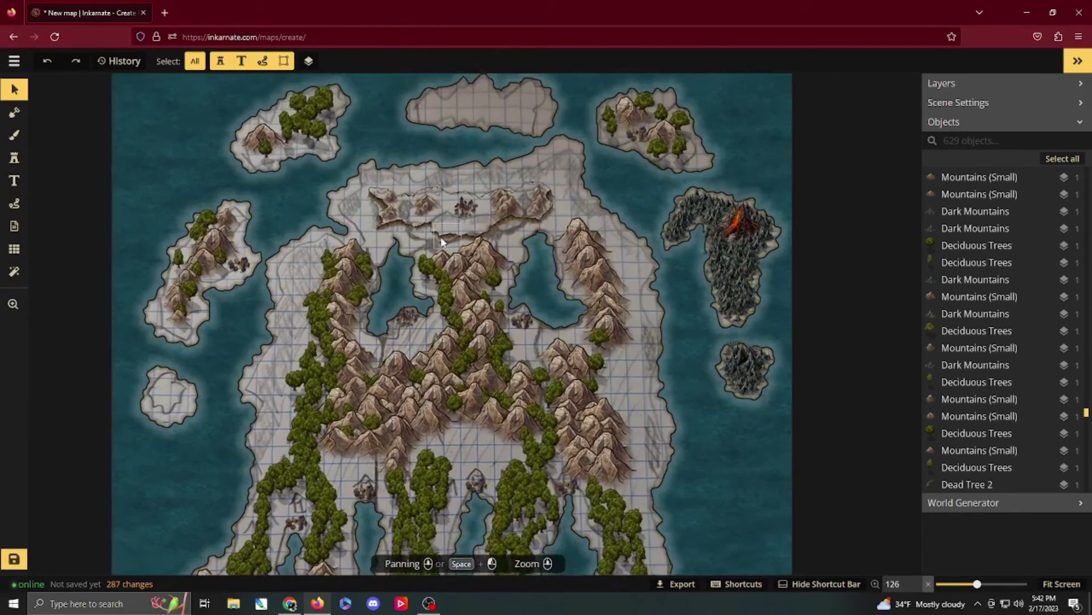
scroll(442, 242, up, 2)
click(14, 112)
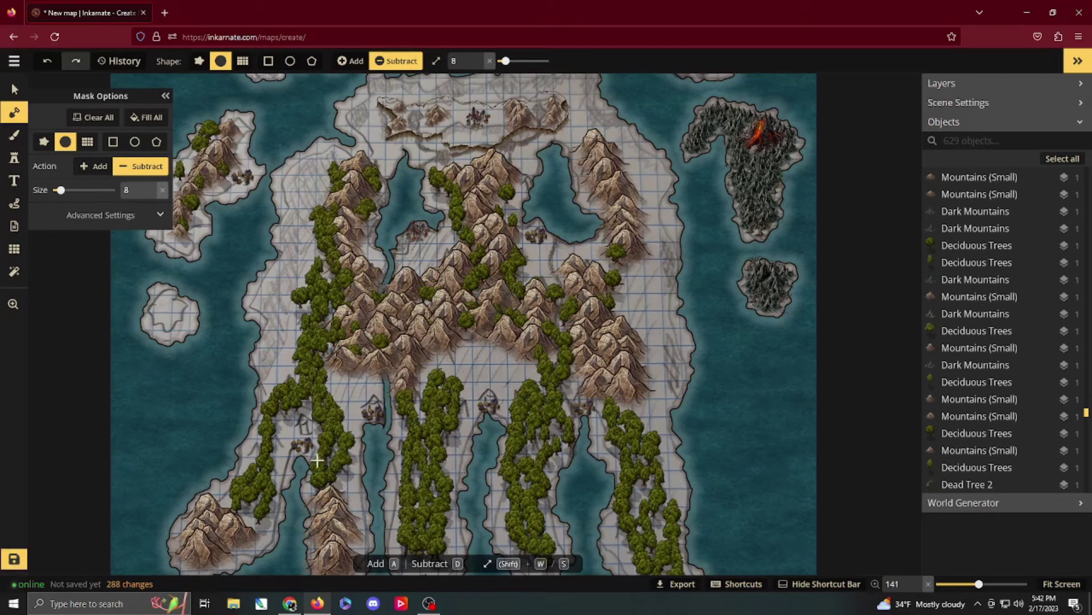
drag(568, 299, 614, 454)
drag(464, 268, 459, 273)
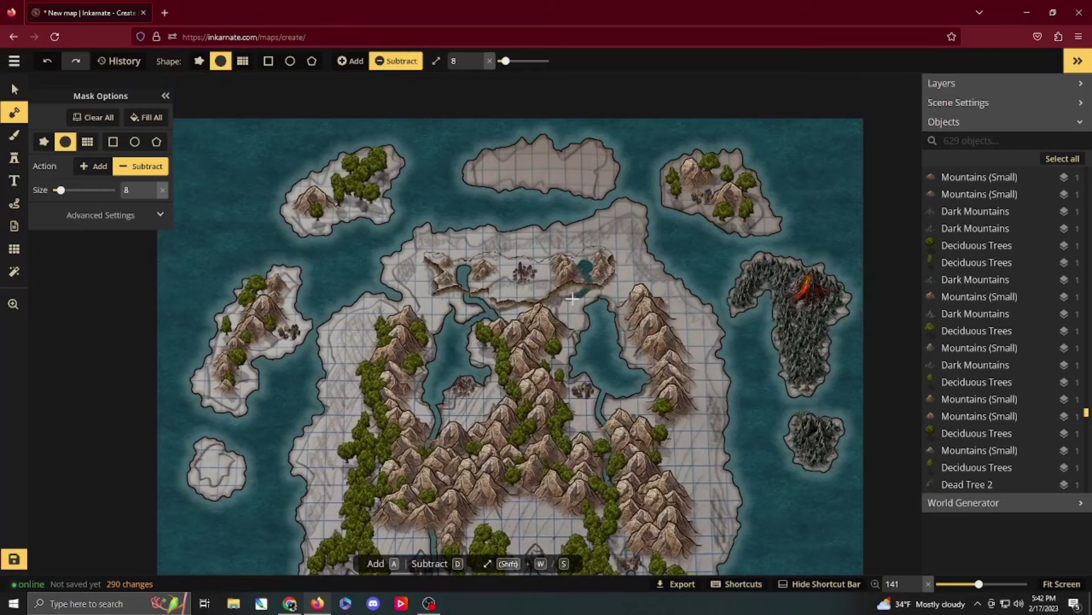
key(Escape)
click(544, 324)
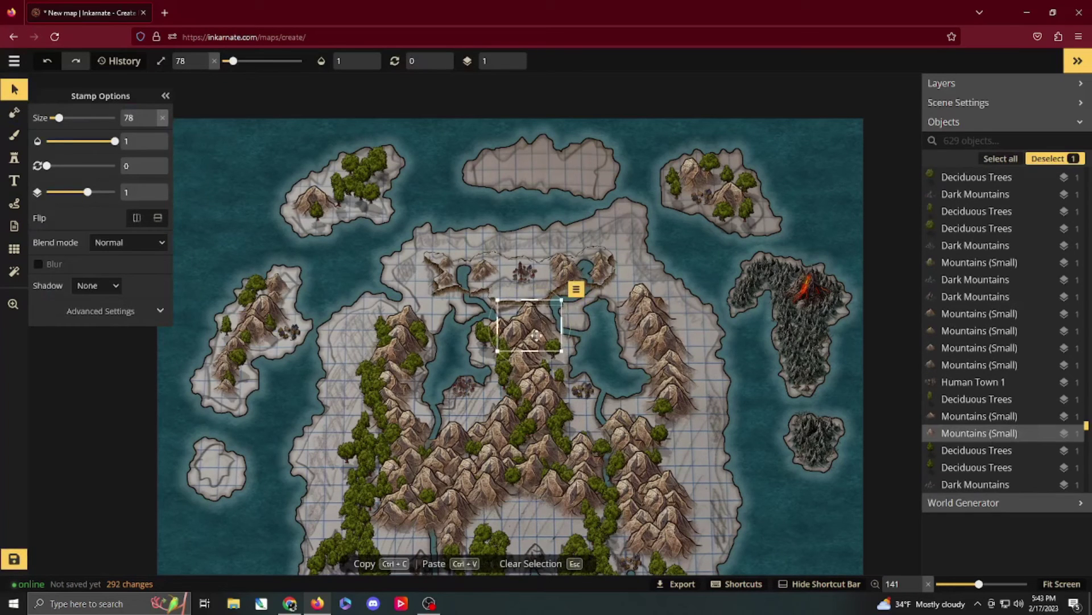
Search the whole stamp catalog for "waterfall" without the tree filter and choose the Waterfalls stamp.
click(14, 158)
click(63, 189)
click(244, 103)
text(waterfall)
key(Return)
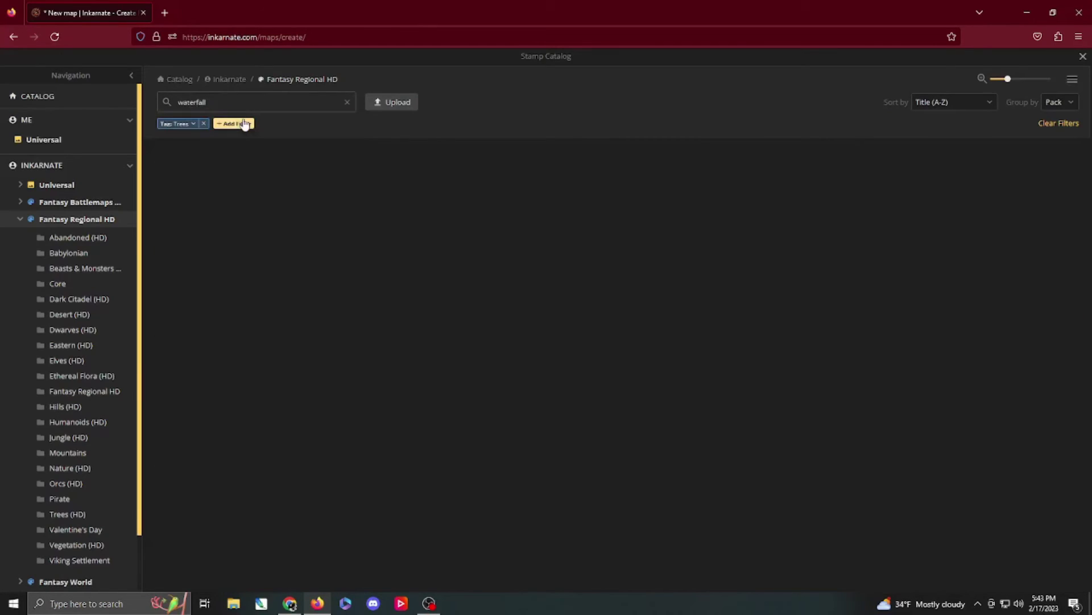
click(55, 166)
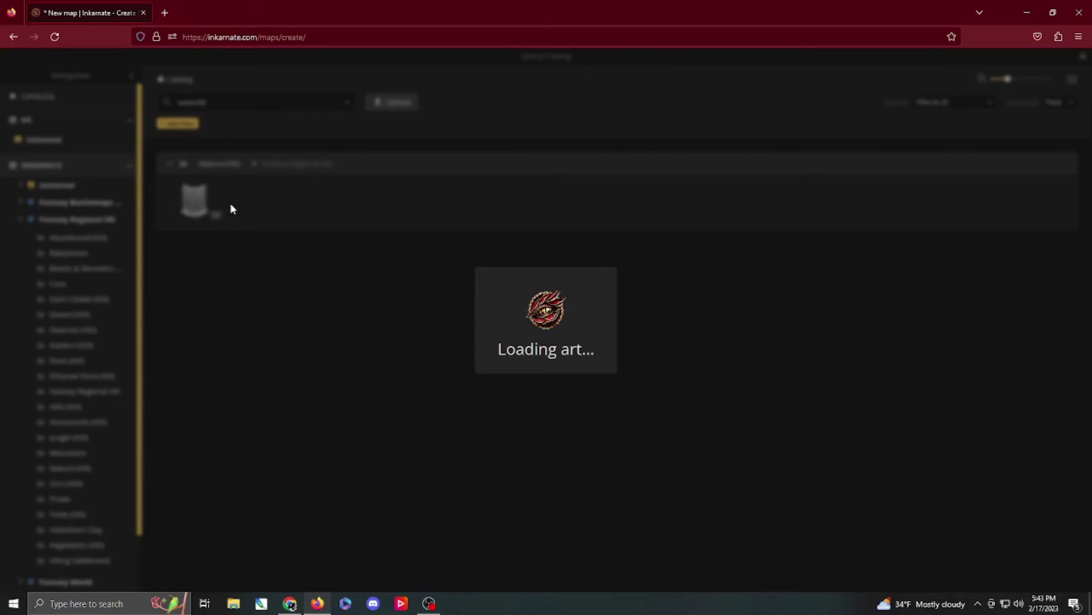
Place a size 18 waterfall where the western river crosses the northern cliffs.
scroll(468, 273, up, 5)
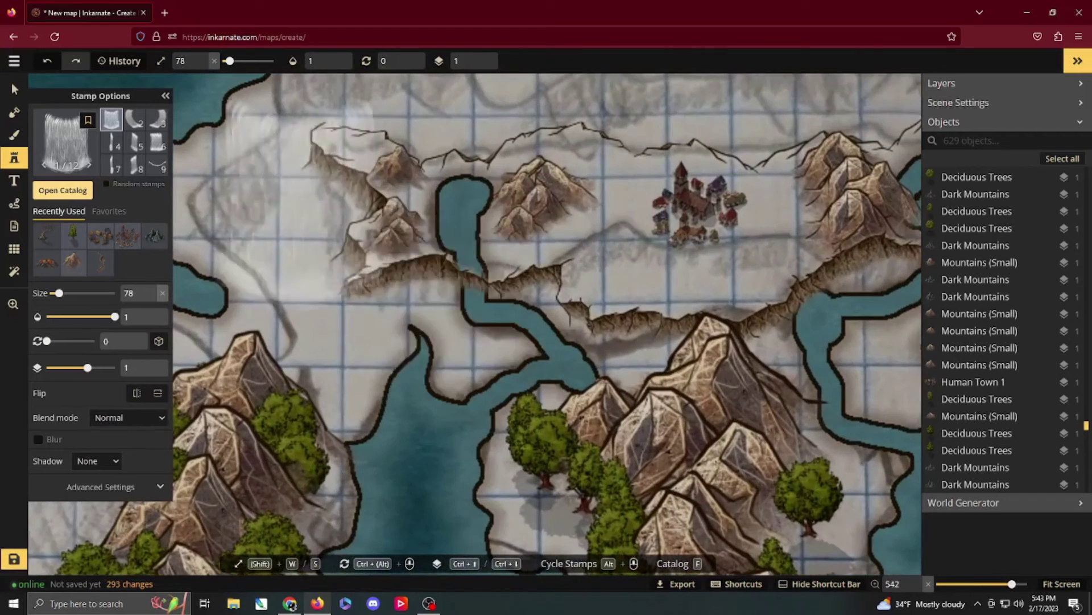
key(s)
key(s)
key(s)
key(s)
key(s)
key(s)
key(s)
key(s)
click(470, 284)
Place a second waterfall where the eastern river crosses the northern cliffs, at size 14 on layer 2.
drag(789, 293, 557, 274)
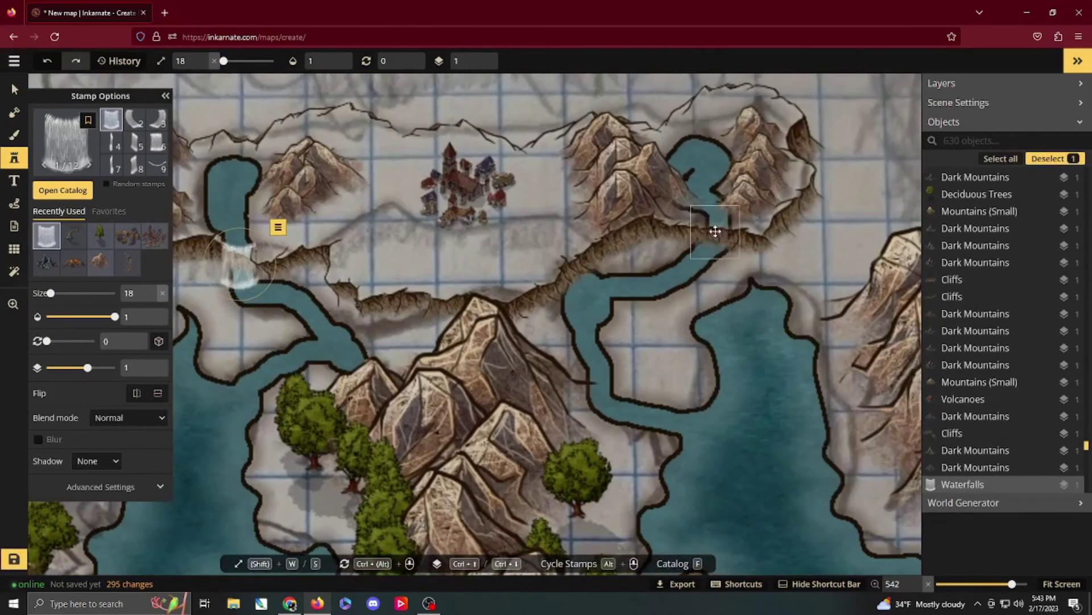
click(715, 232)
click(153, 365)
key(s)
key(s)
key(s)
key(s)
drag(713, 233, 713, 241)
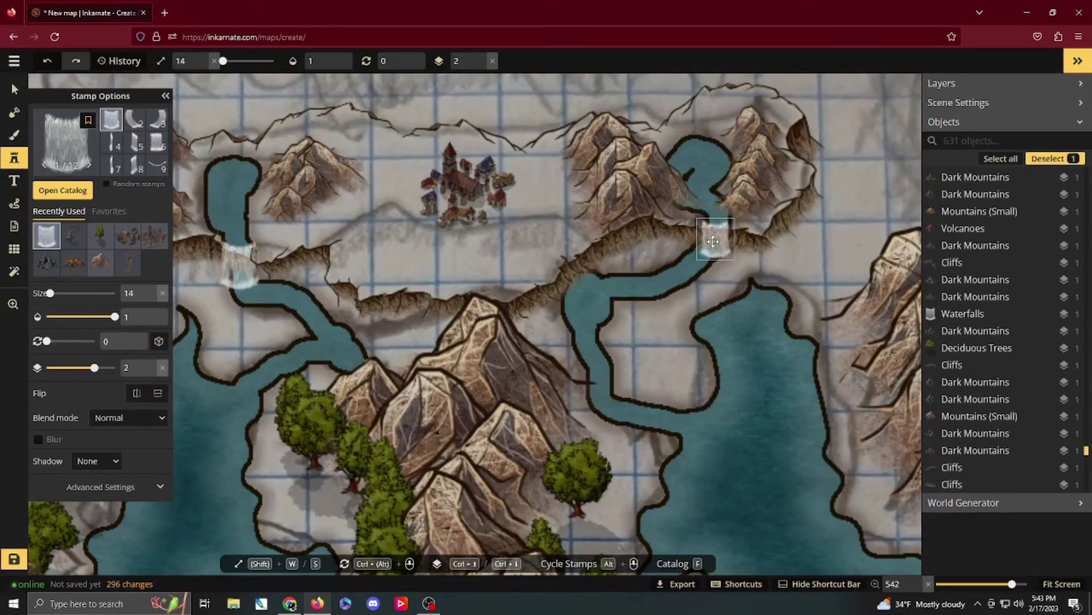
Apply the green grass texture to the foreground over all landmasses with the brush.
scroll(713, 242, down, 10)
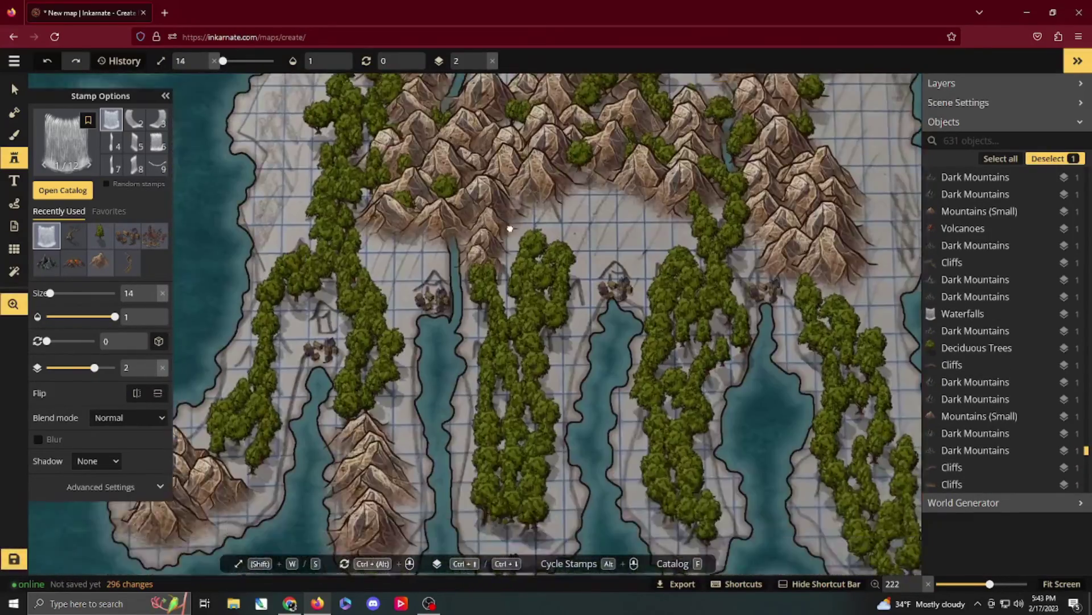
scroll(510, 229, down, 4)
click(14, 135)
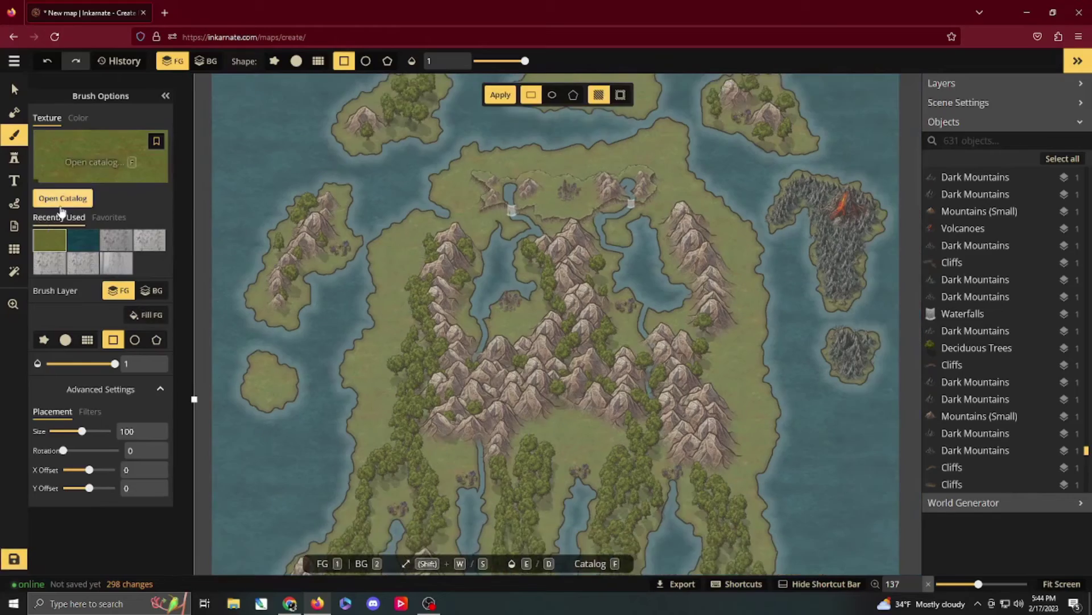
Switch the foreground brush to a round shape and choose the brown dirt texture from the catalog.
click(62, 201)
click(768, 411)
click(297, 62)
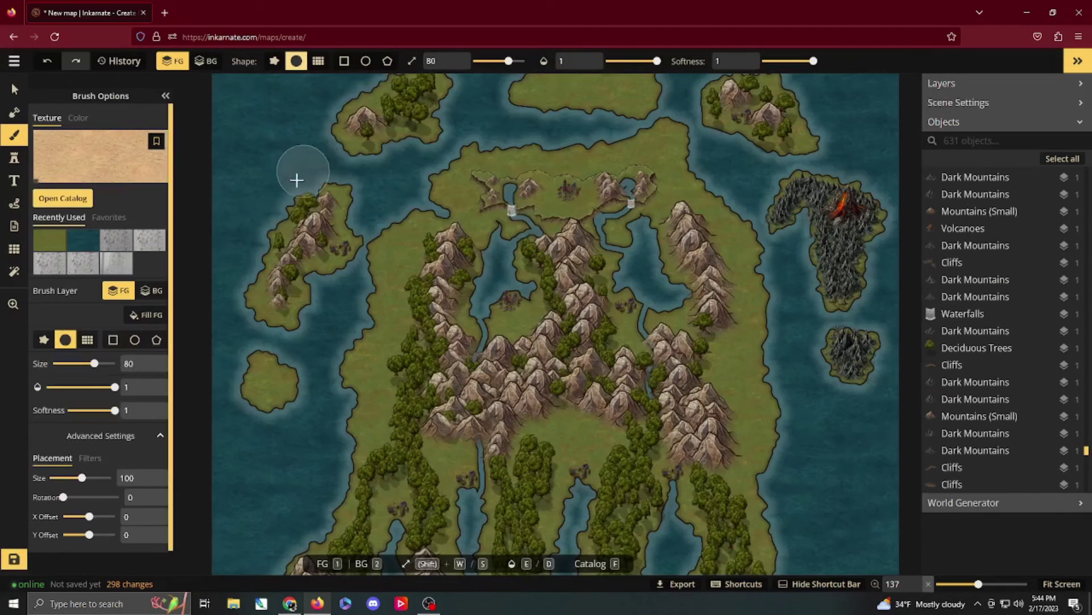
key(s)
key(d)
key(d)
key(d)
key(d)
key(d)
key(d)
click(62, 198)
click(478, 273)
click(63, 198)
click(432, 290)
Set the brush to size 41 and opacity 0.6 and shade the mainland's northern and eastern coasts with brown dirt.
key(d)
key(d)
key(d)
key(d)
key(d)
key(d)
key(d)
key(d)
key(d)
key(d)
key(d)
key(d)
key(d)
key(e)
key(e)
key(e)
key(e)
key(e)
key(e)
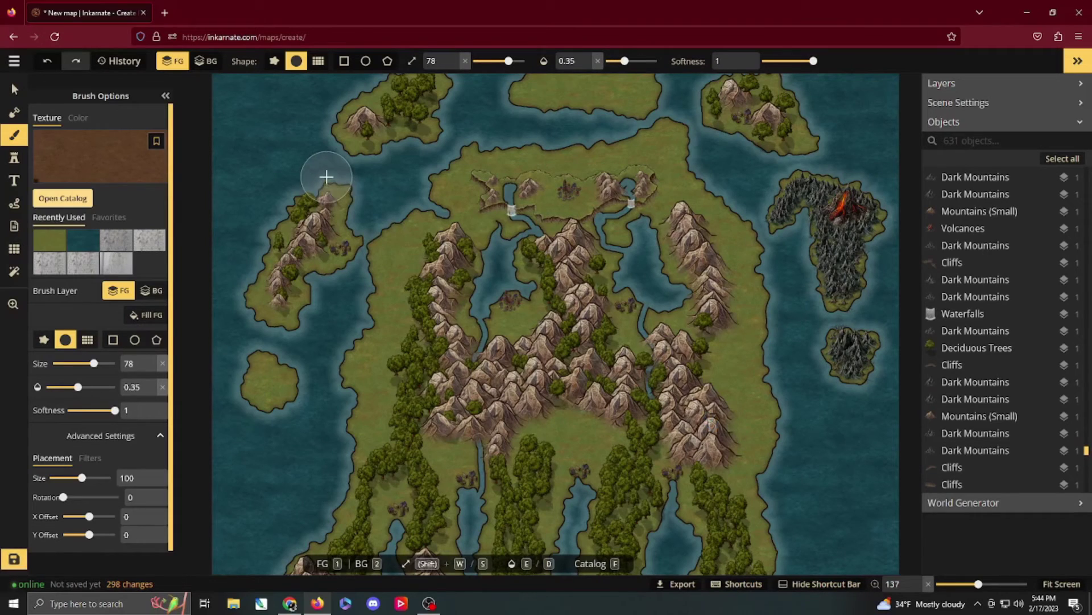
key(s)
key(s)
key(s)
key(s)
key(s)
key(s)
key(s)
key(s)
key(s)
key(s)
key(s)
key(s)
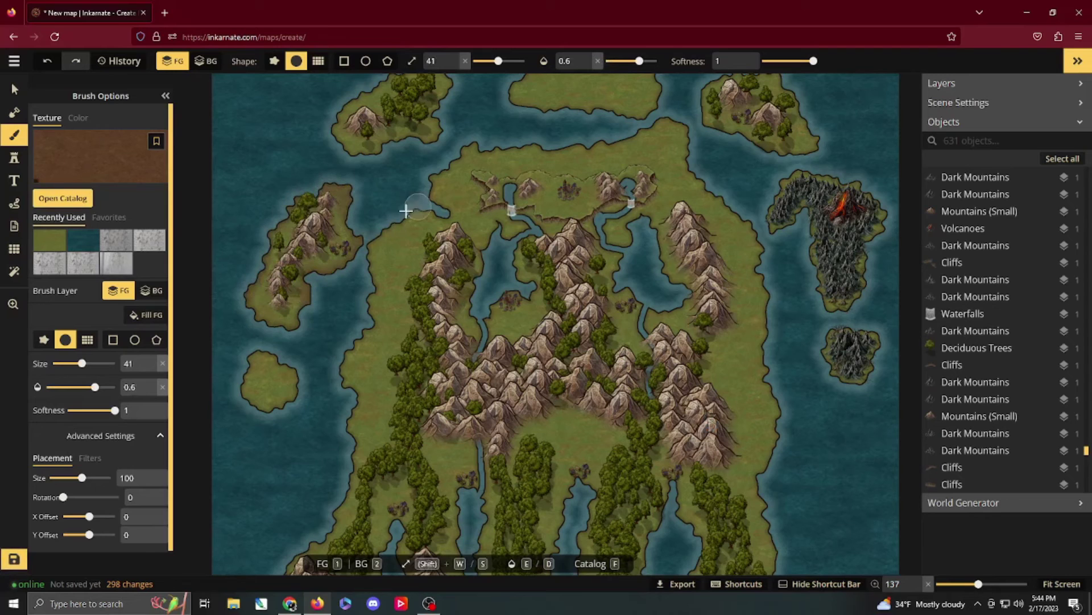
click(450, 213)
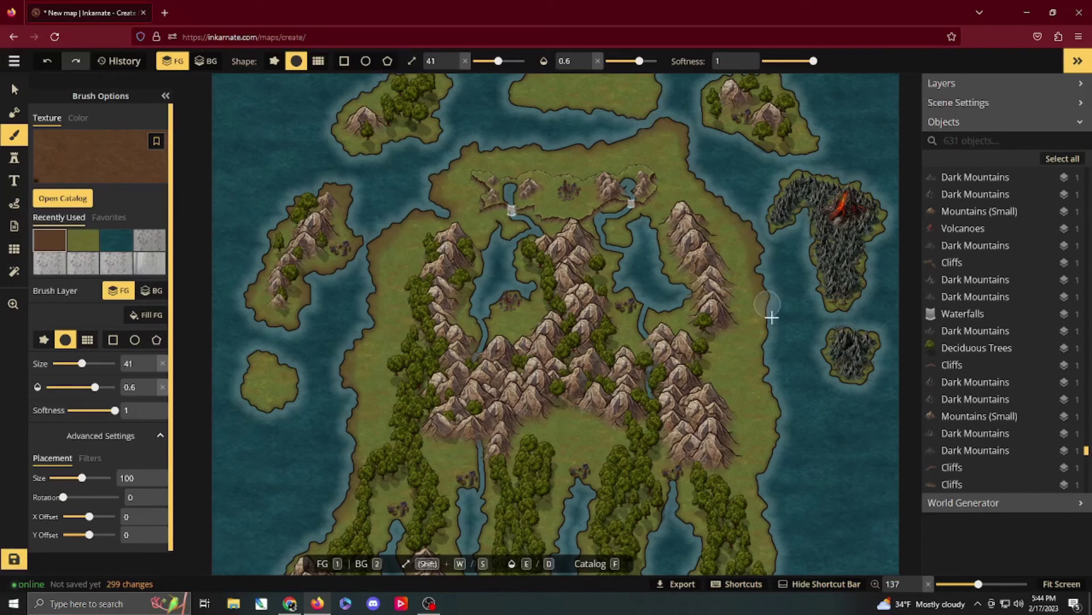
drag(772, 317, 781, 421)
Shade the shores of the mainland's southern peninsulas with the brown dirt texture.
key(space)
drag(784, 414, 683, 219)
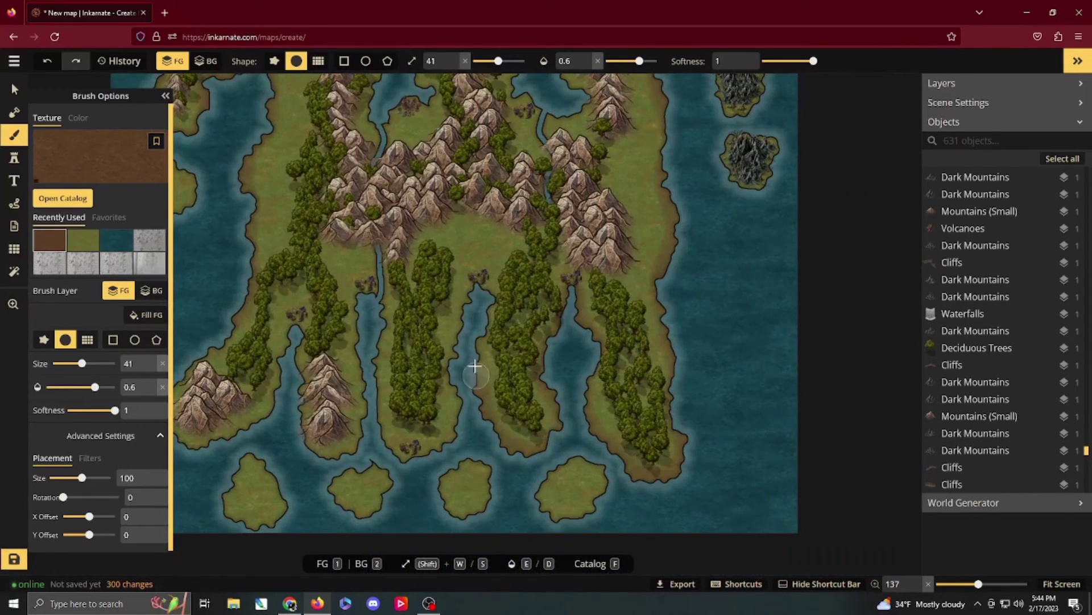
mouse_move(379, 405)
mouse_down()
mouse_move(359, 331)
mouse_move(298, 420)
mouse_up()
Paint brown dirt around the western, northern and dark eastern islands with the brush at size 42.
key(space)
drag(396, 185, 415, 353)
key(w)
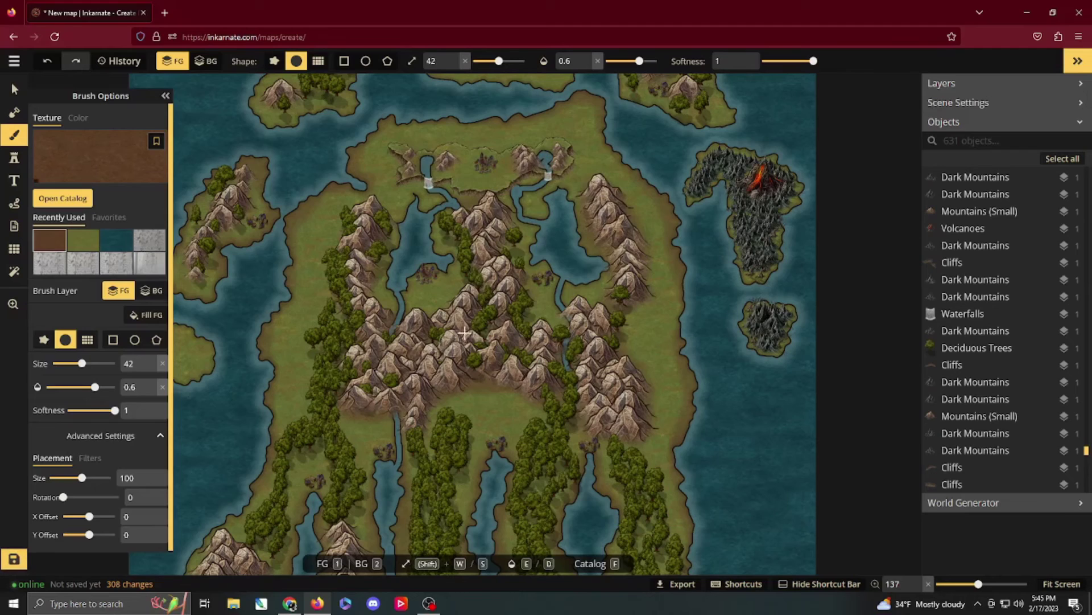
drag(199, 287, 214, 284)
key(space)
drag(289, 116, 293, 228)
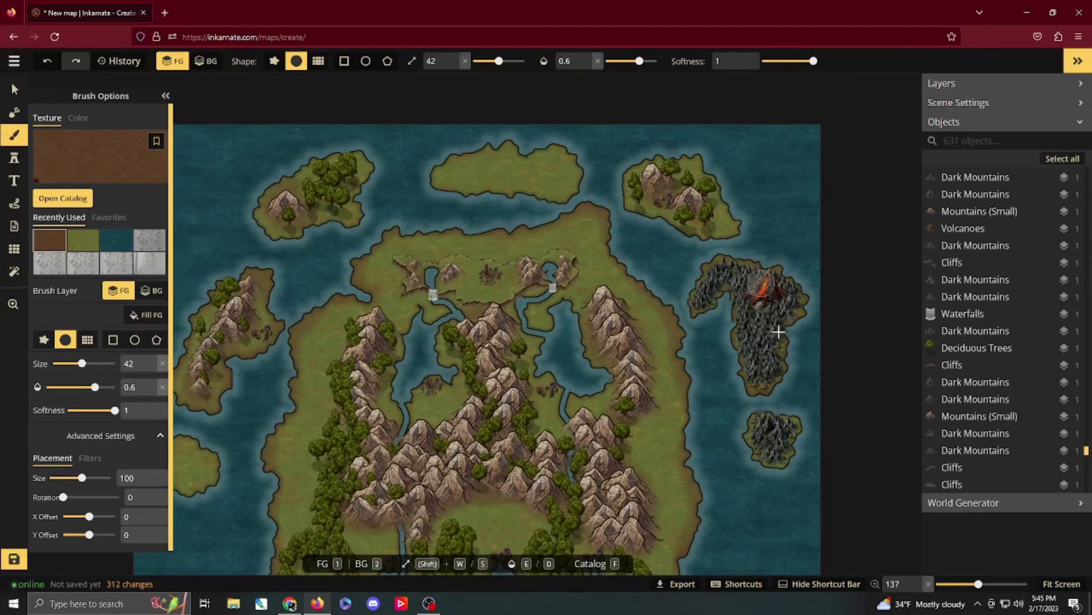
drag(786, 410, 762, 421)
Choose the light sand texture and paint it along the mainland's eastern coast and around the southeastern islet.
key(space)
mouse_move(531, 414)
mouse_down()
mouse_move(534, 226)
mouse_move(504, 208)
mouse_up()
click(75, 198)
click(992, 288)
mouse_move(666, 232)
mouse_down()
mouse_move(658, 350)
mouse_move(691, 521)
mouse_up()
drag(610, 534, 593, 377)
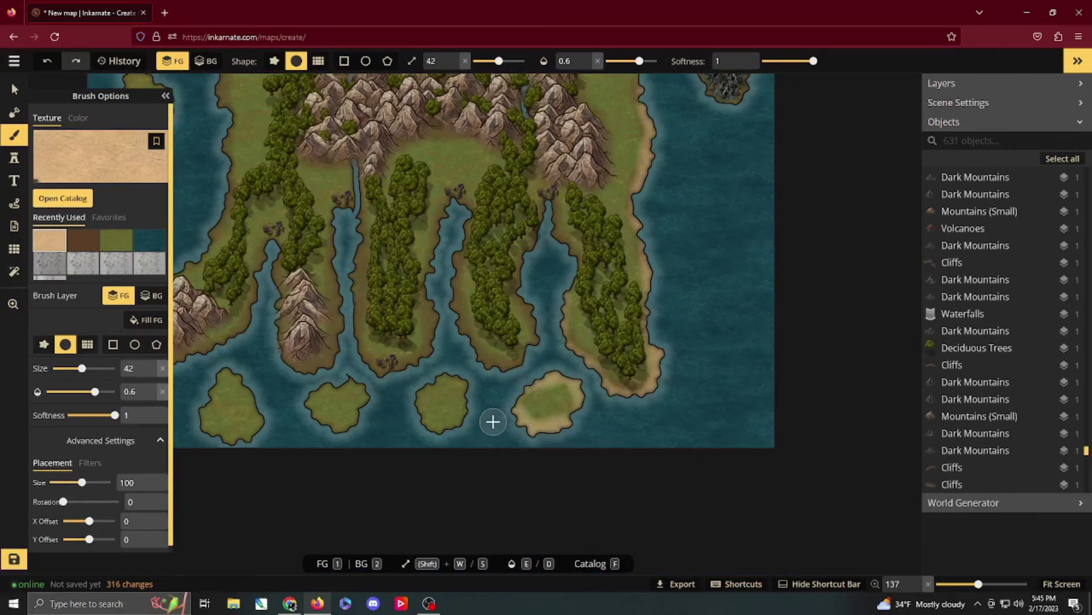
Paint sand beaches around the remaining southern islets and the western and northwestern islands.
key(space)
drag(319, 376, 589, 463)
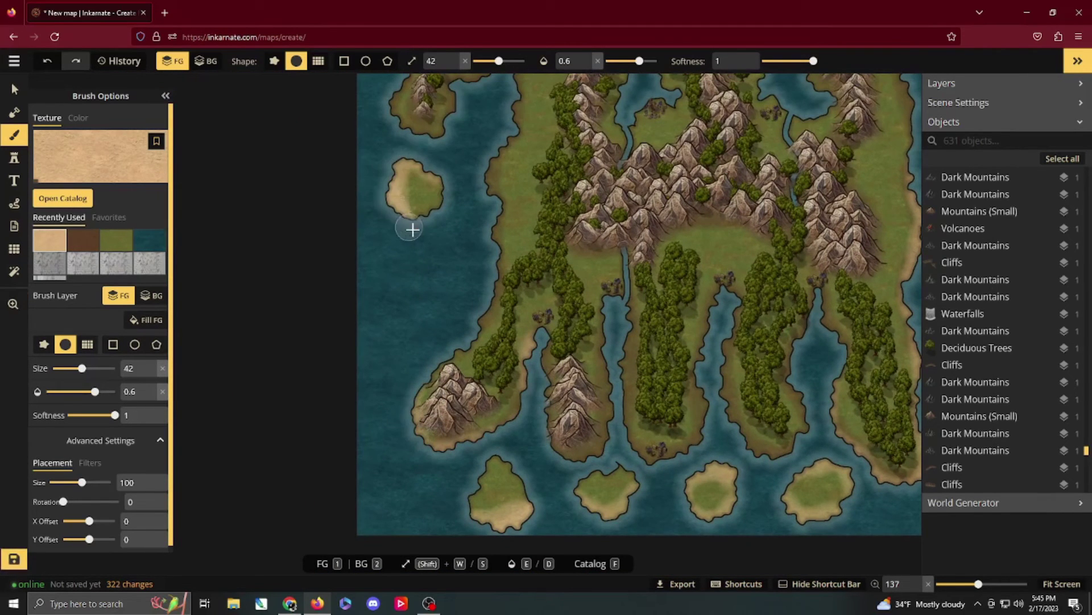
drag(701, 443, 717, 401)
key(space)
mouse_move(726, 130)
mouse_down()
mouse_move(690, 147)
mouse_move(610, 341)
mouse_up()
drag(460, 155, 373, 154)
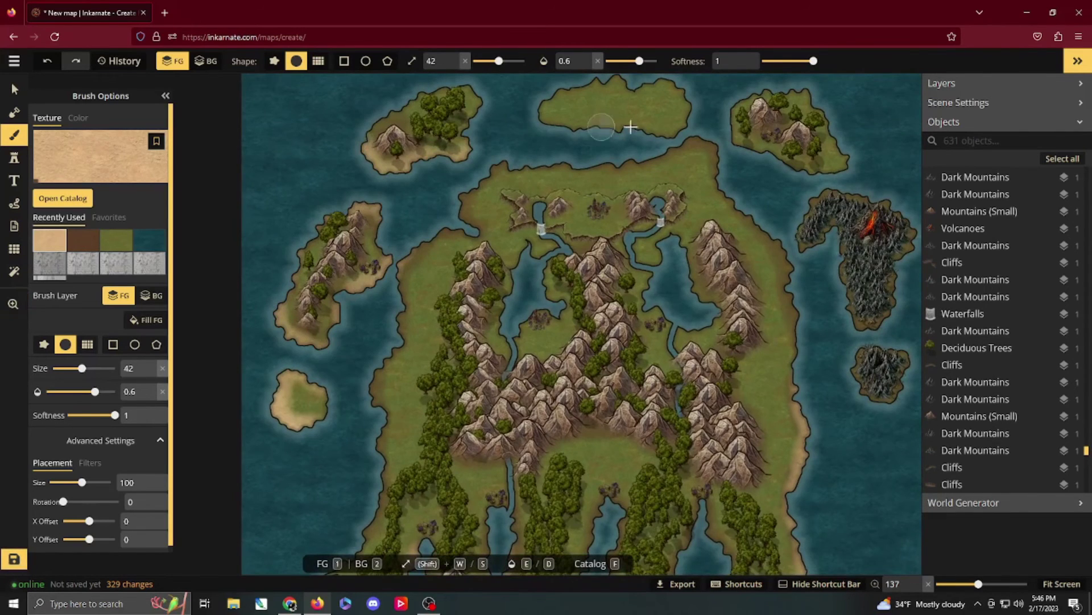
Paint sand around the northern and northeastern islands and along the mainland's north coast.
key(space)
drag(629, 127, 568, 197)
drag(485, 186, 606, 158)
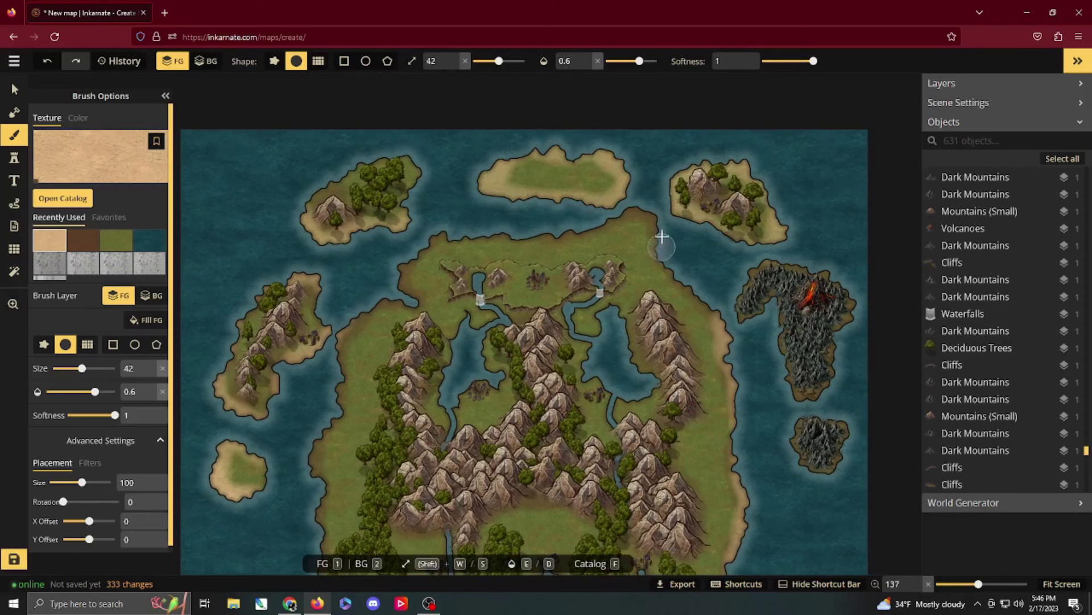
drag(662, 235, 489, 236)
Paint sand along the shores of the mainland's southern peninsulas.
key(space)
mouse_move(482, 300)
mouse_down()
mouse_move(512, 168)
mouse_move(484, 119)
mouse_up()
mouse_move(539, 397)
mouse_down()
mouse_move(544, 480)
mouse_move(558, 424)
mouse_up()
drag(643, 397, 646, 410)
drag(569, 376, 512, 284)
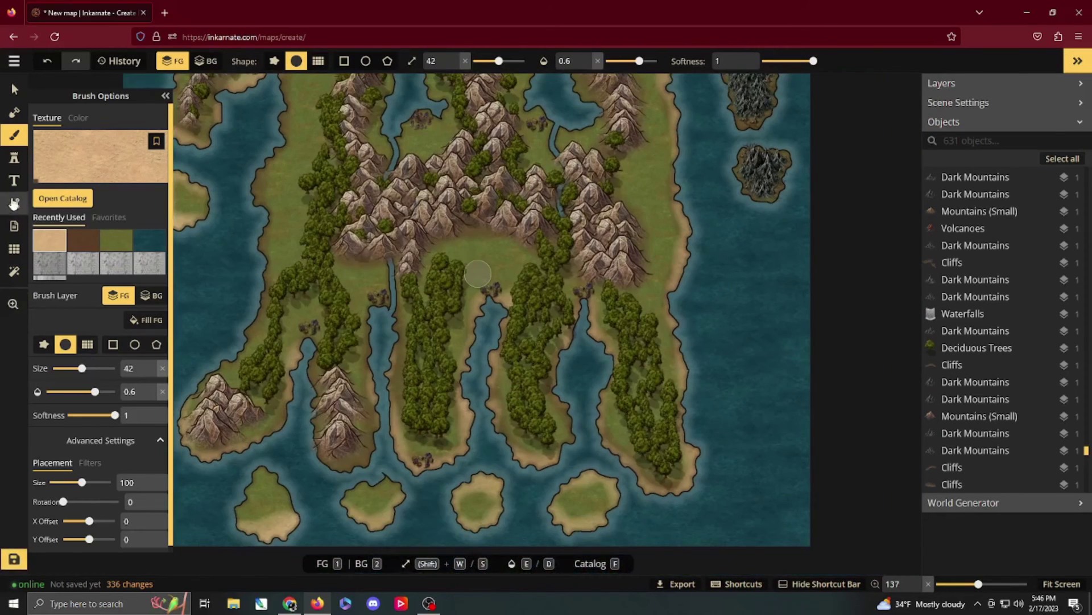
Draw a black free-draw path between the two southwestern towns and make it dotted with a width of 3.3.
click(14, 204)
click(73, 273)
click(314, 331)
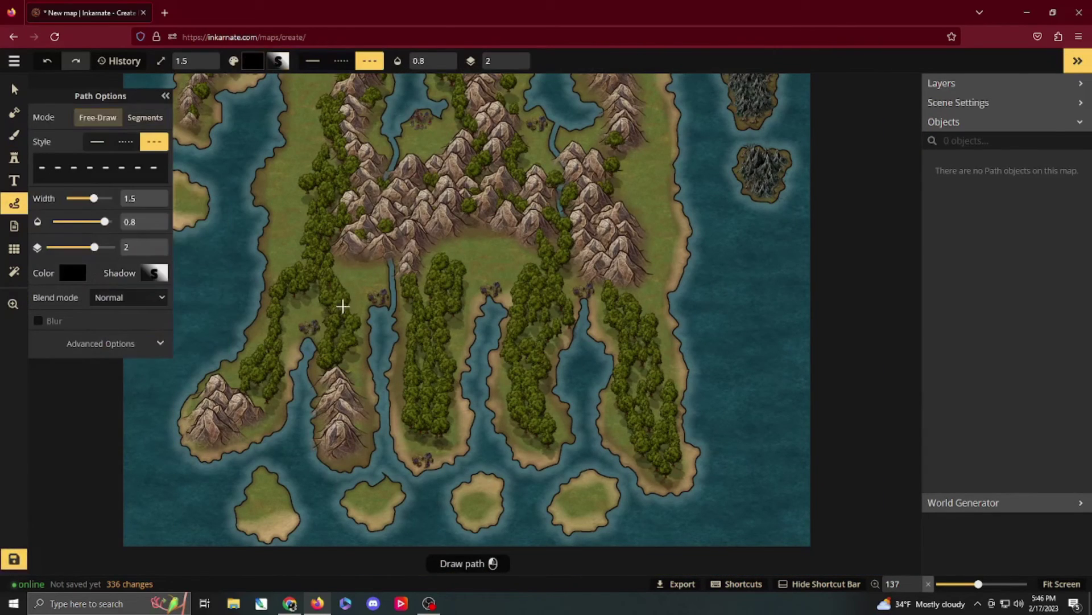
drag(317, 330, 393, 303)
click(125, 117)
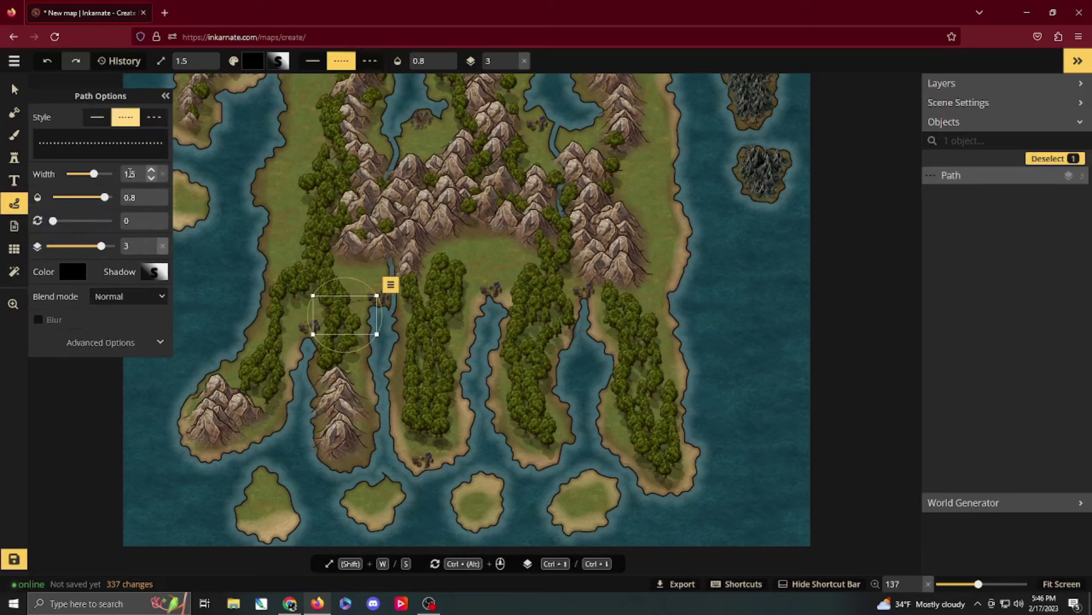
drag(94, 174, 106, 174)
Draw dotted paths linking the remaining southern towns, the two central lakeside towns and the northern castle town.
mouse_move(410, 456)
mouse_down()
mouse_move(398, 311)
mouse_move(584, 292)
mouse_up()
drag(496, 237, 455, 408)
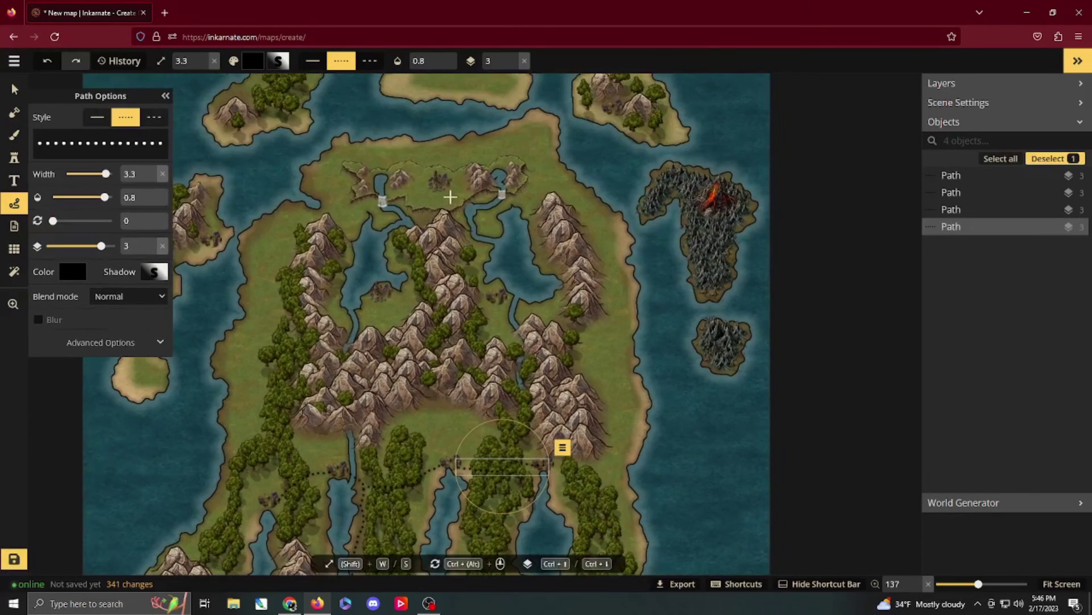
drag(445, 190, 497, 297)
drag(470, 257, 487, 302)
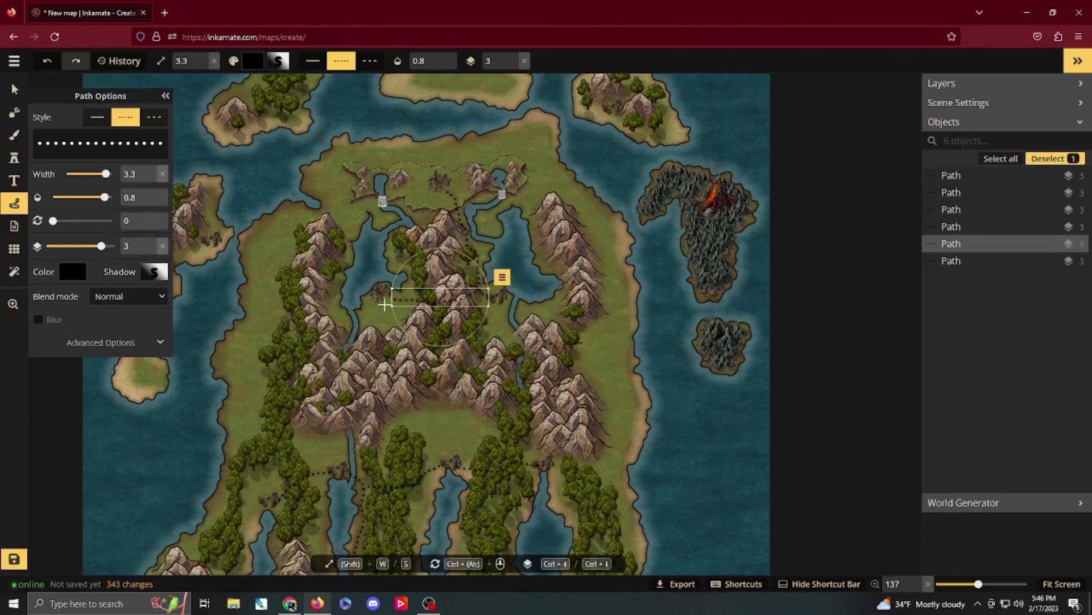
mouse_move(380, 299)
mouse_down()
mouse_move(413, 392)
mouse_move(455, 464)
mouse_up()
Choose the Brown Hills stamp from the Fantasy Regional HD catalog and place size 14 hills across the northern island.
mouse_move(421, 164)
mouse_down()
mouse_move(438, 249)
mouse_move(428, 358)
mouse_move(412, 390)
mouse_up()
mouse_move(300, 377)
mouse_down()
mouse_move(332, 377)
mouse_move(283, 201)
mouse_up()
scroll(261, 200, down, 2)
drag(345, 227, 455, 273)
scroll(455, 273, down, 2)
click(15, 158)
click(57, 149)
click(347, 103)
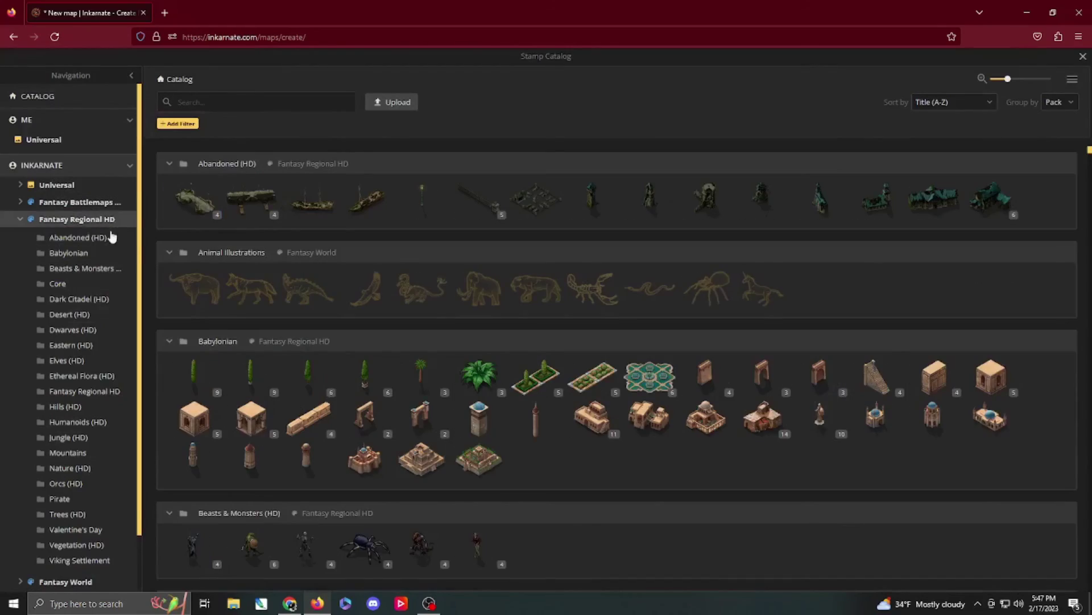
scroll(450, 340, down, 15)
scroll(449, 308, down, 10)
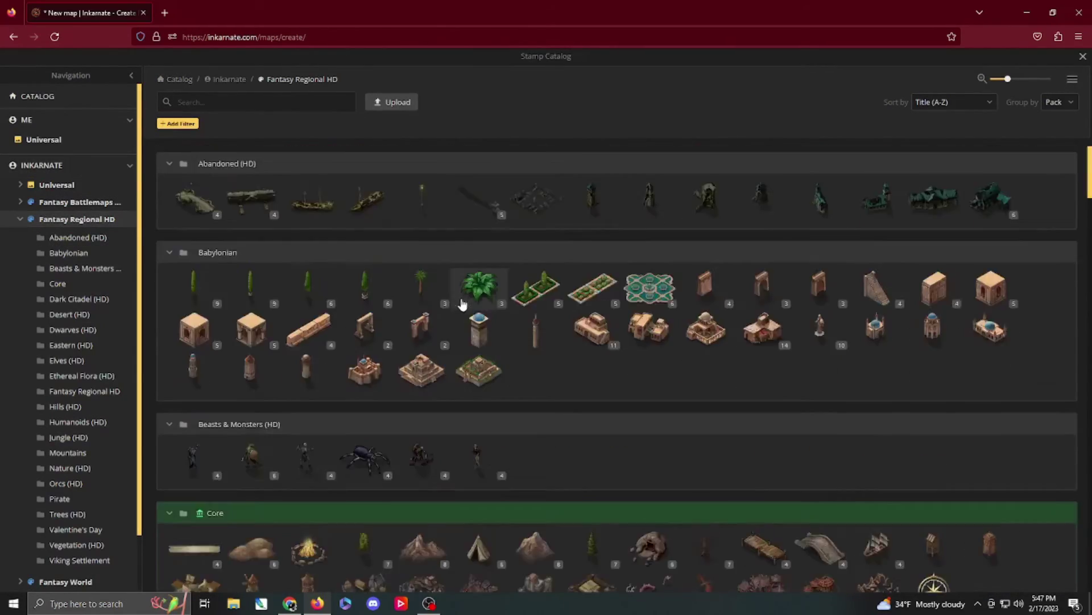
click(247, 246)
scroll(512, 309, up, 3)
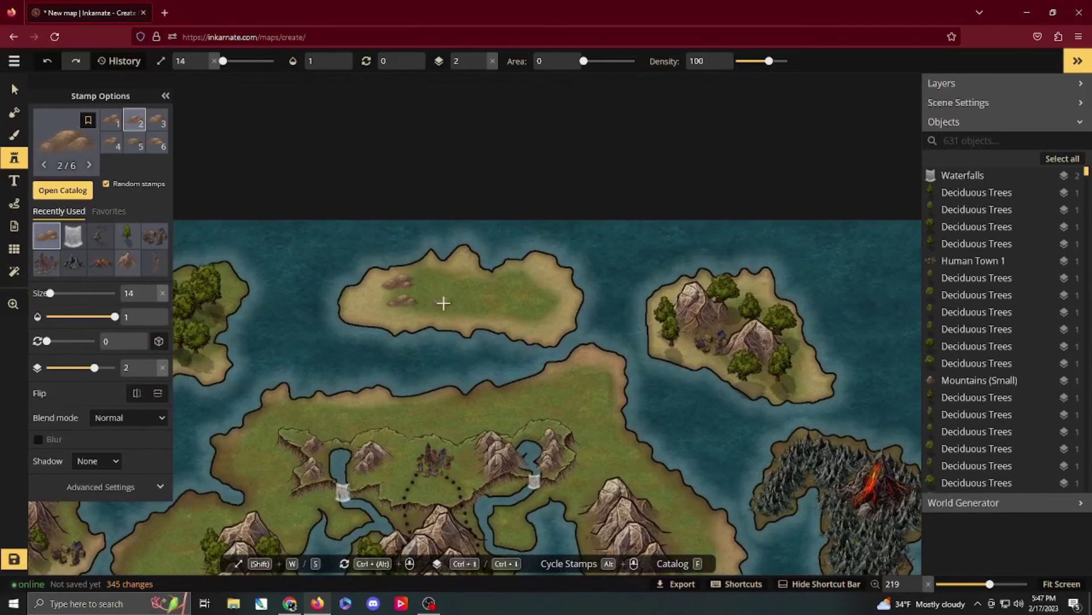
Search the stamps for "temple" and place Temple 2 among the northern island's hills and Desert Temple 1 on the small western islet.
click(63, 190)
text(temple)
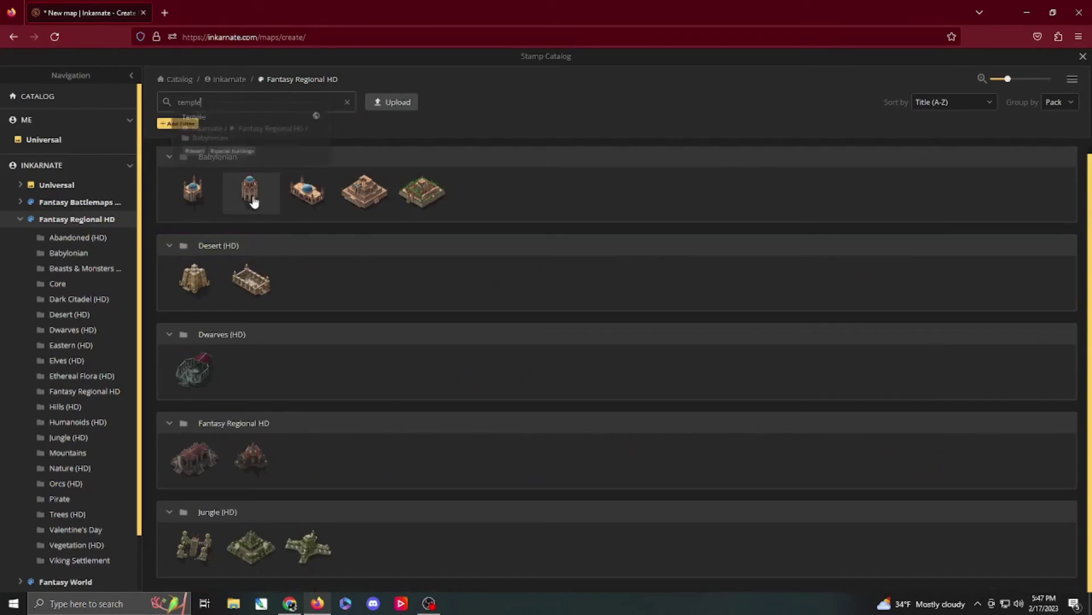
click(251, 460)
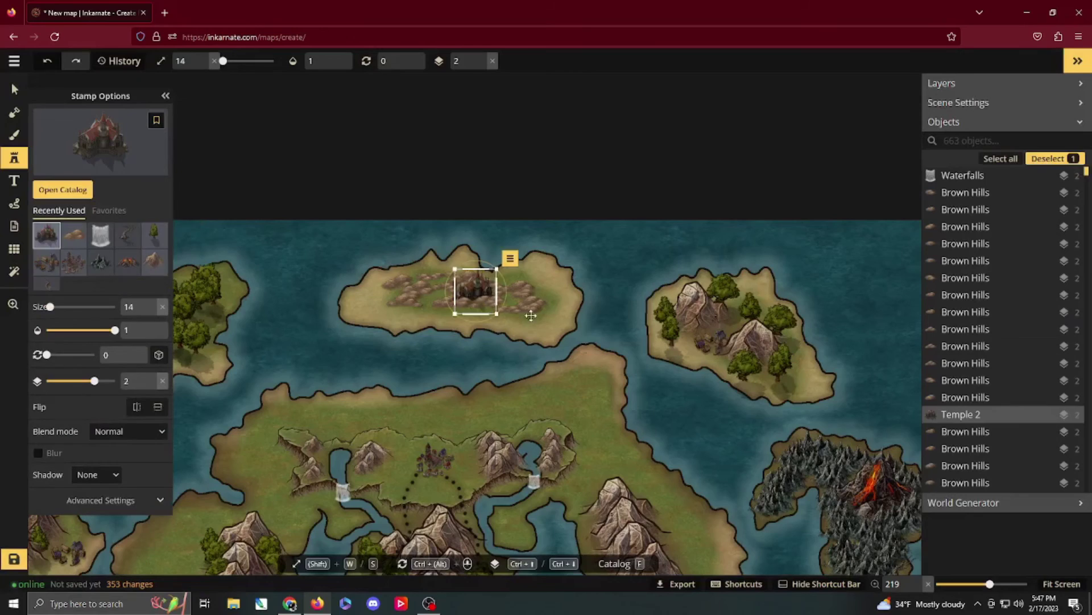
click(248, 284)
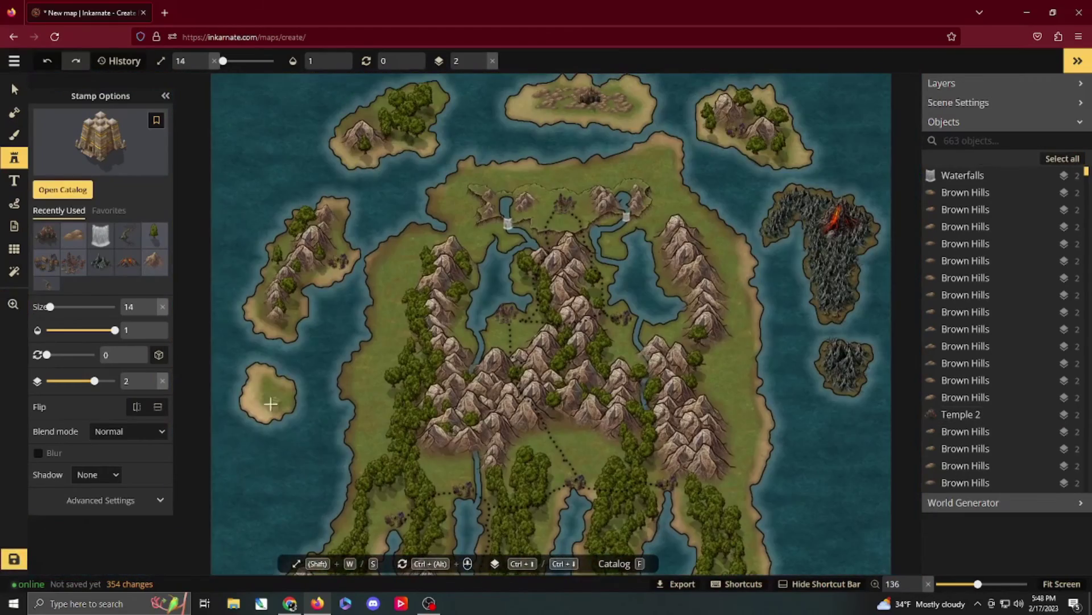
click(270, 404)
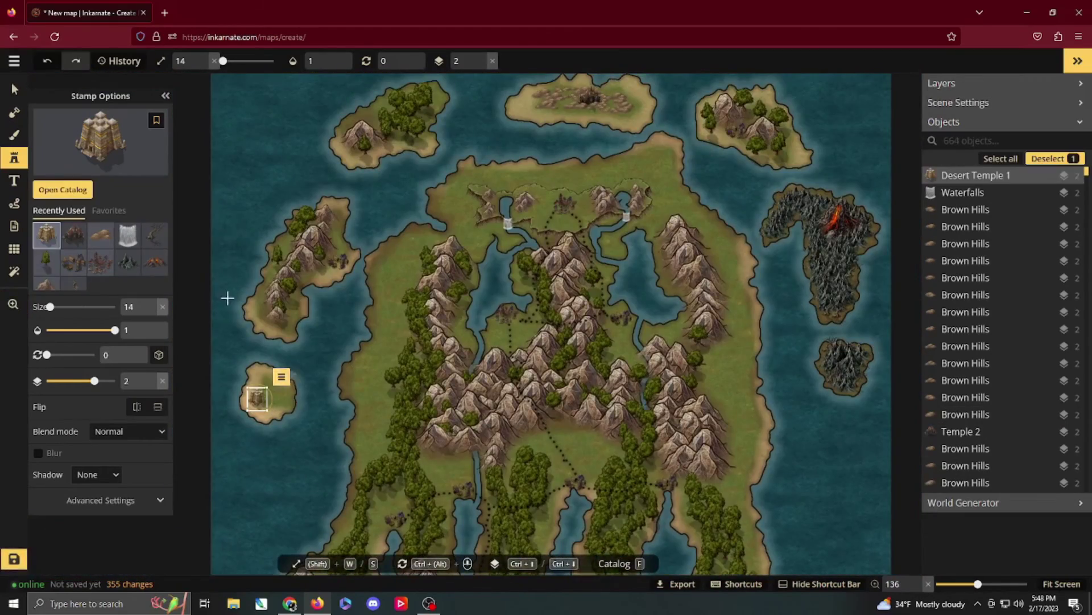
Search the stamps for "palm", choose the Palm Trees stamp from Trees (HD) and place trees around the temple on the small western islet.
click(62, 190)
text(palm)
click(192, 285)
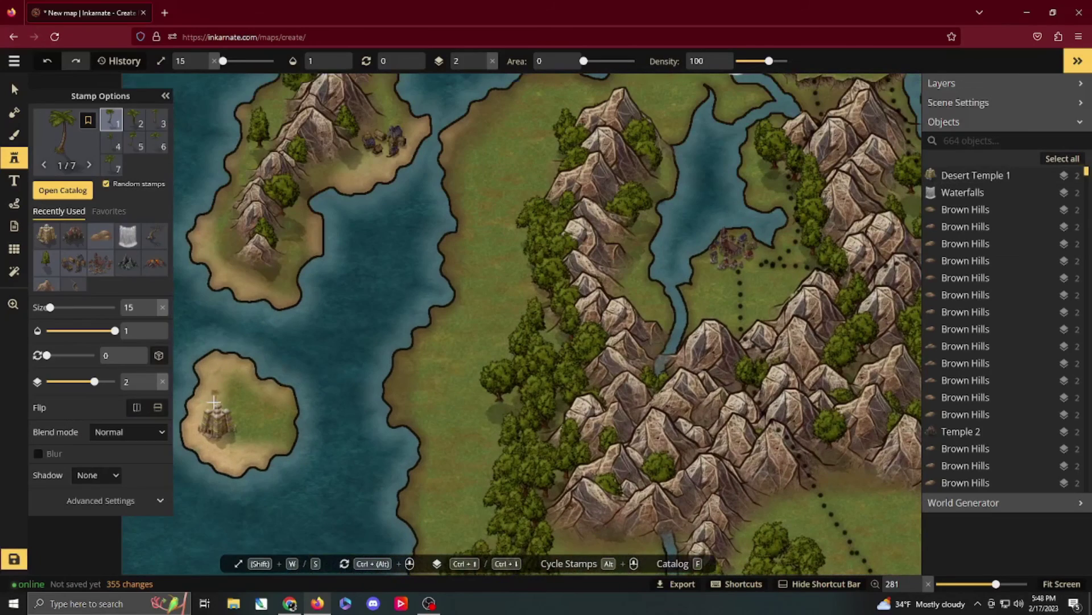
click(234, 371)
click(260, 433)
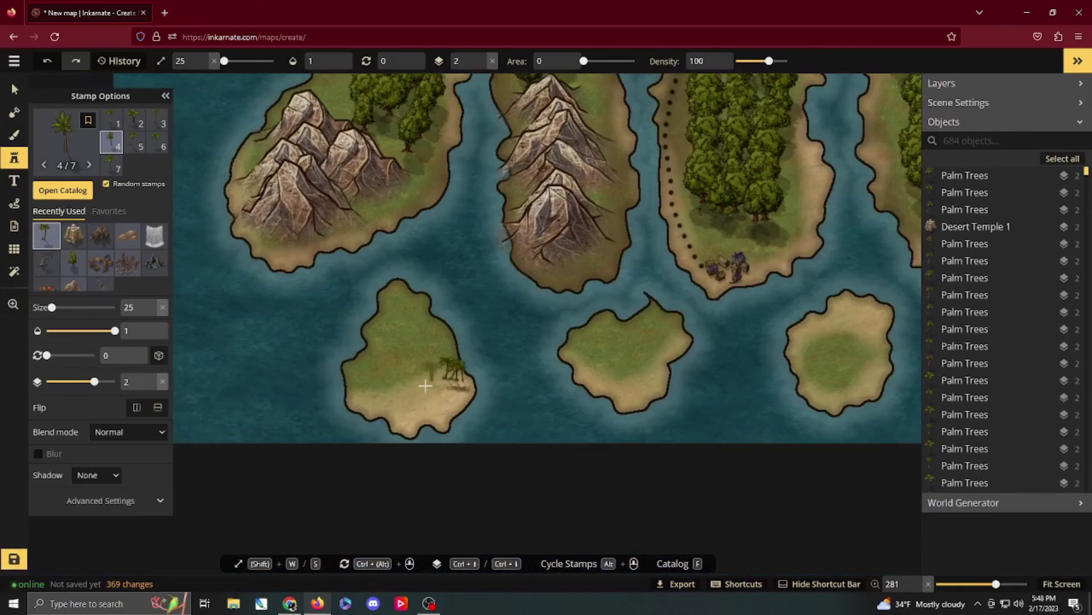
Place size 25 palm trees around the edges of the four small islets along the southern coast.
click(368, 393)
click(588, 361)
click(658, 358)
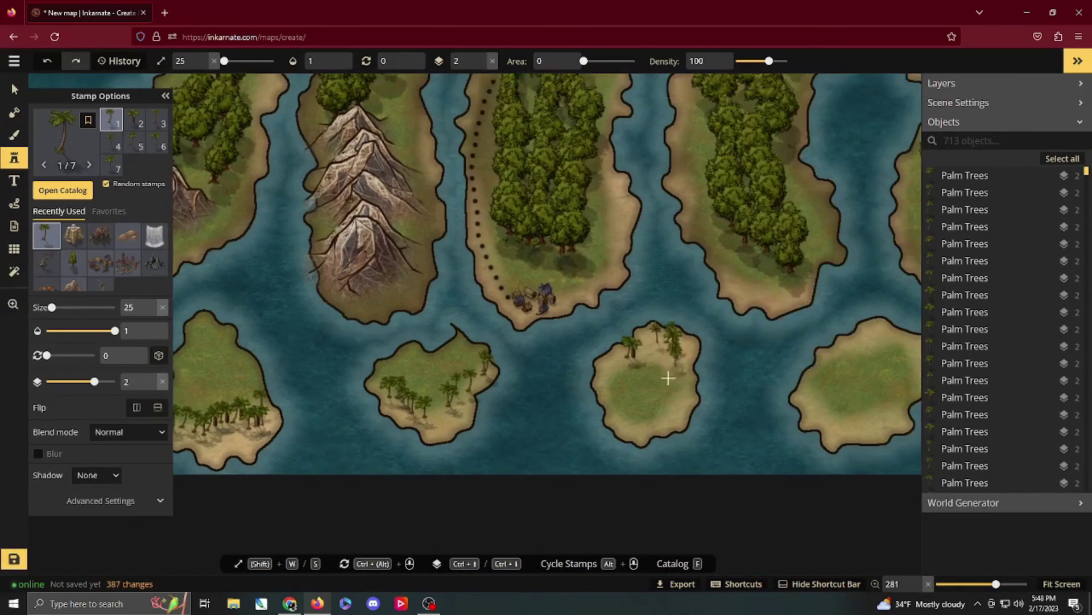
click(632, 390)
click(825, 385)
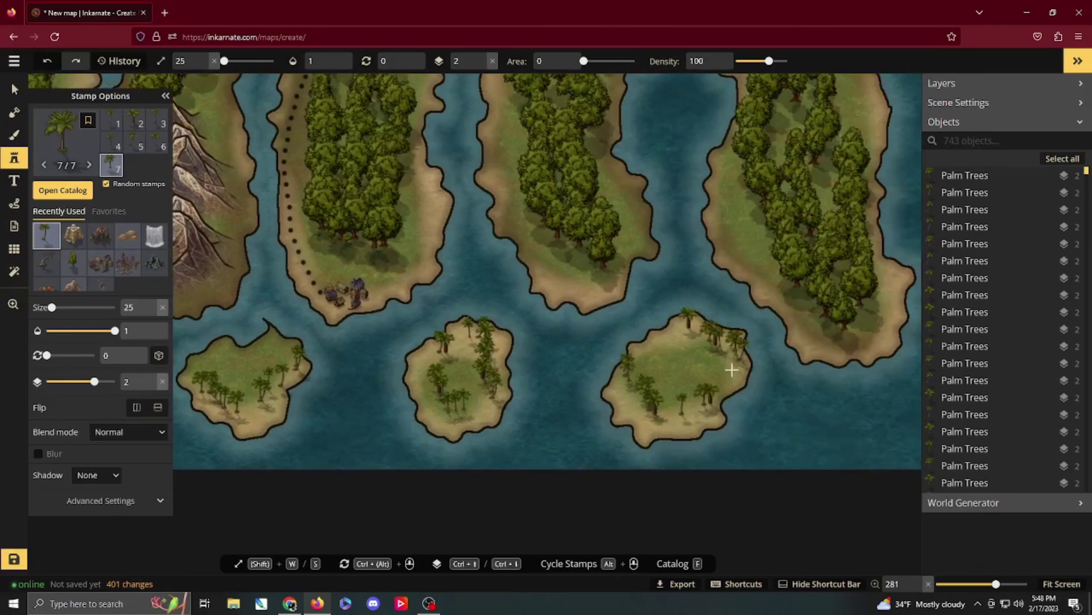
click(731, 363)
click(712, 371)
Search the stamps for "abandon" and place Abandoned Ship 2 at size 29 on the southeastern shore of the third southern islet.
click(63, 190)
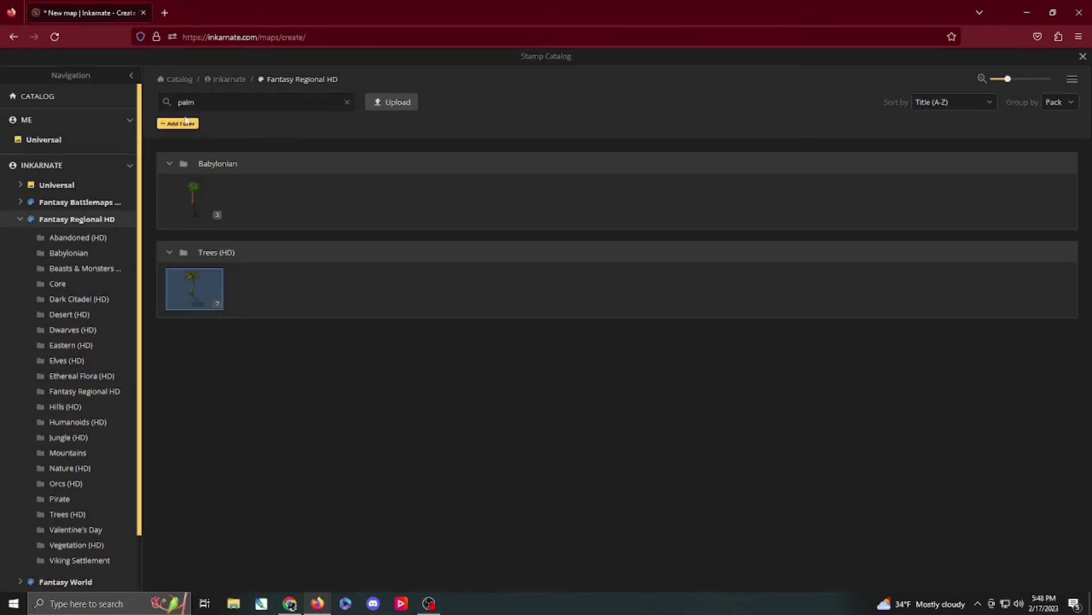
double_click(189, 103)
text(abandon)
key(Return)
click(368, 198)
click(500, 401)
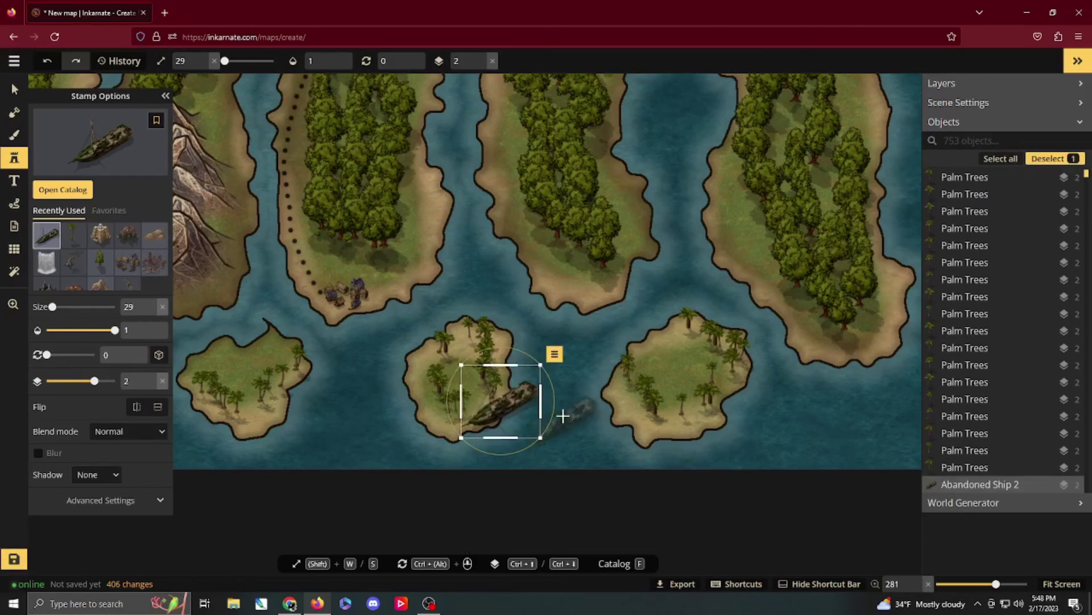
Choose the dark tower stamp from the catalog and place it on the northwestern island beside the forest.
click(63, 190)
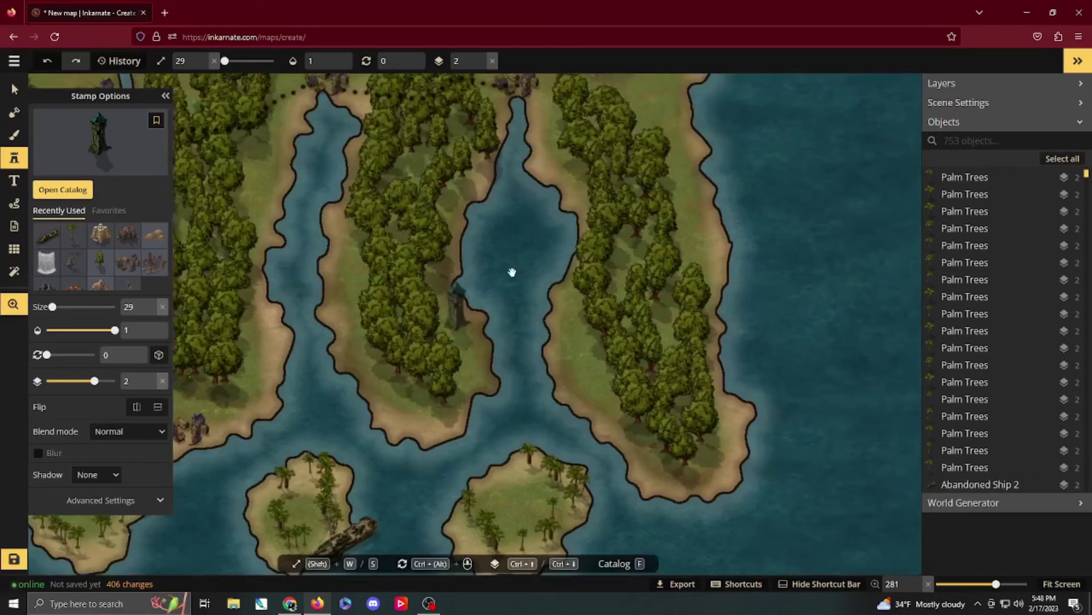
scroll(513, 273, down, 4)
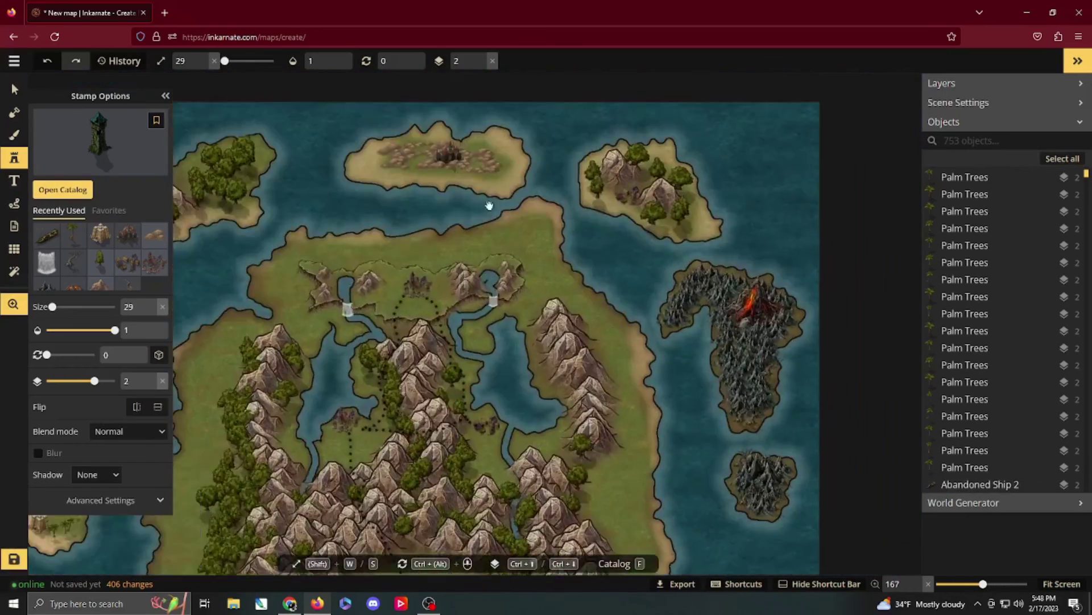
scroll(254, 336, up, 5)
click(396, 233)
Choose an olive ground texture for the foreground brush at opacity 0.5 and paint along the mainland's western and eastern sides with a rough brush.
drag(581, 307, 481, 152)
scroll(481, 152, down, 5)
drag(676, 384, 560, 232)
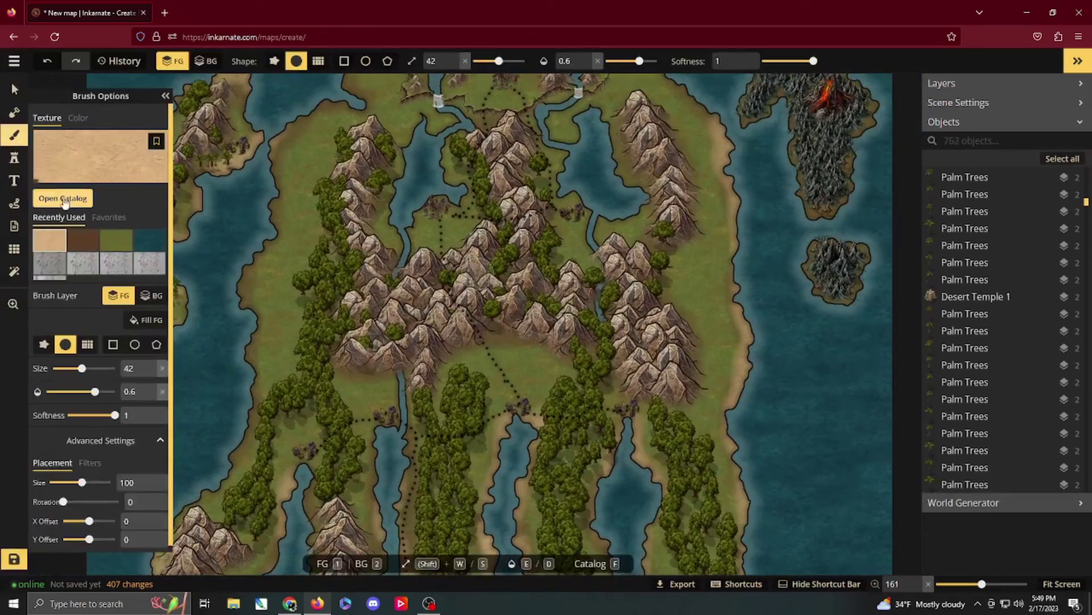
click(63, 198)
click(405, 515)
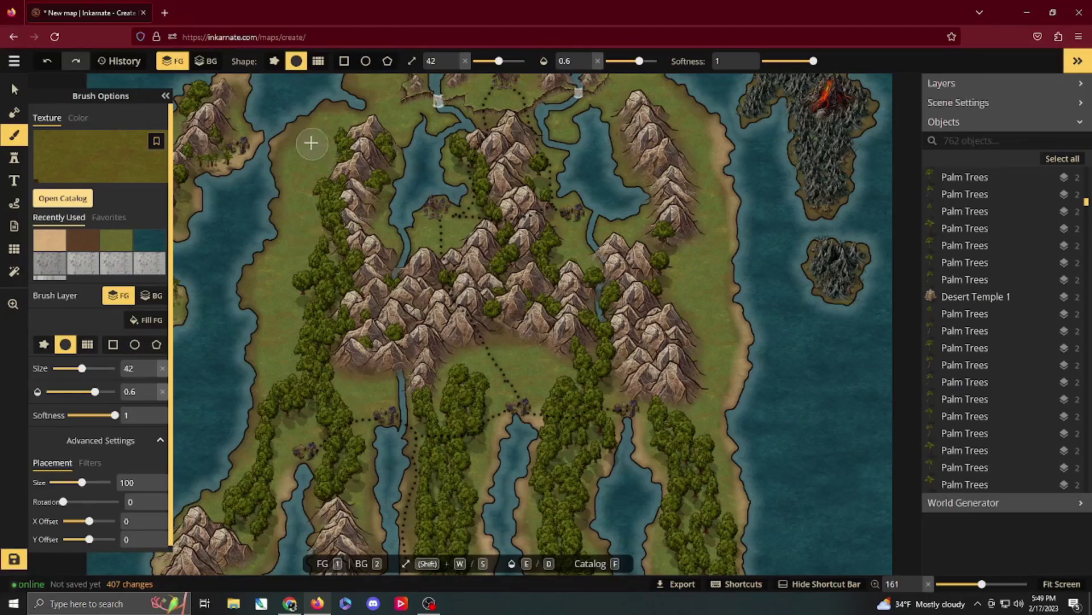
key(d)
drag(313, 148, 290, 319)
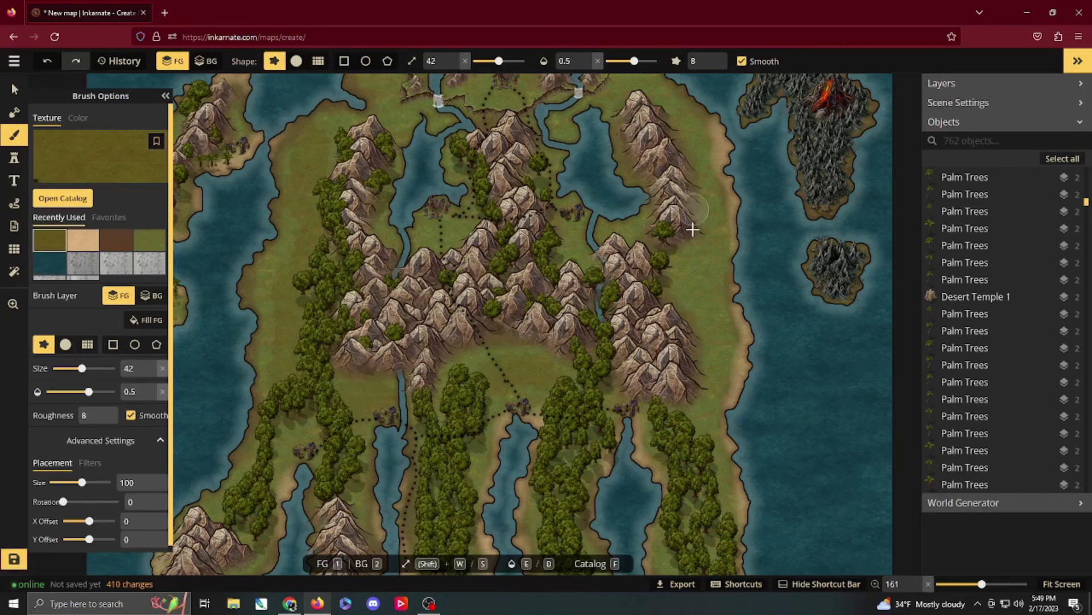
drag(692, 229, 695, 310)
Switch the brush to the green grass texture, set its saturation to 119 and paint the western mainland.
click(150, 240)
click(90, 462)
drag(91, 501, 96, 501)
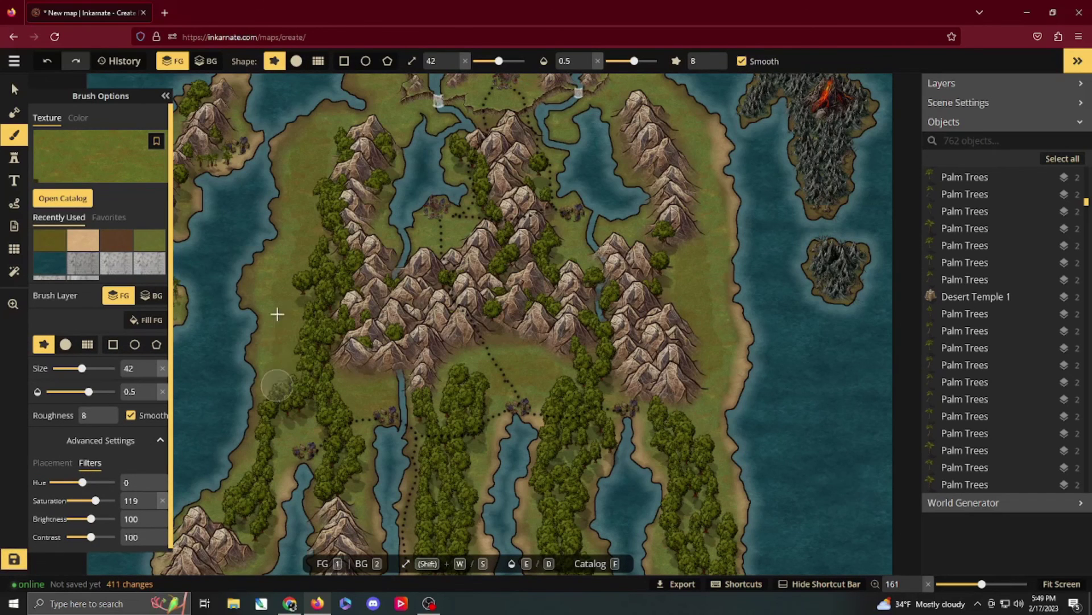
drag(277, 314, 308, 198)
drag(307, 198, 291, 284)
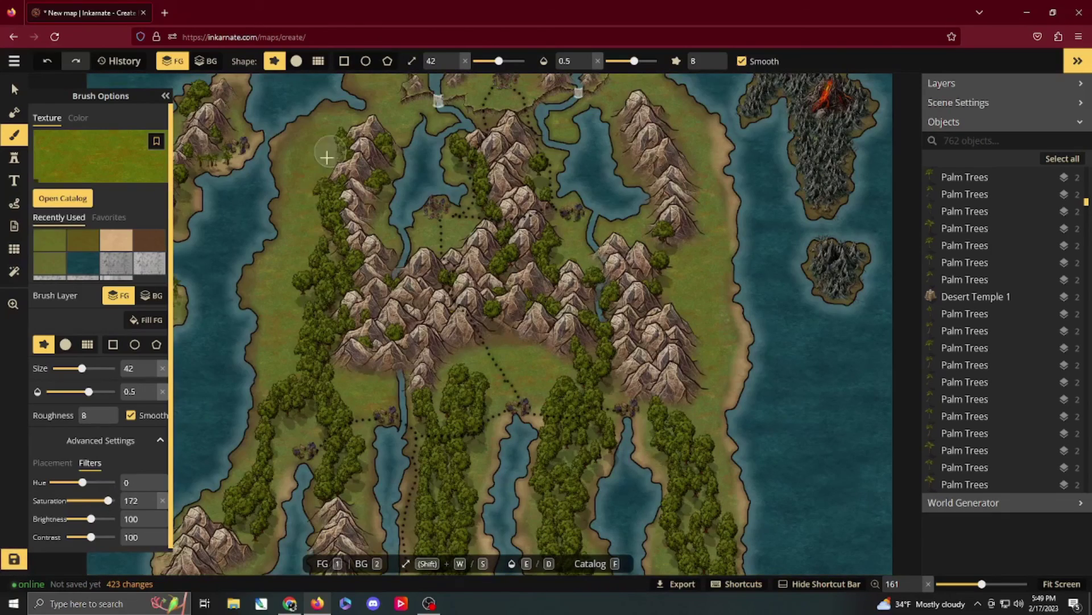
Paint the grass texture at saturation 172 over the open land on the western, central and northern mainland.
click(286, 315)
drag(616, 177, 629, 359)
click(479, 257)
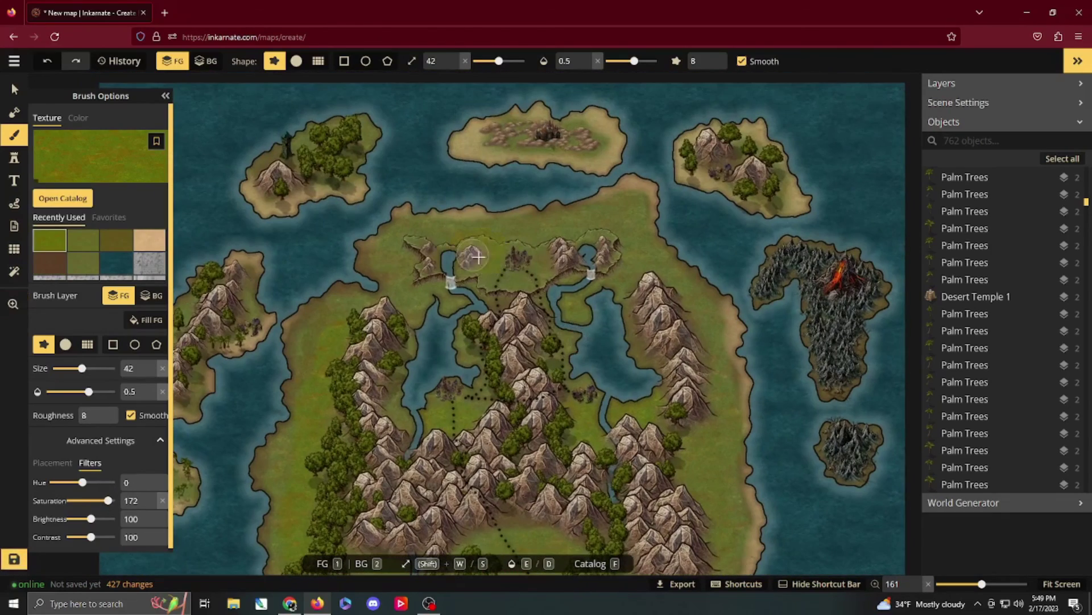
drag(688, 301, 636, 81)
drag(518, 422, 614, 210)
Save the map under the name "Hand Drawn".
scroll(615, 210, down, 5)
drag(576, 176, 508, 375)
click(14, 561)
text(Hand Drawn)
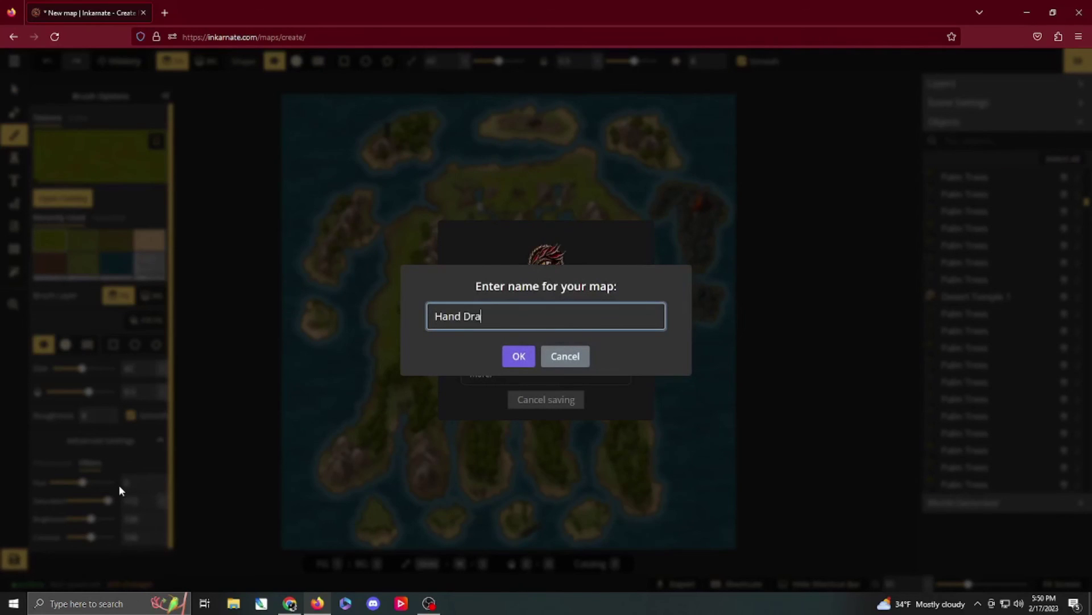
click(536, 355)
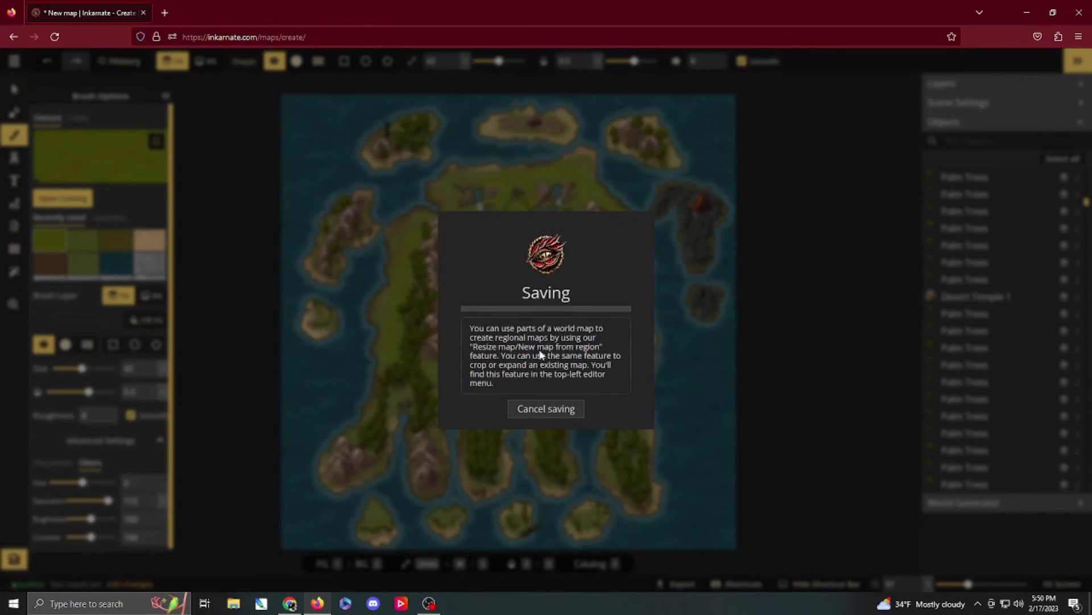